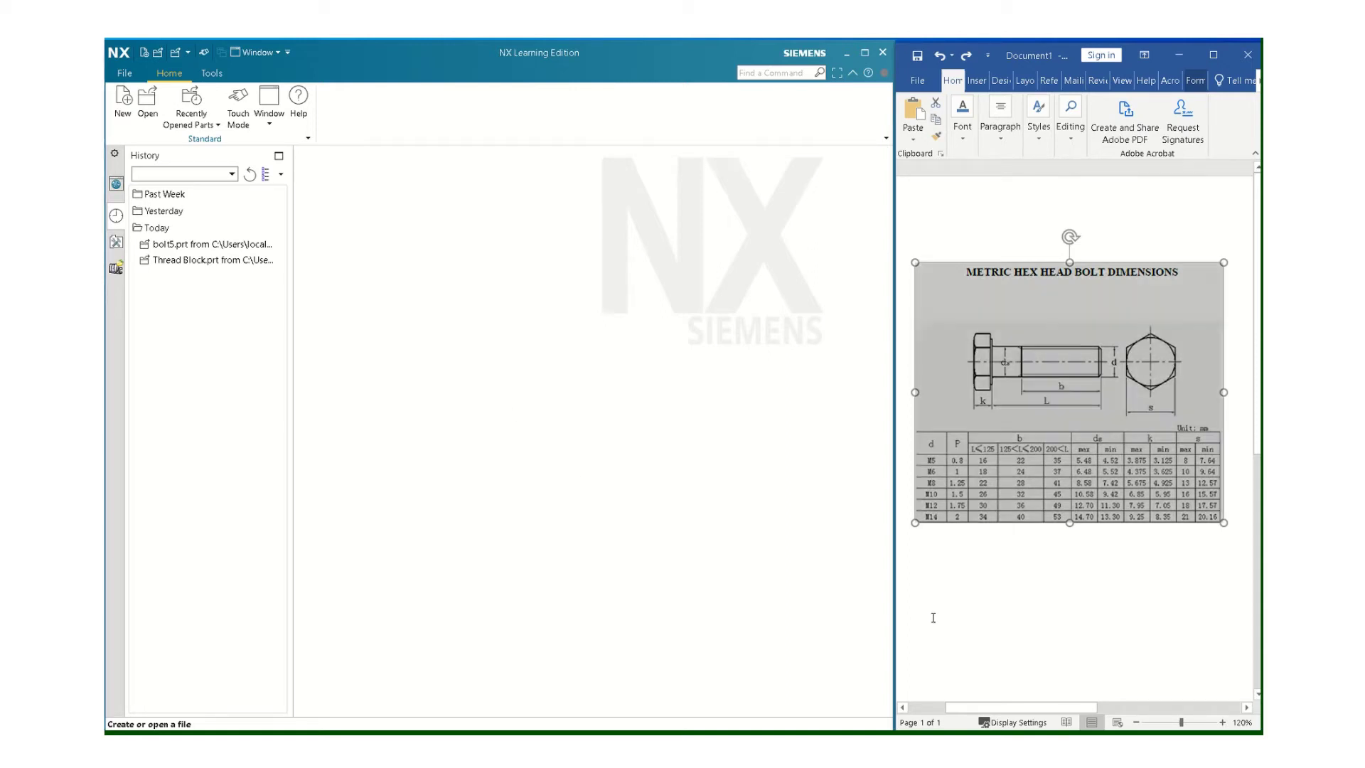
Create a new part, model1.prt, from the millimetre Model template
click(859, 564)
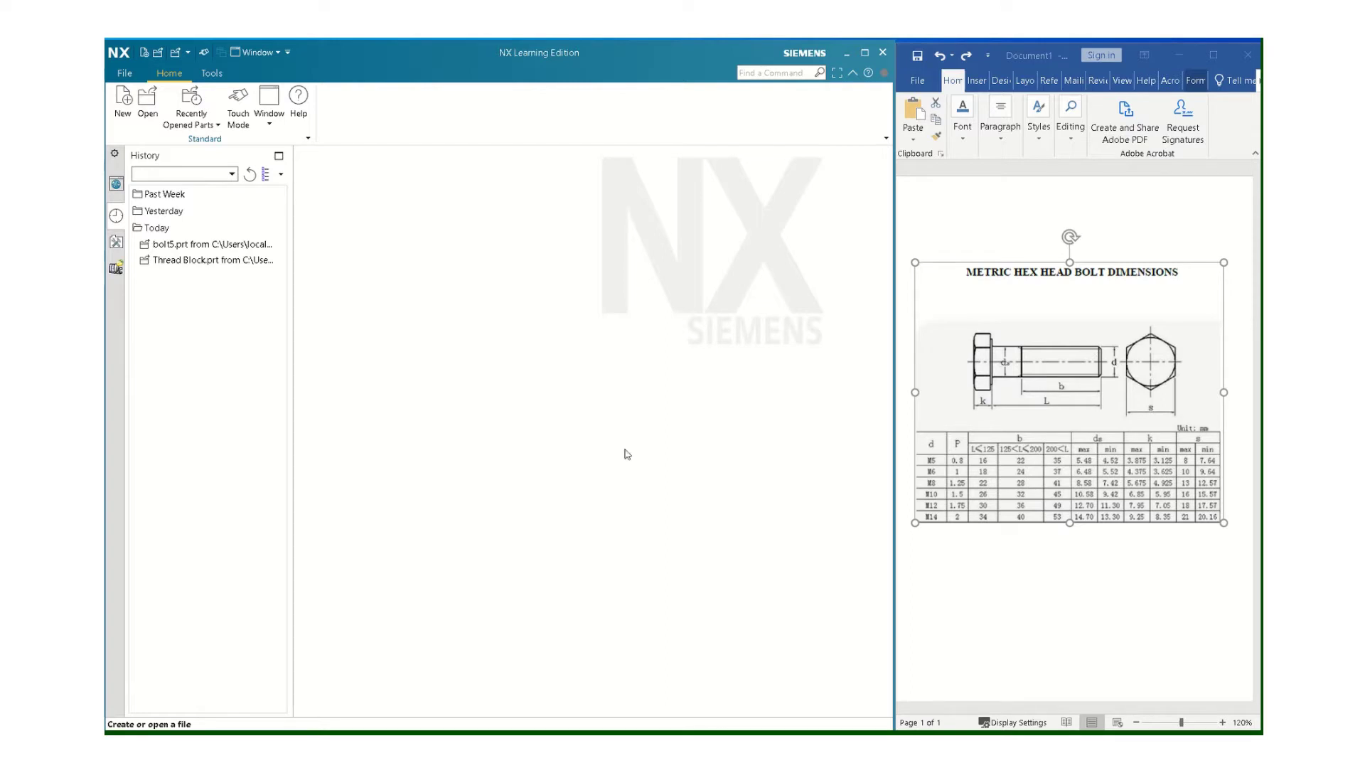
click(121, 107)
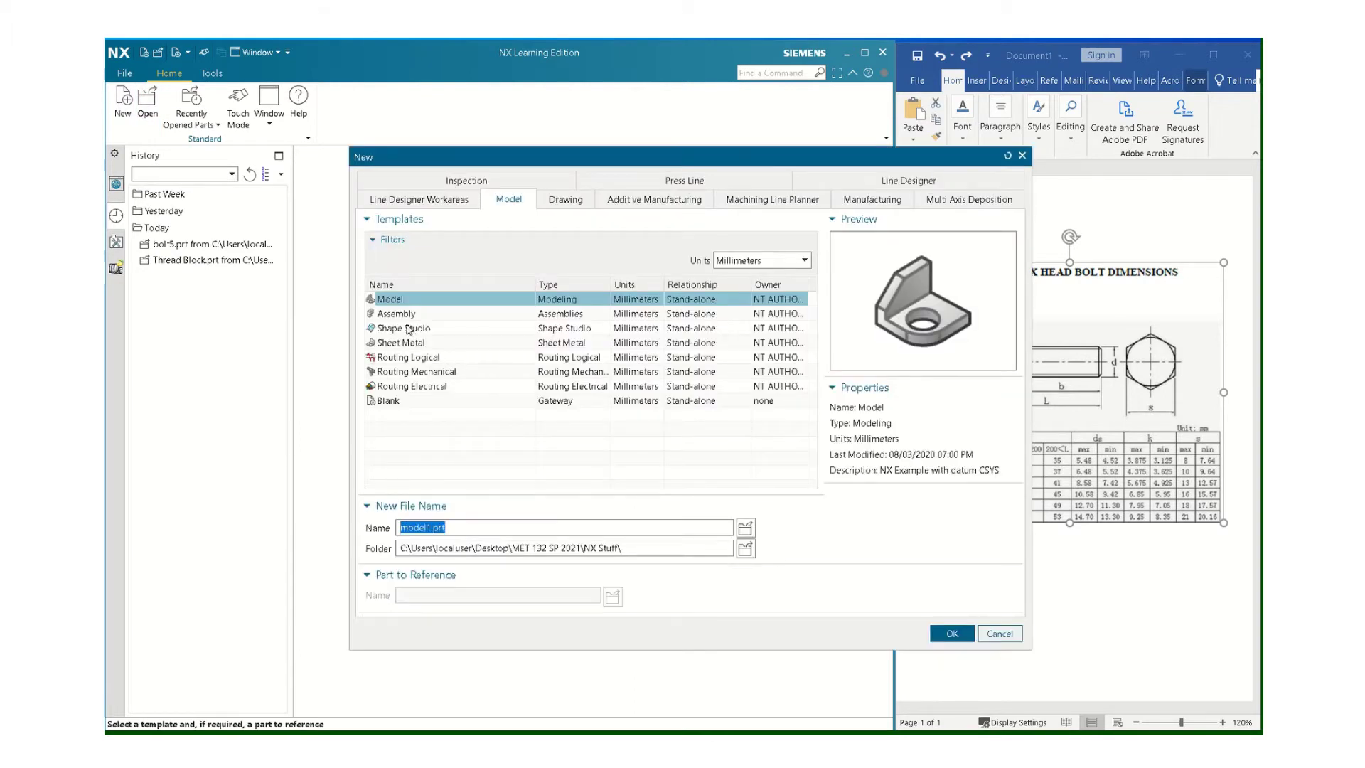
click(952, 633)
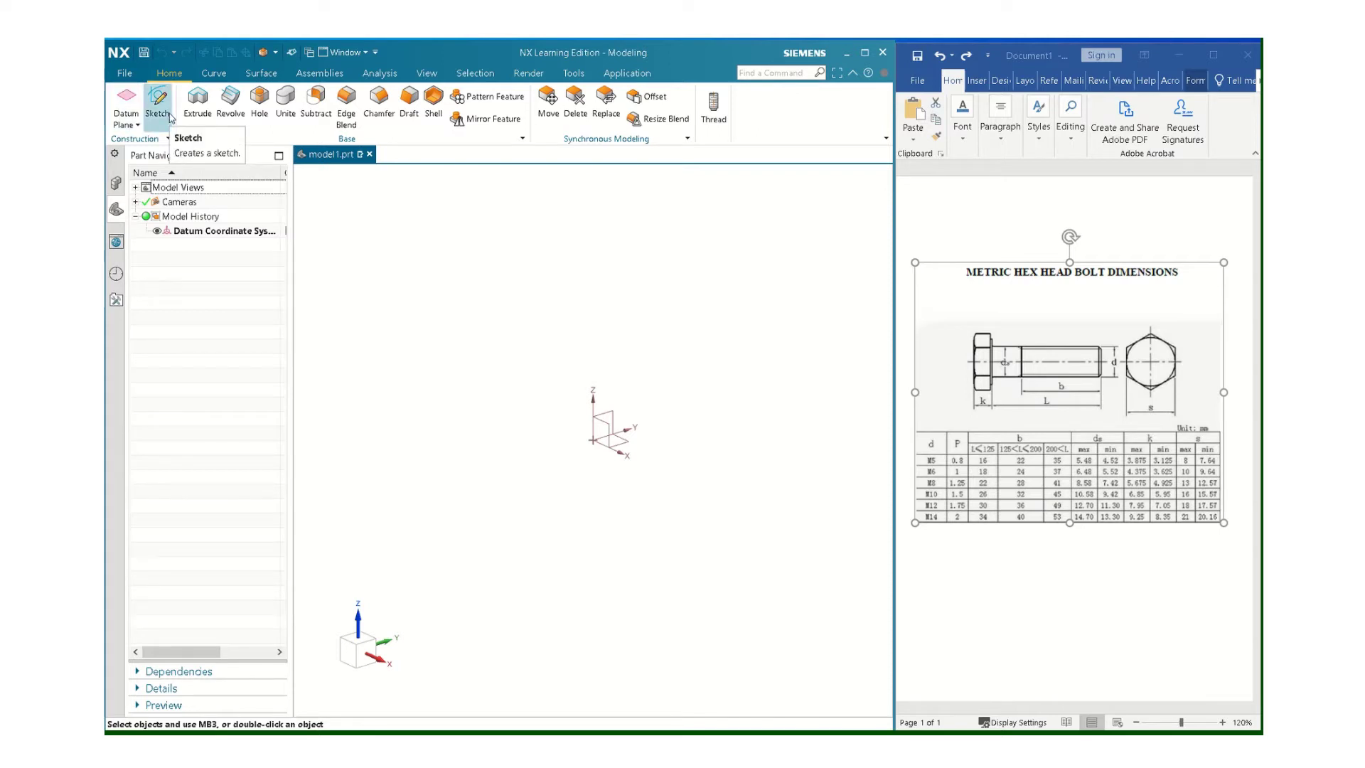
Start Sketch (1) on the XZ datum plane
click(170, 117)
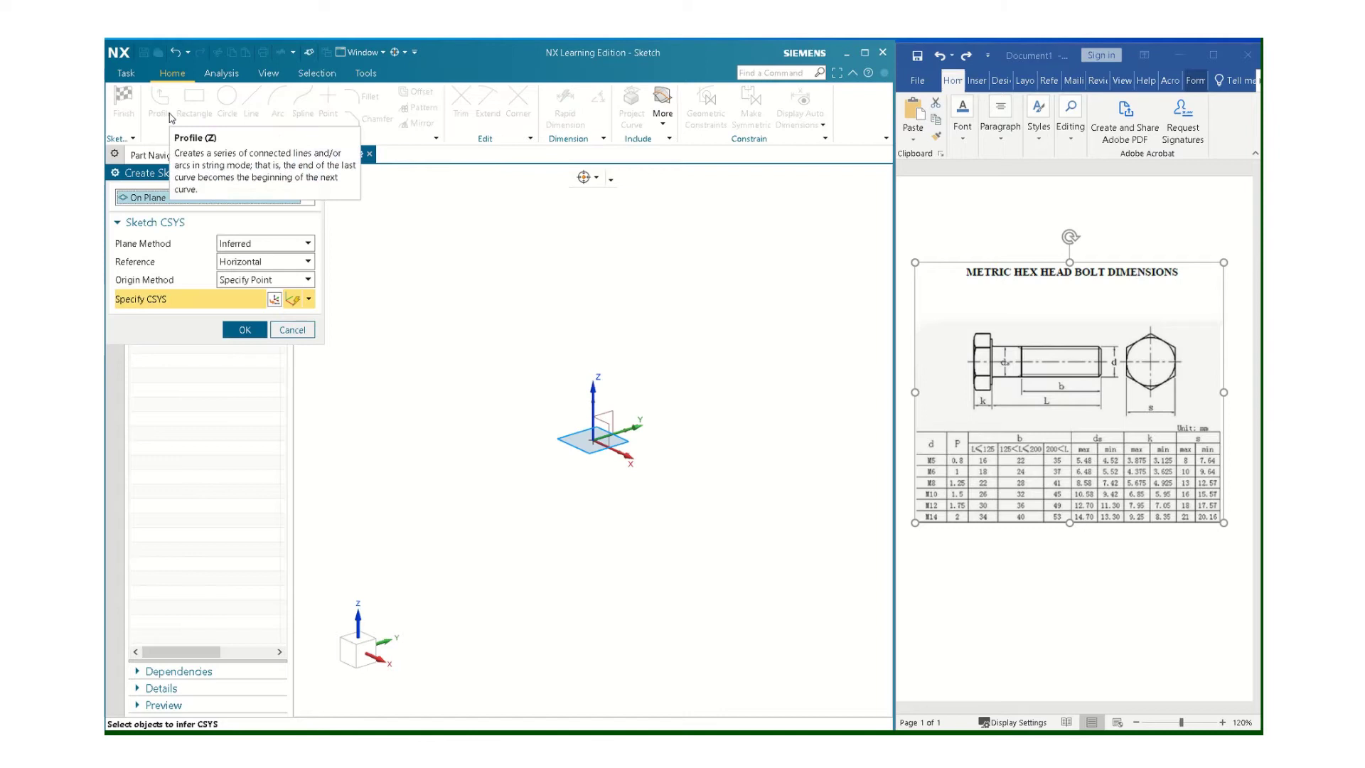
click(608, 423)
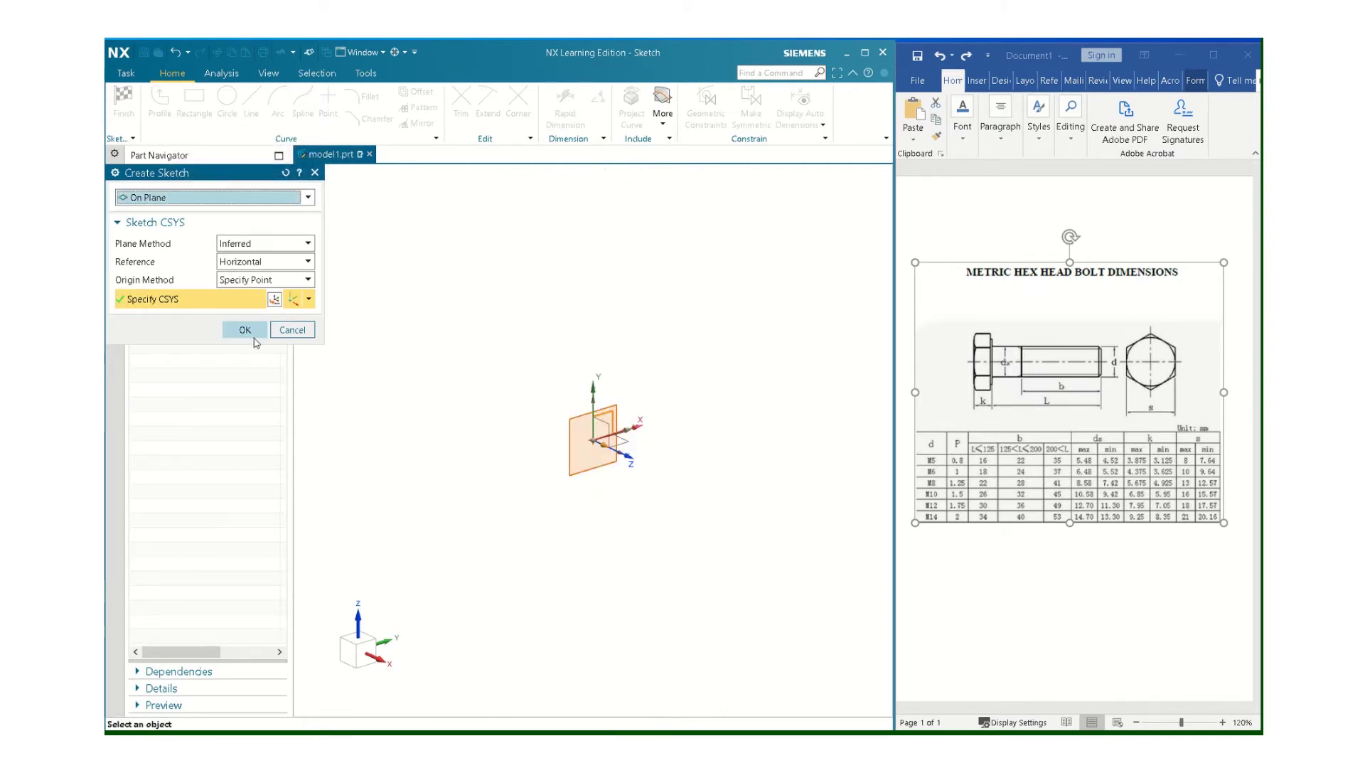
click(254, 337)
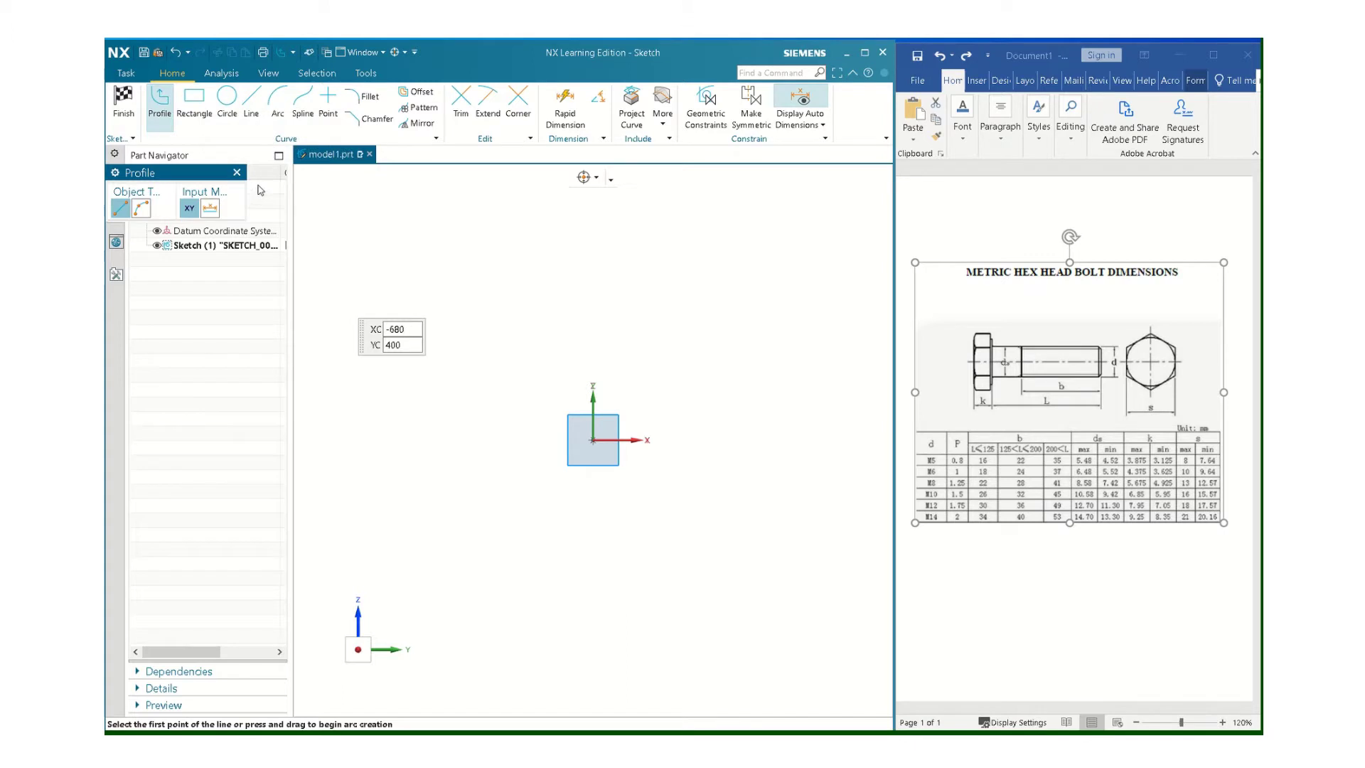
Place a circle of diameter 10 at the sketch origin so the sketch is fully constrained
click(227, 99)
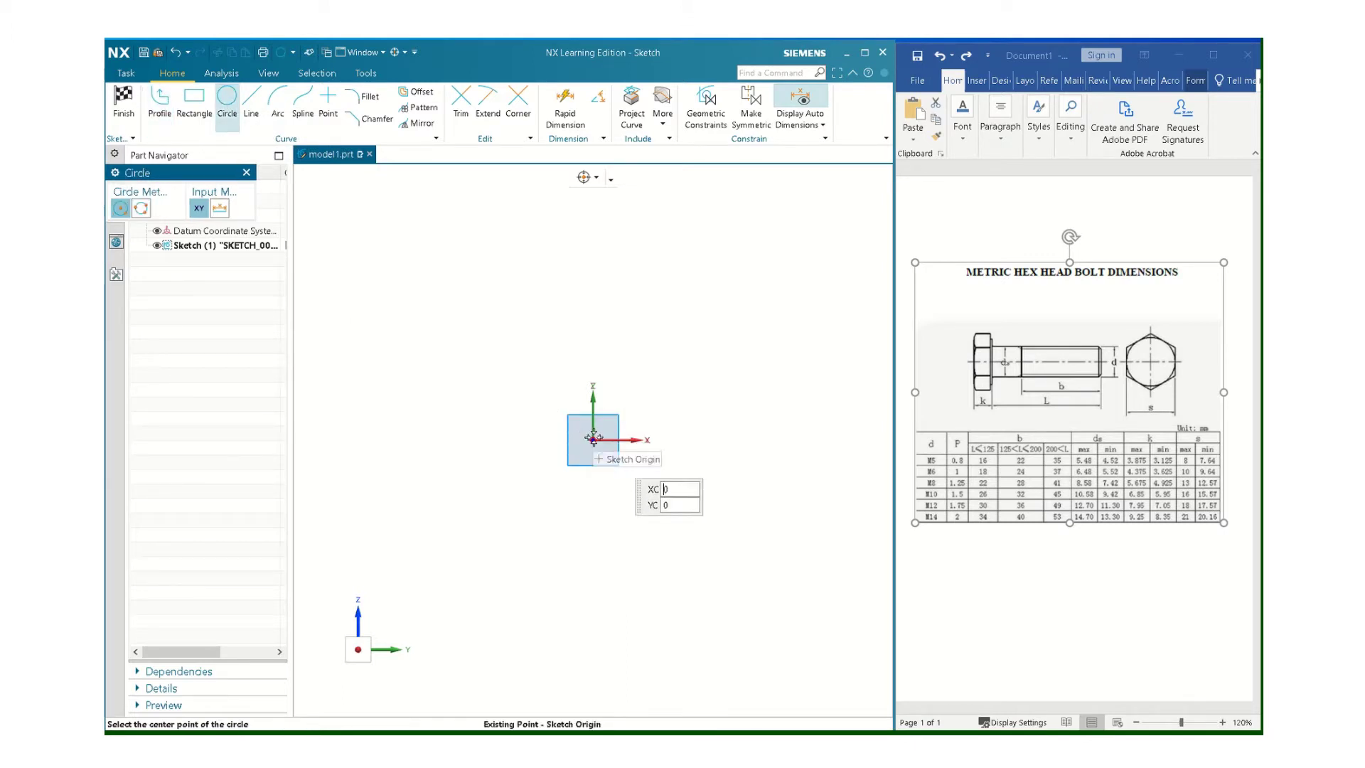
click(593, 438)
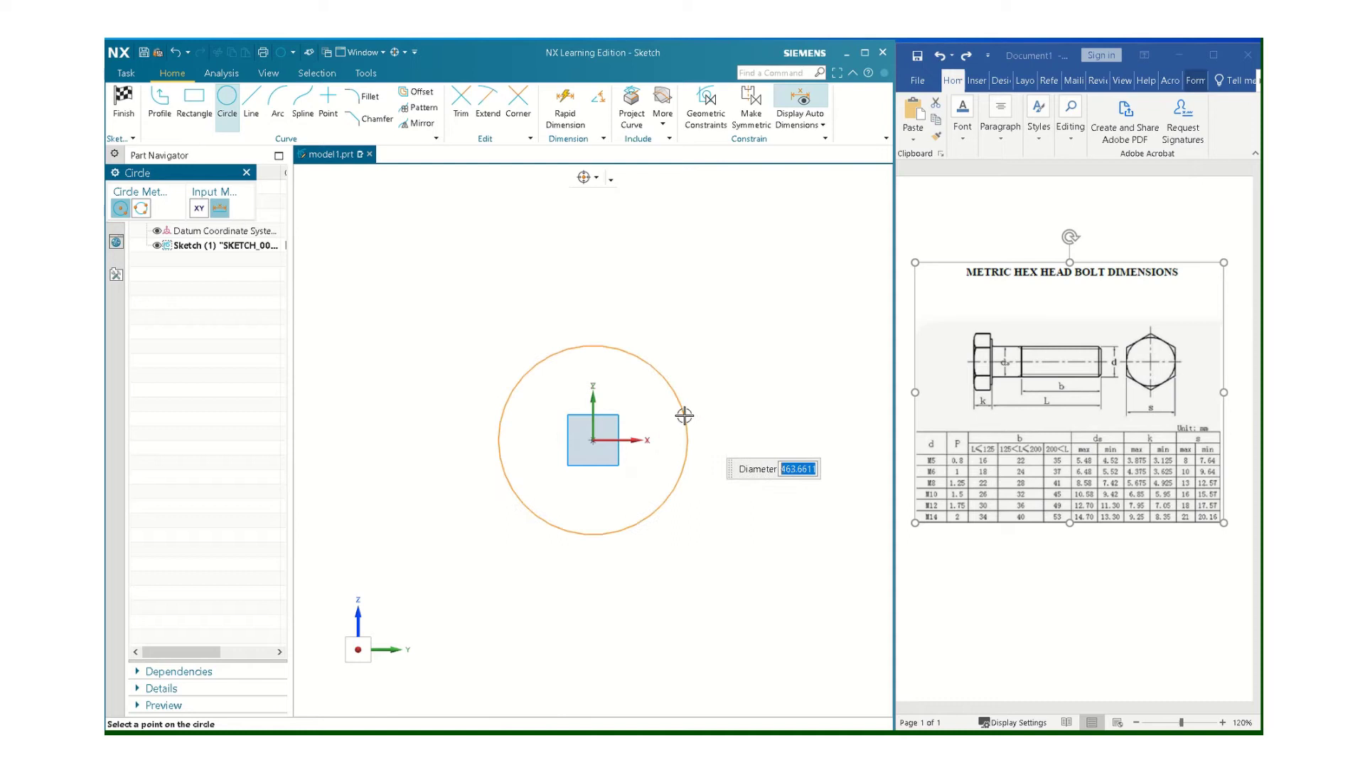
text(10)
key(Return)
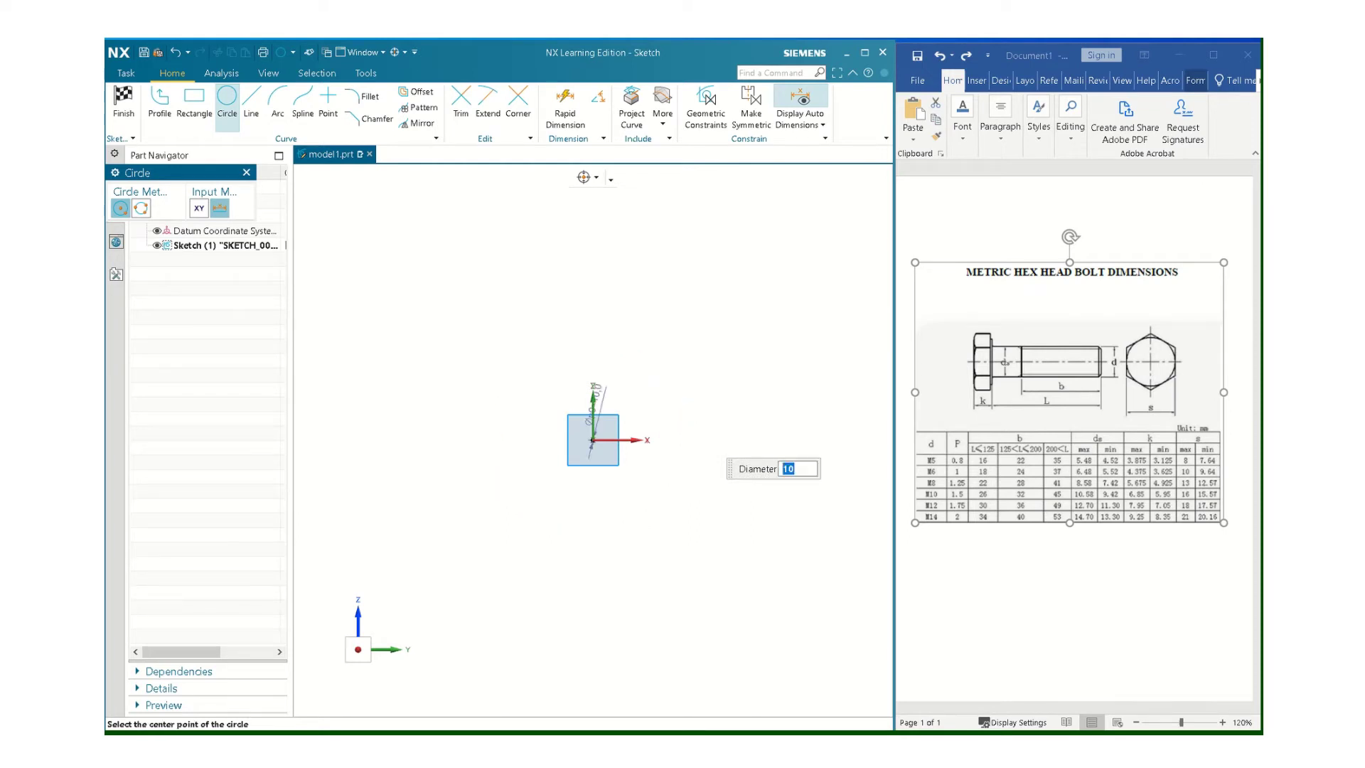
key(Tab)
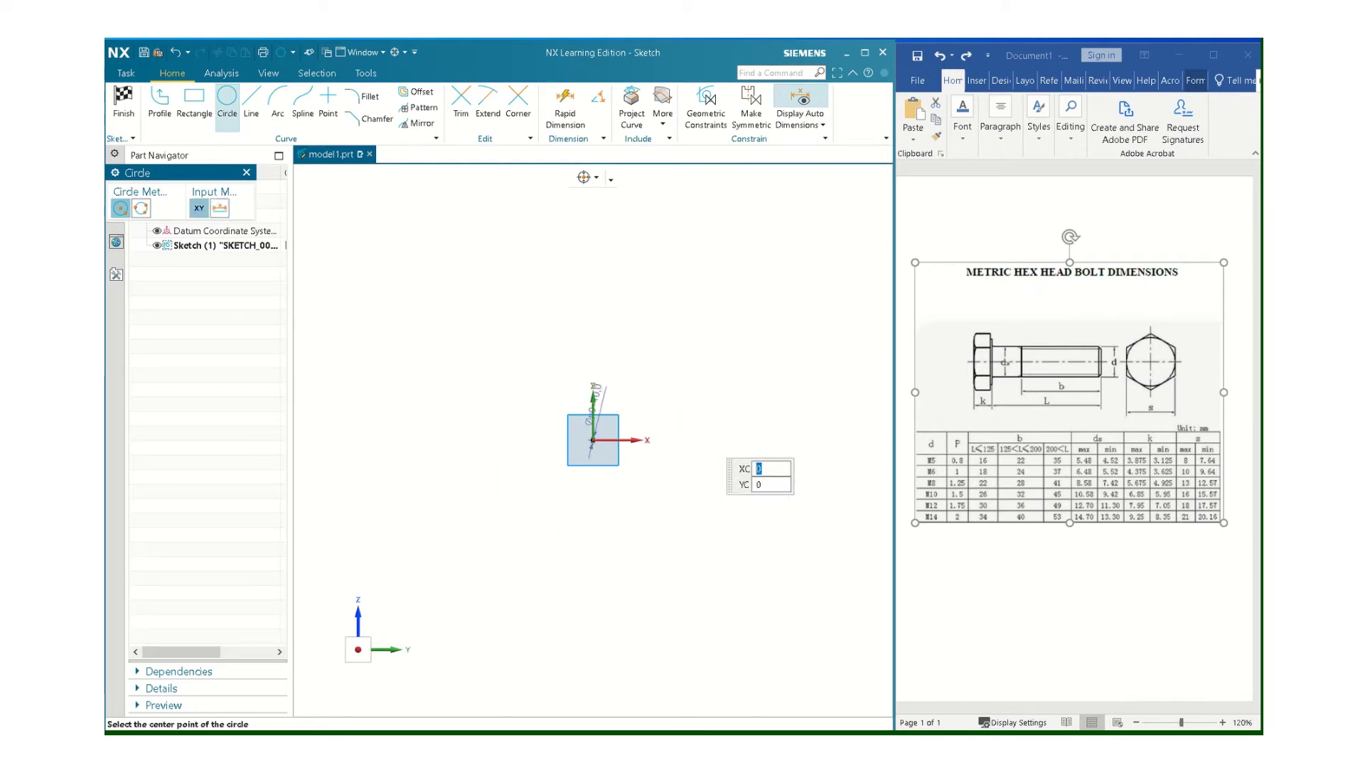
key(Escape)
scroll(581, 363, up, 5)
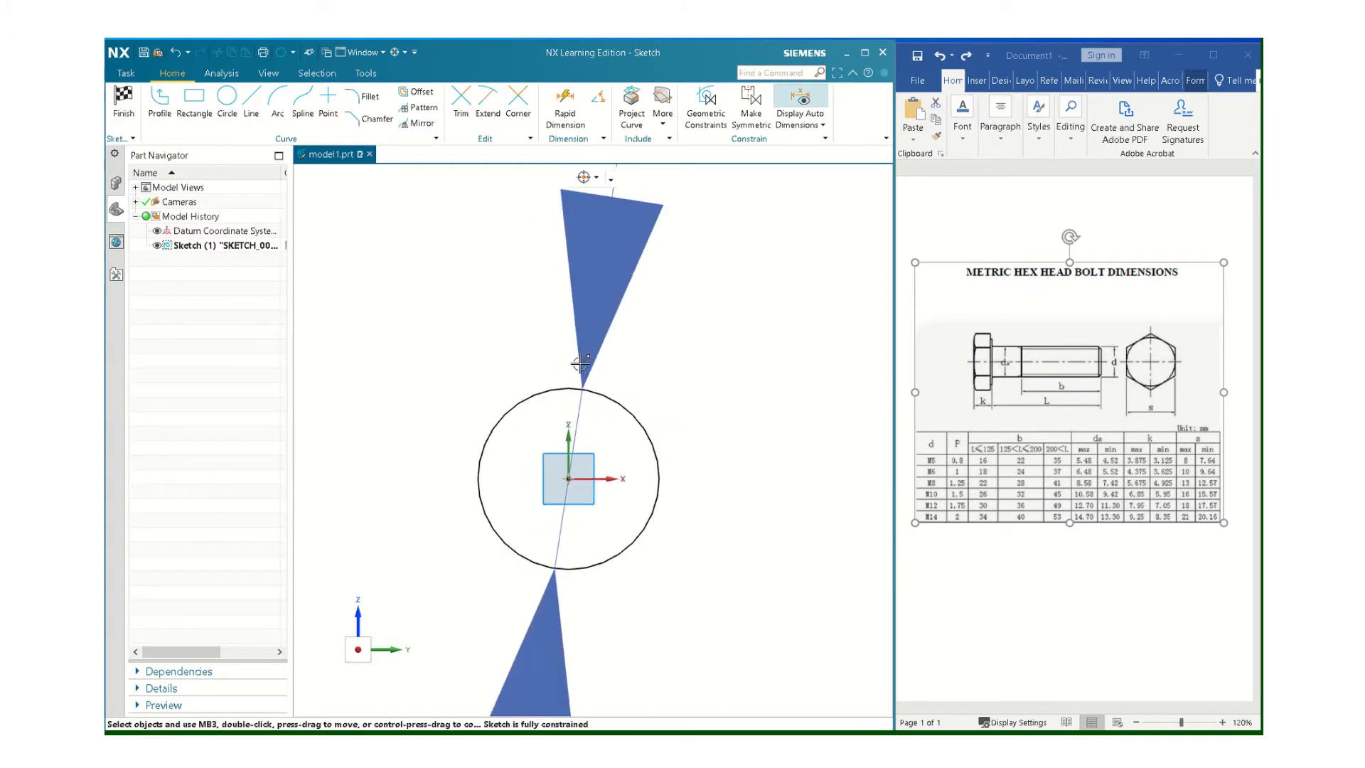
scroll(581, 362, down, 5)
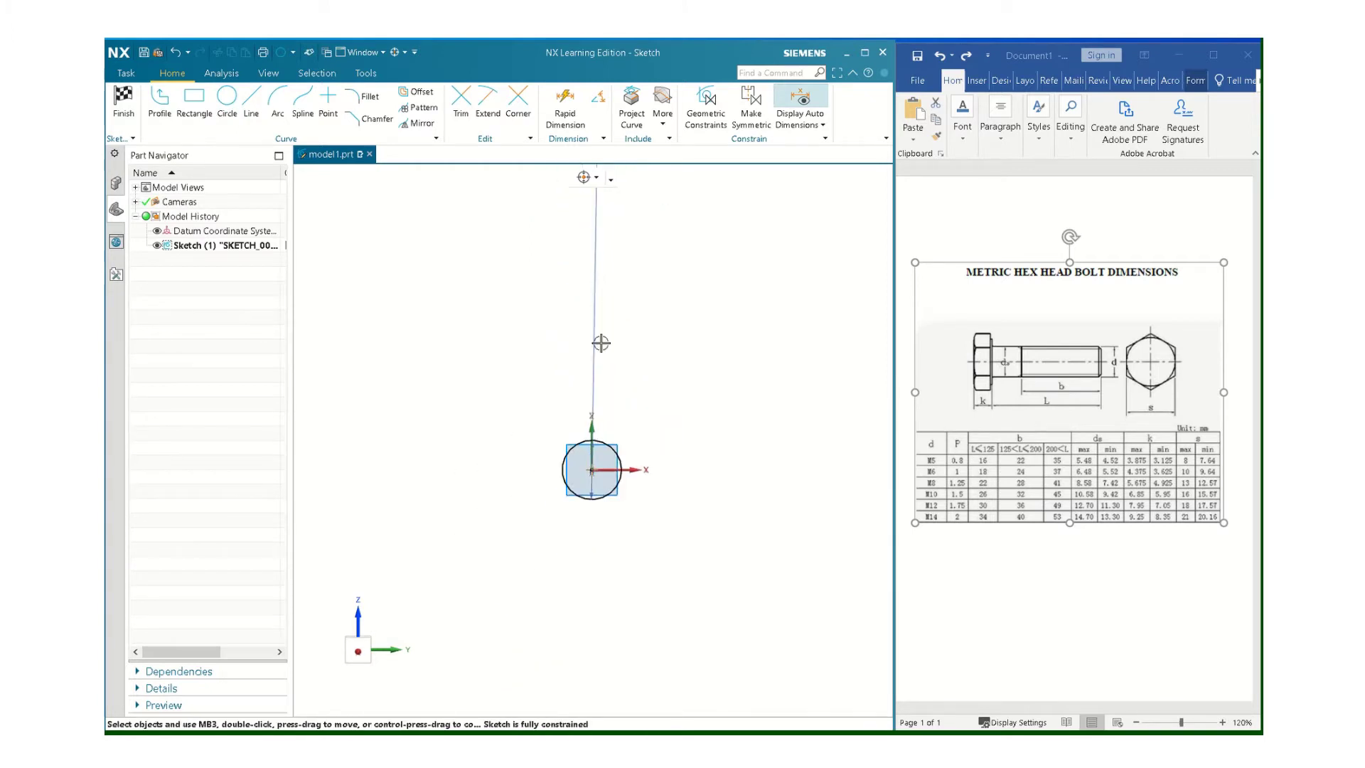
scroll(600, 343, down, 6)
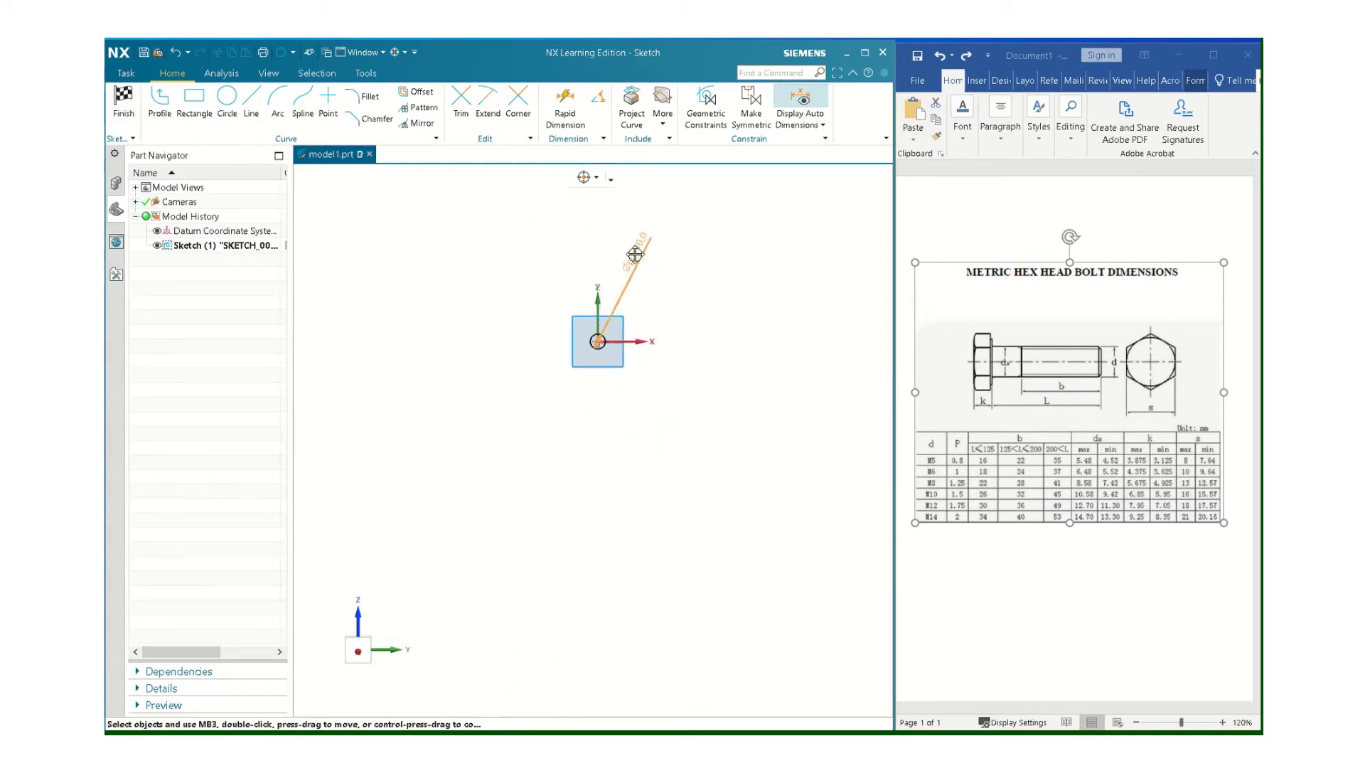
scroll(601, 327, up, 6)
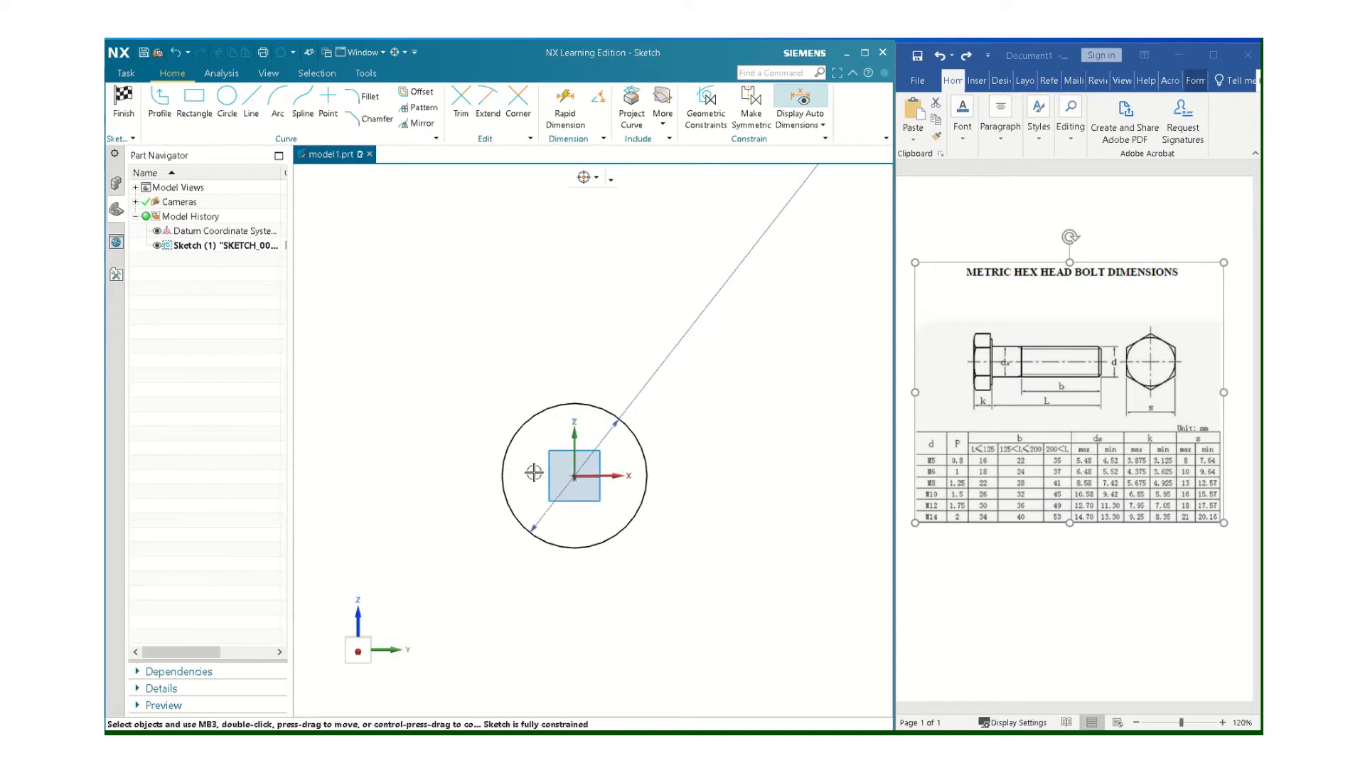
scroll(561, 455, up, 3)
scroll(554, 434, down, 3)
scroll(551, 415, up, 1)
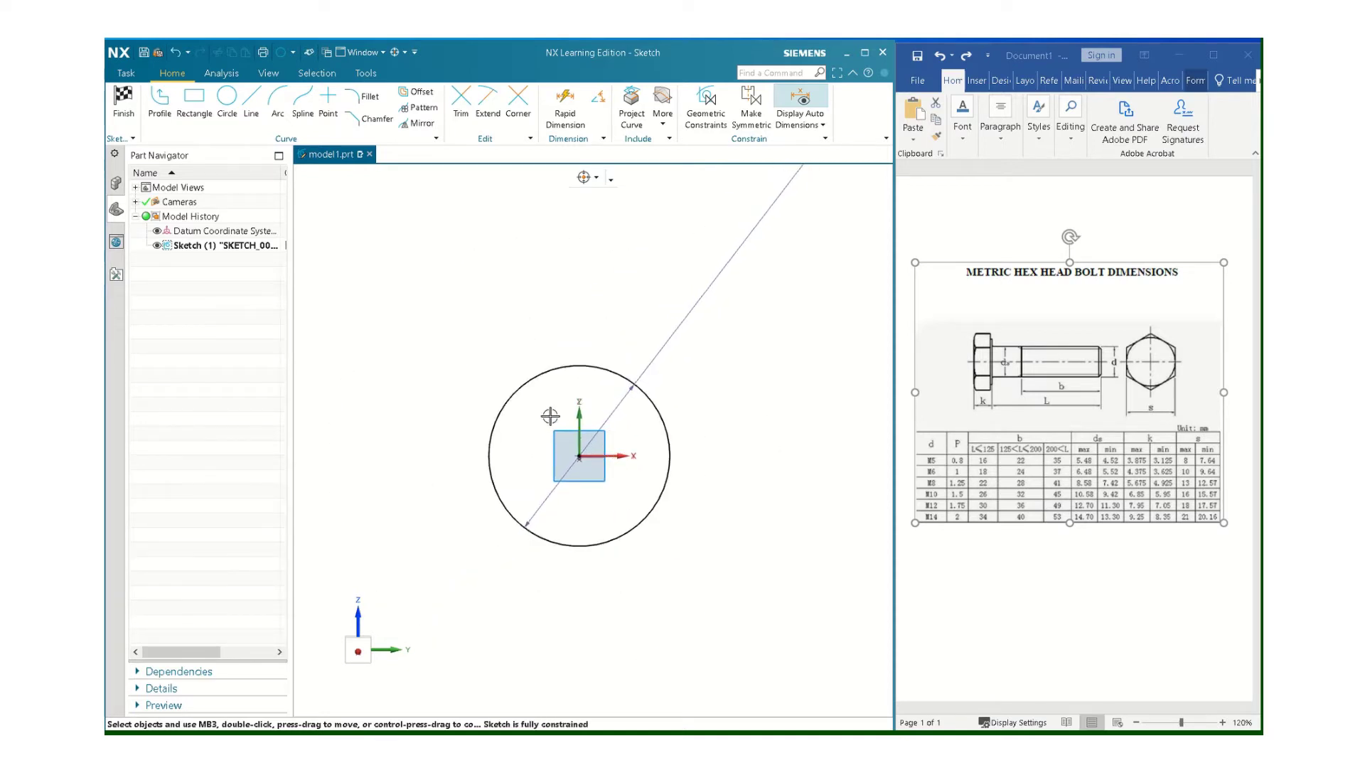
scroll(551, 415, up, 2)
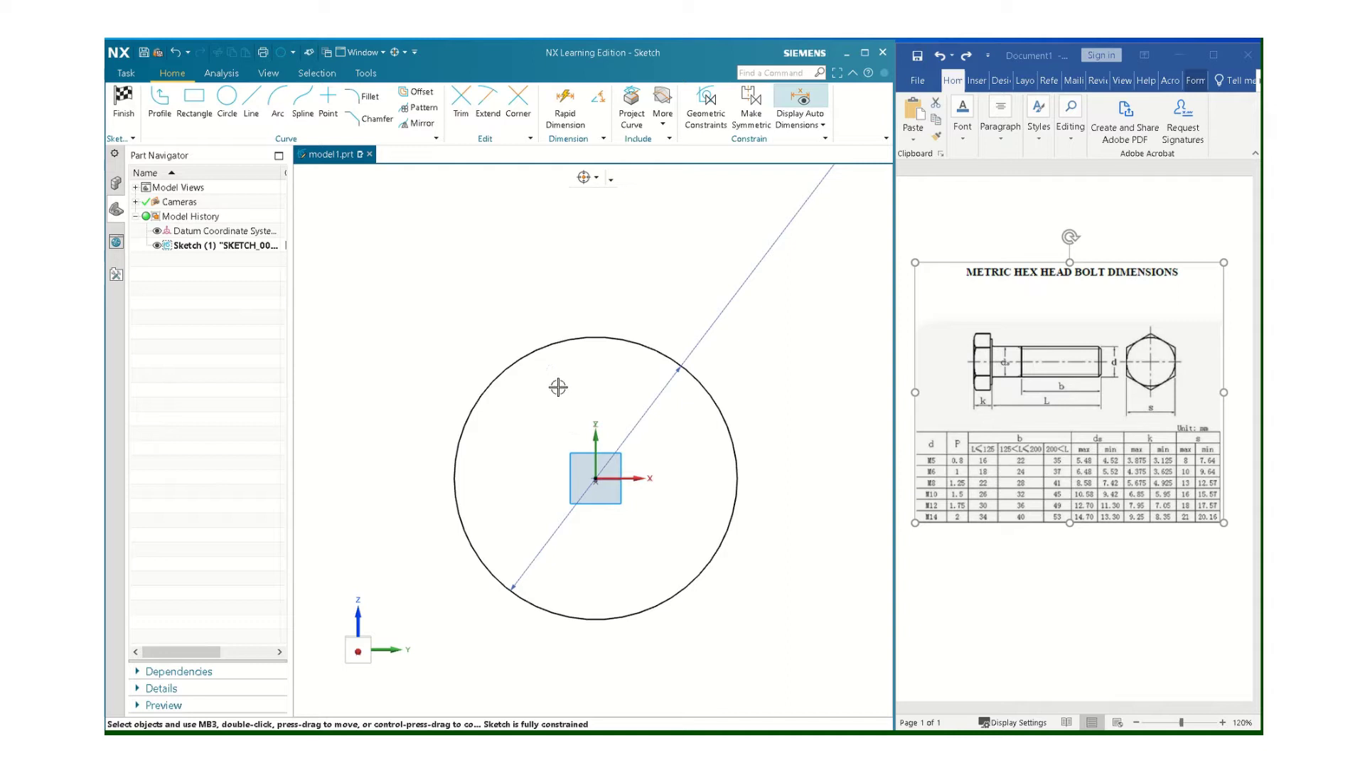
middle_drag(548, 372, 529, 318)
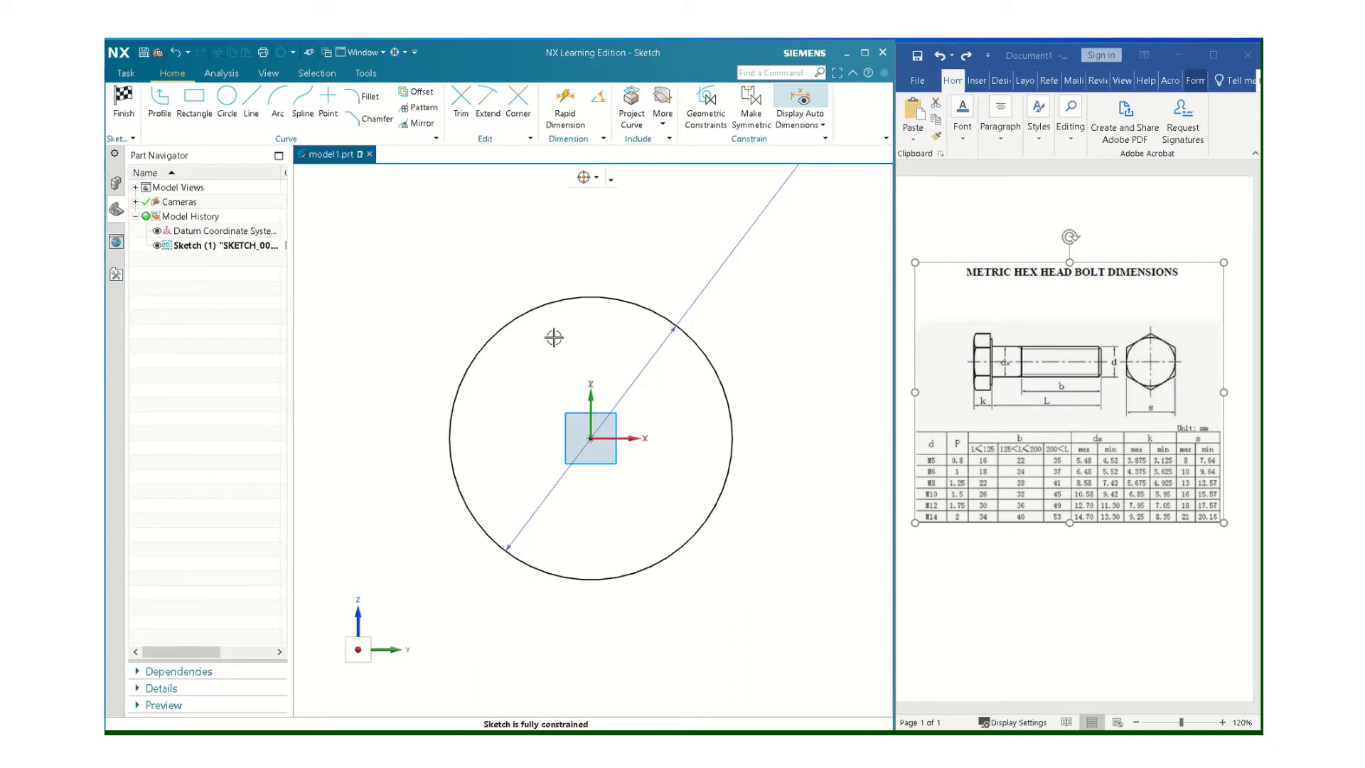
Draw 5.8 mm lines from the origin at 30° and 90°
click(254, 105)
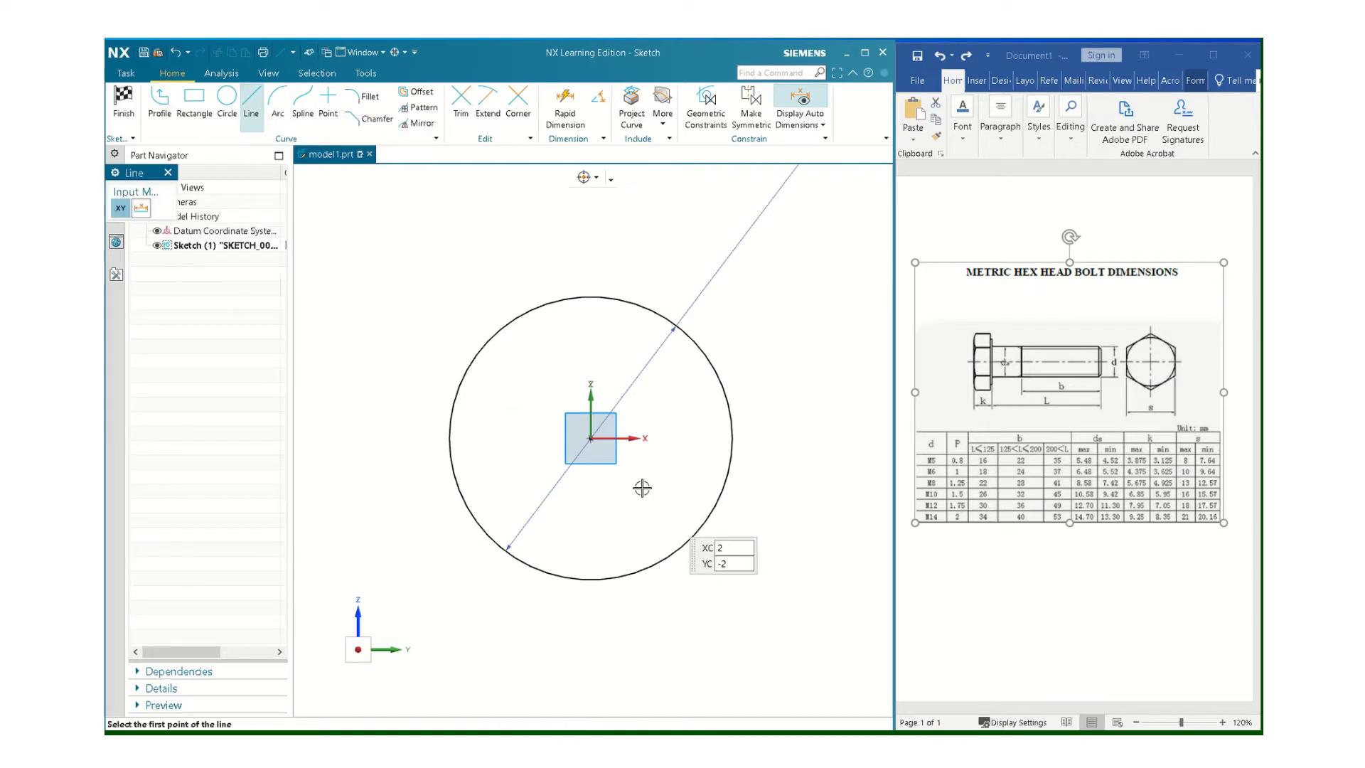
click(591, 438)
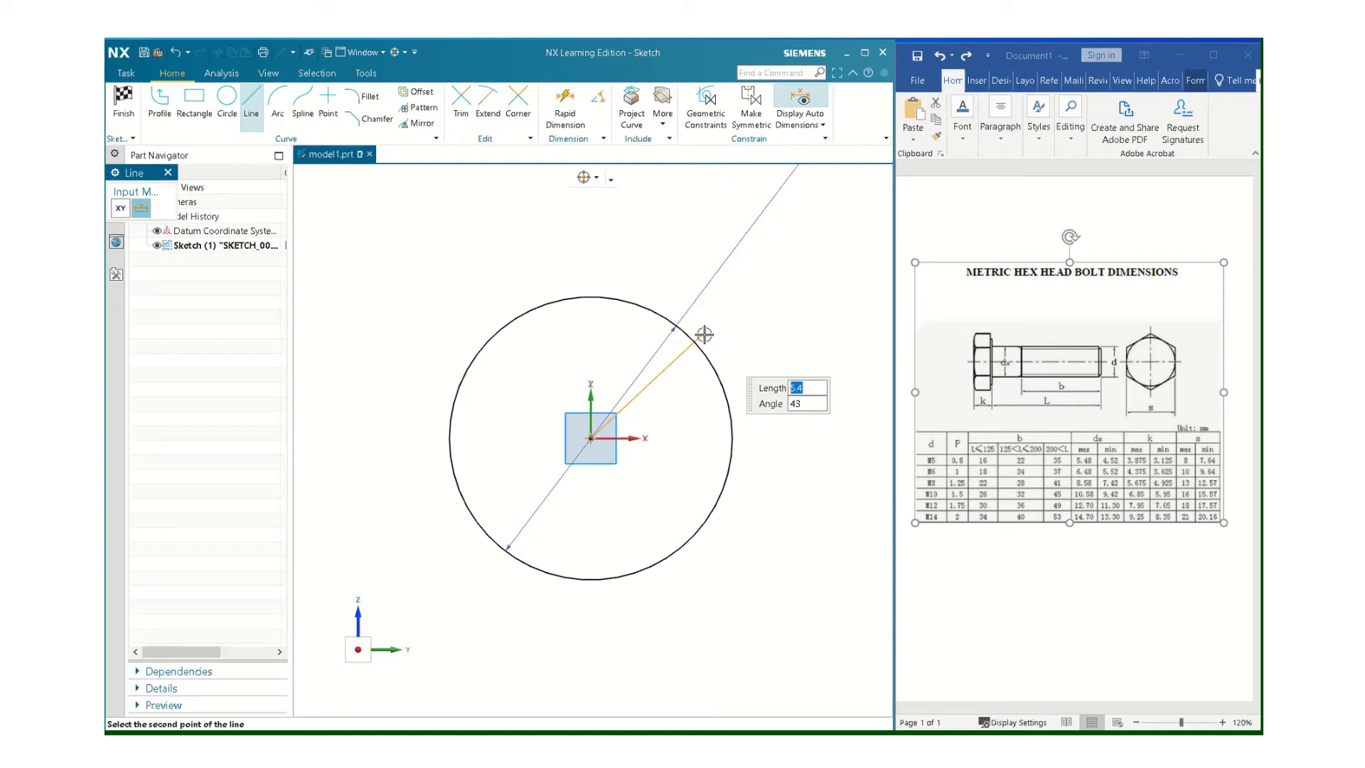
text(5)
key(Tab)
key(Return)
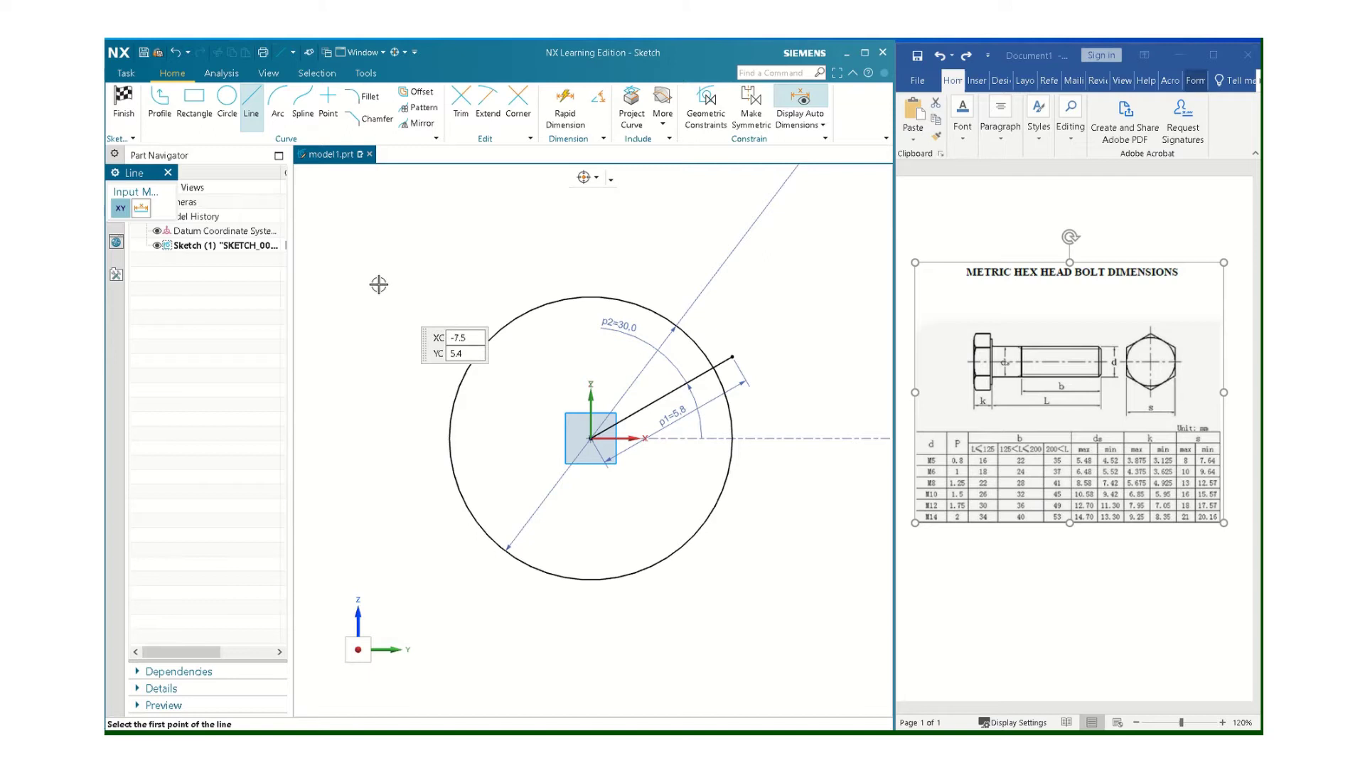
click(593, 437)
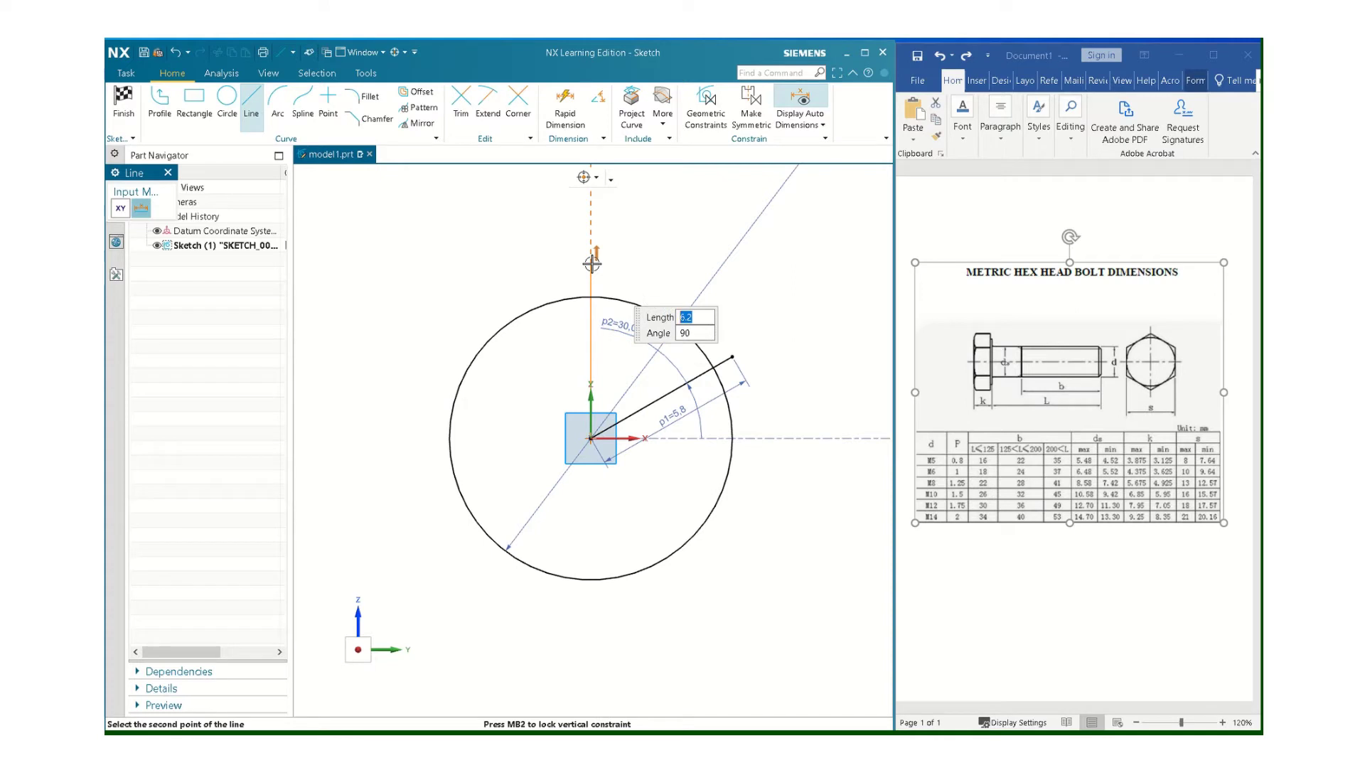
text(5.77)
key(Return)
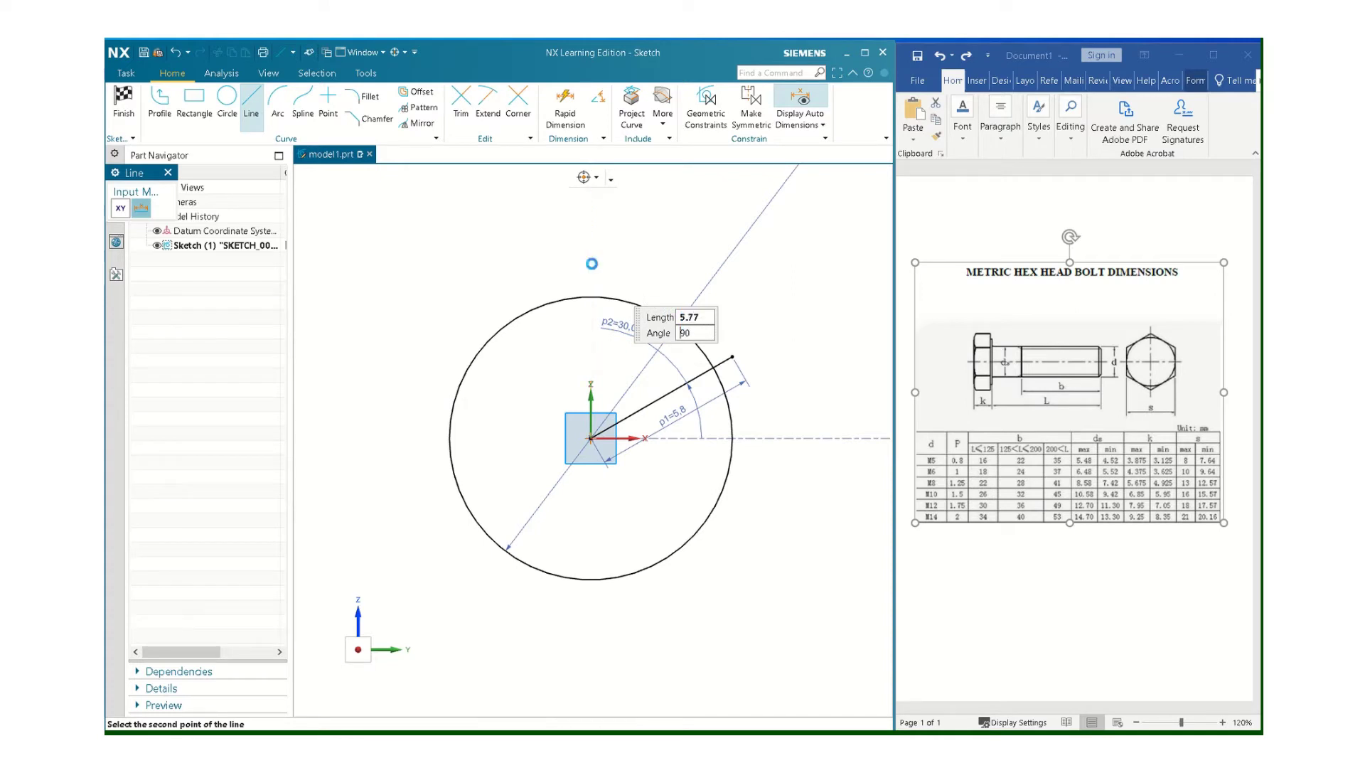
Add a third 5.8 mm line from the origin at 150°
click(590, 436)
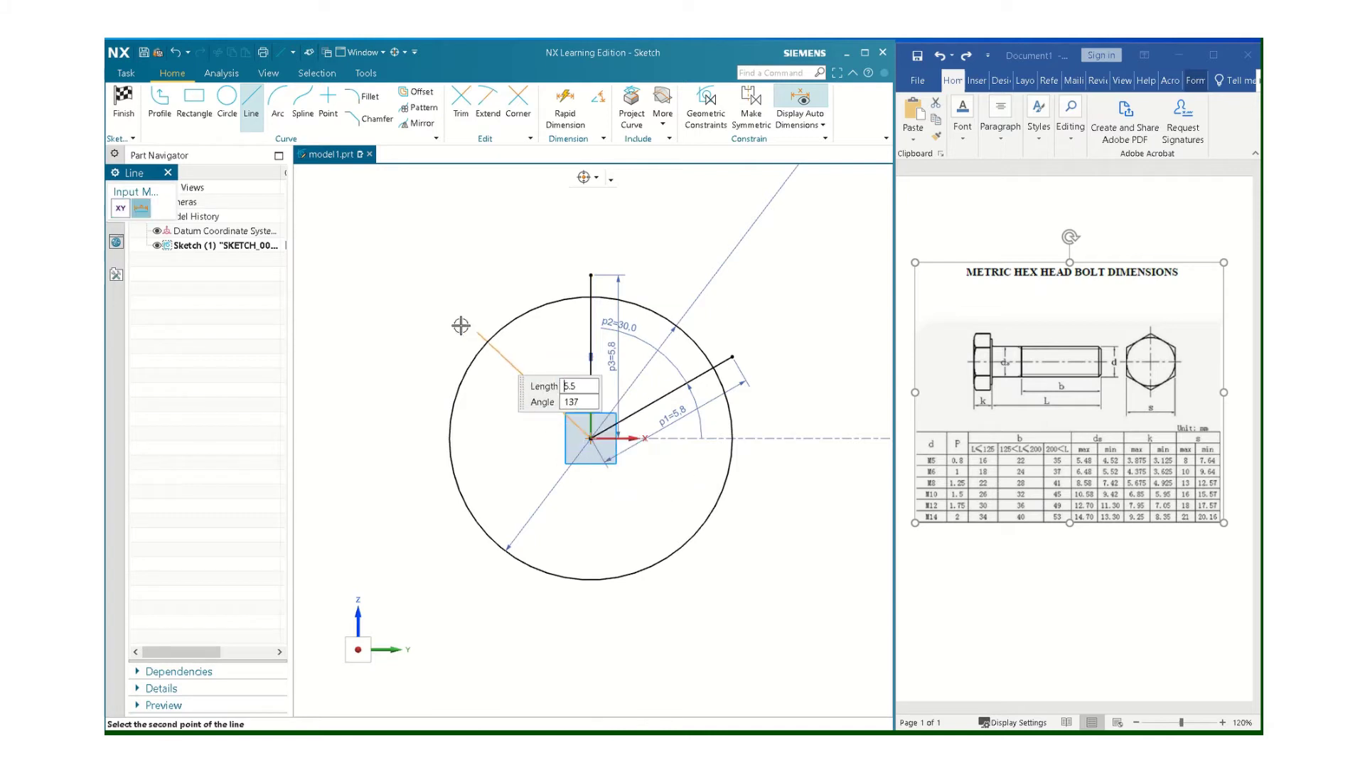
text(5)
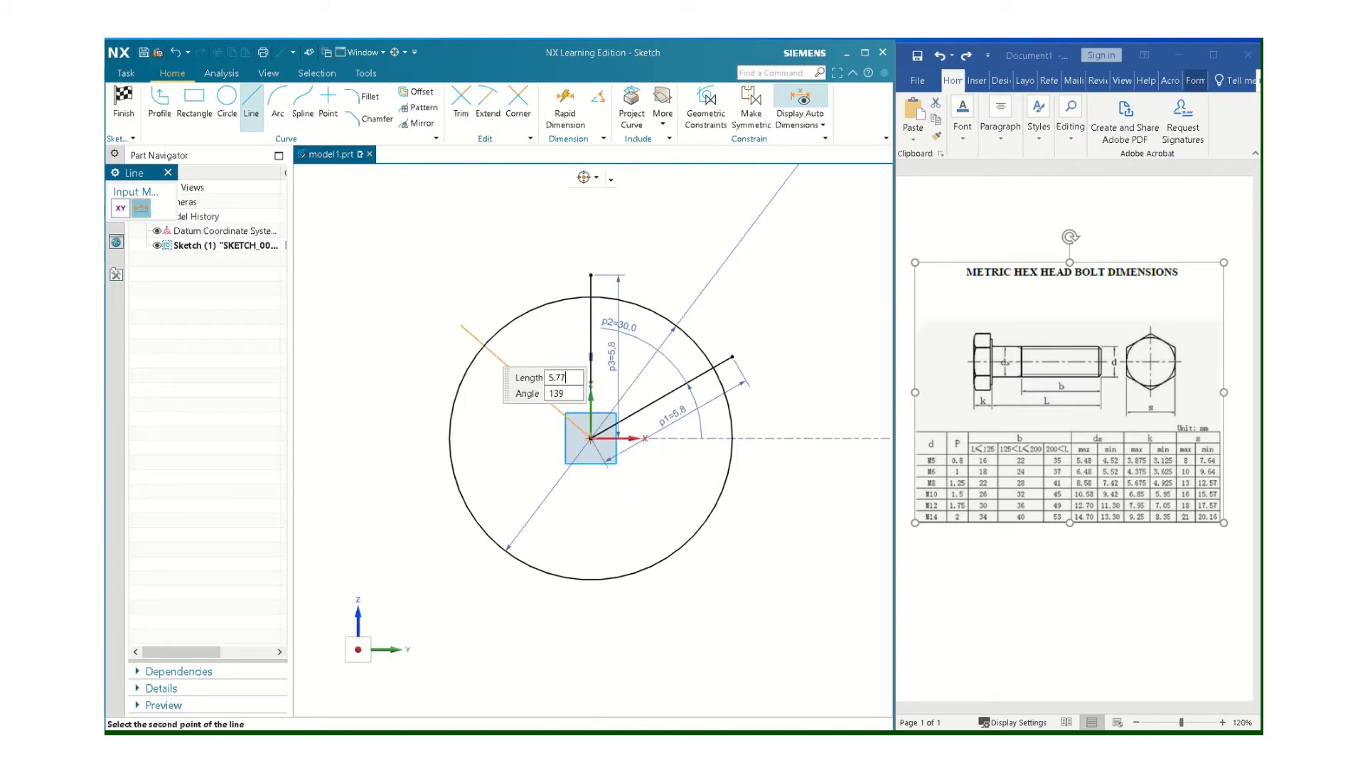
key(Tab)
text(1)
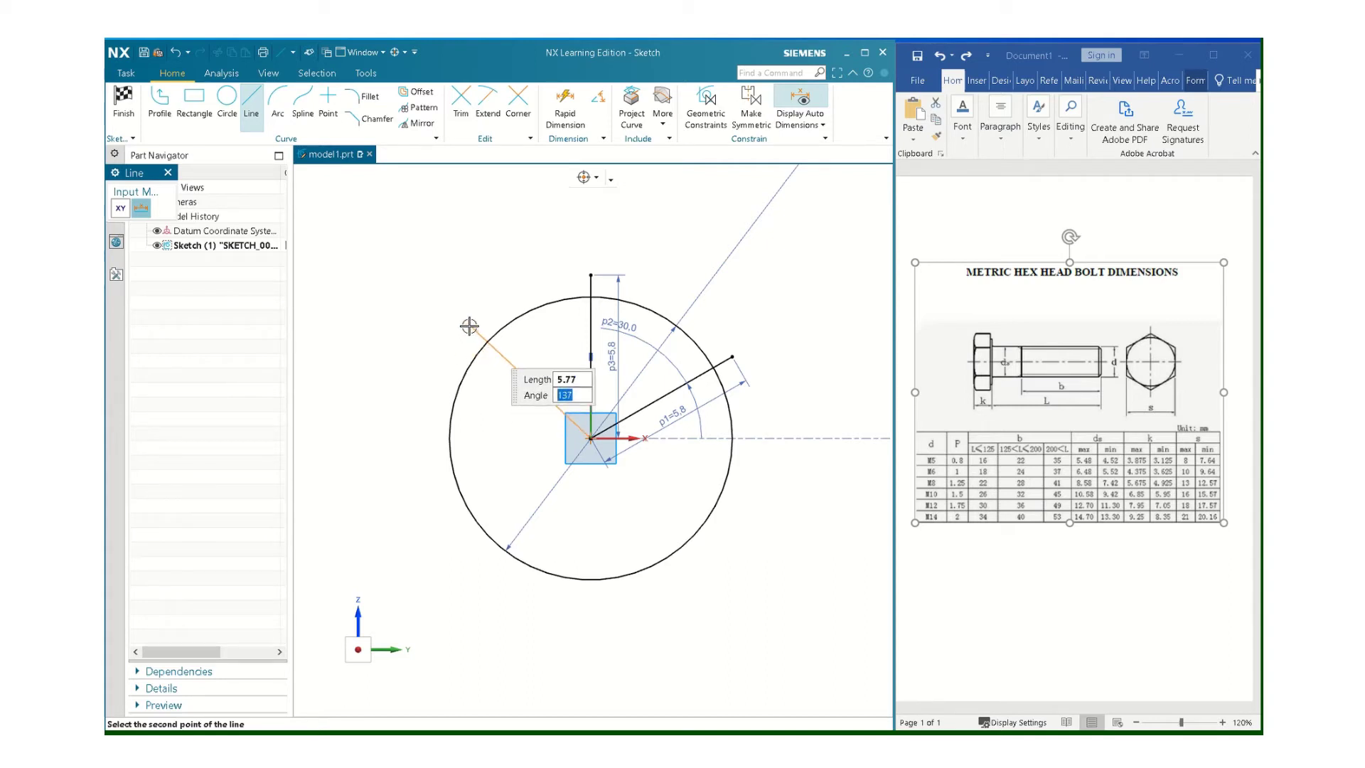
text(150)
key(Return)
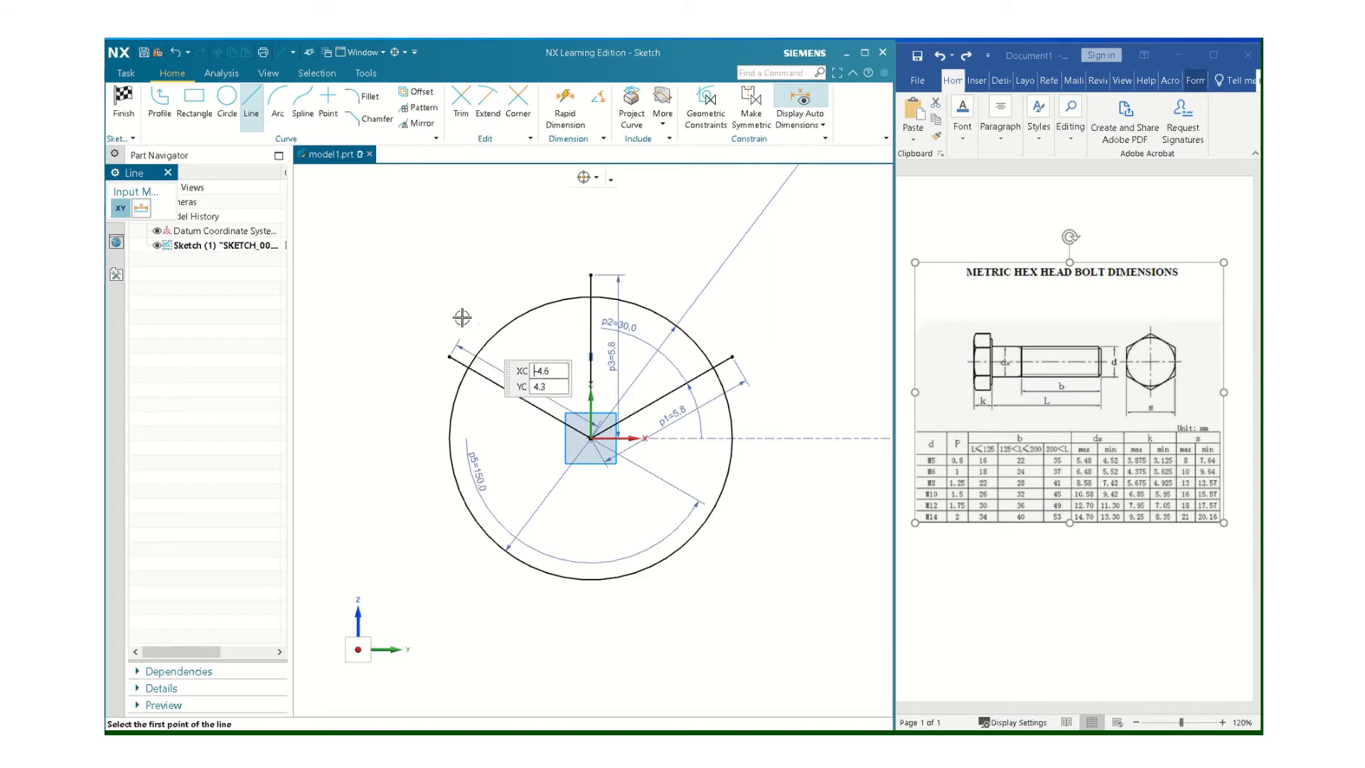
key(Escape)
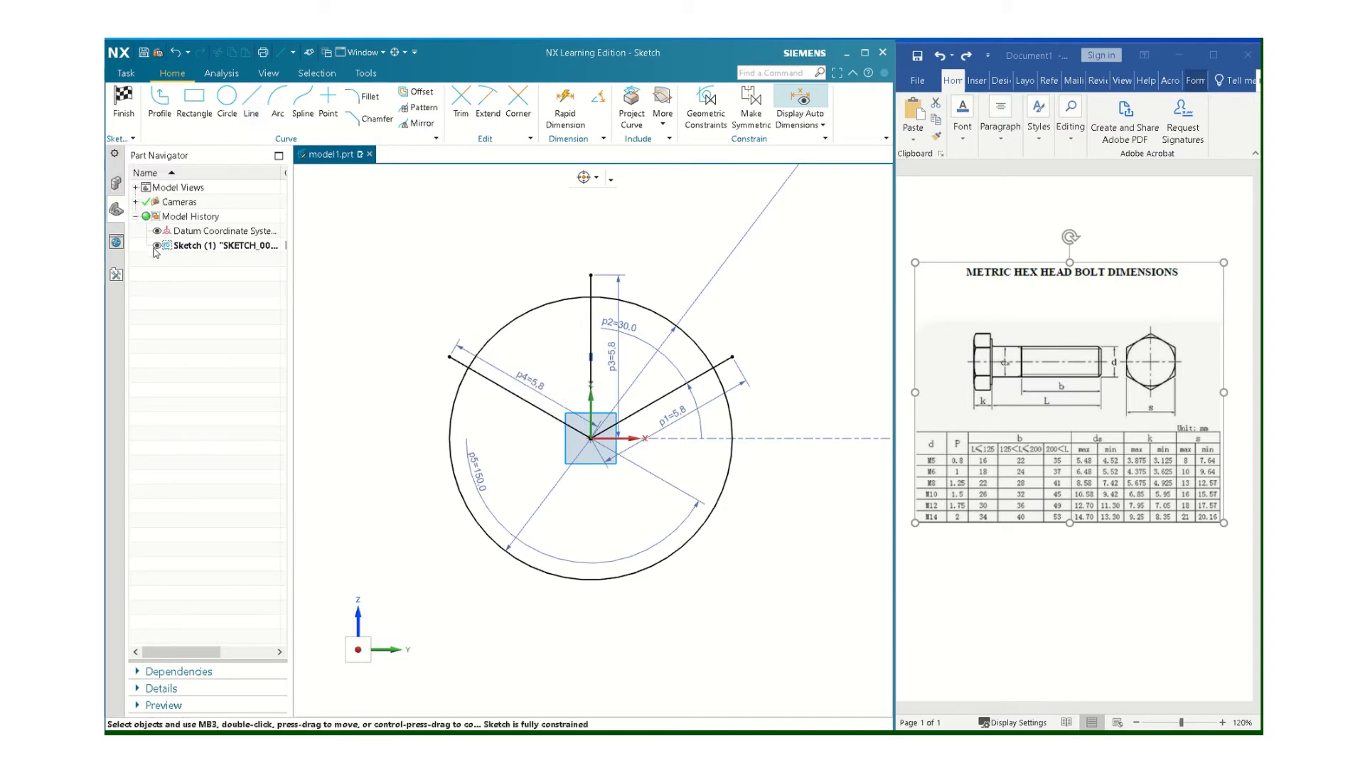
Draw a horizontal line through the centre spanning across the circle
click(250, 111)
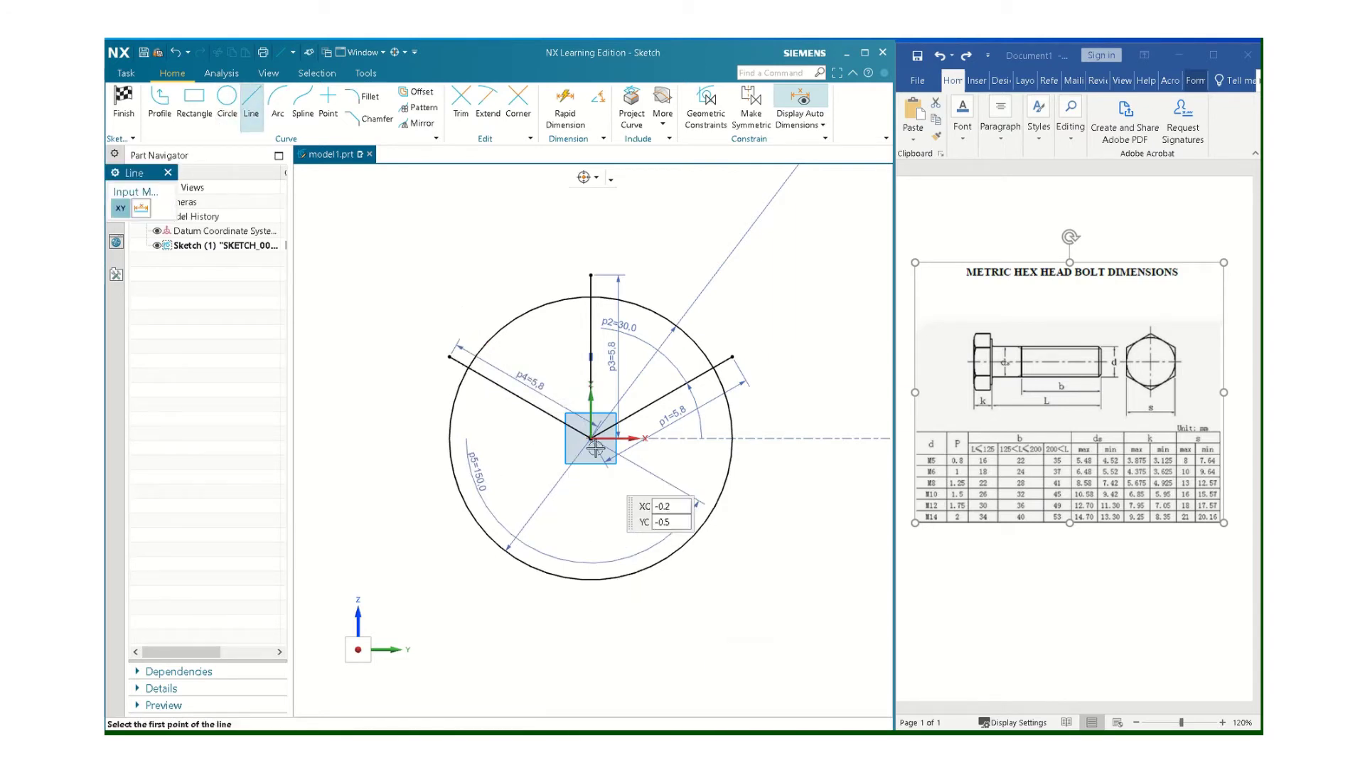
click(388, 440)
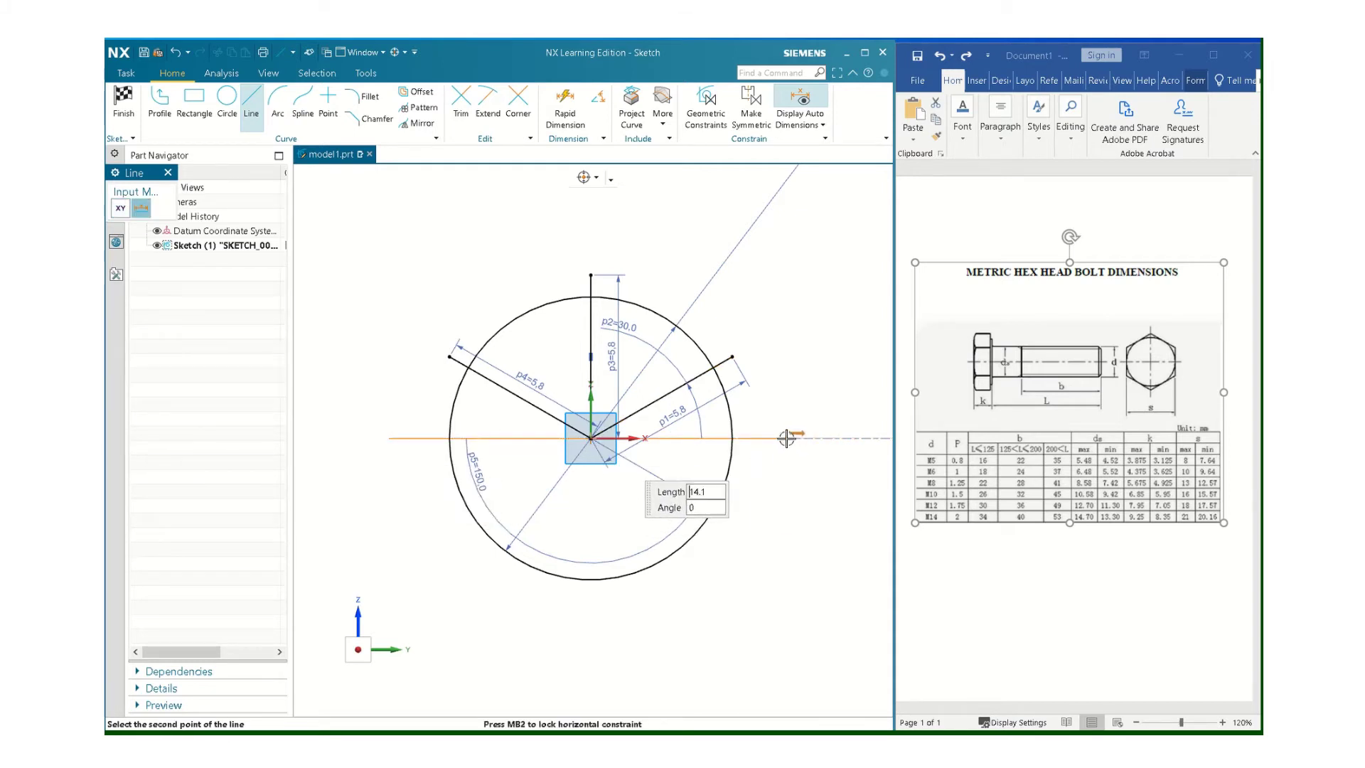
click(793, 438)
key(Escape)
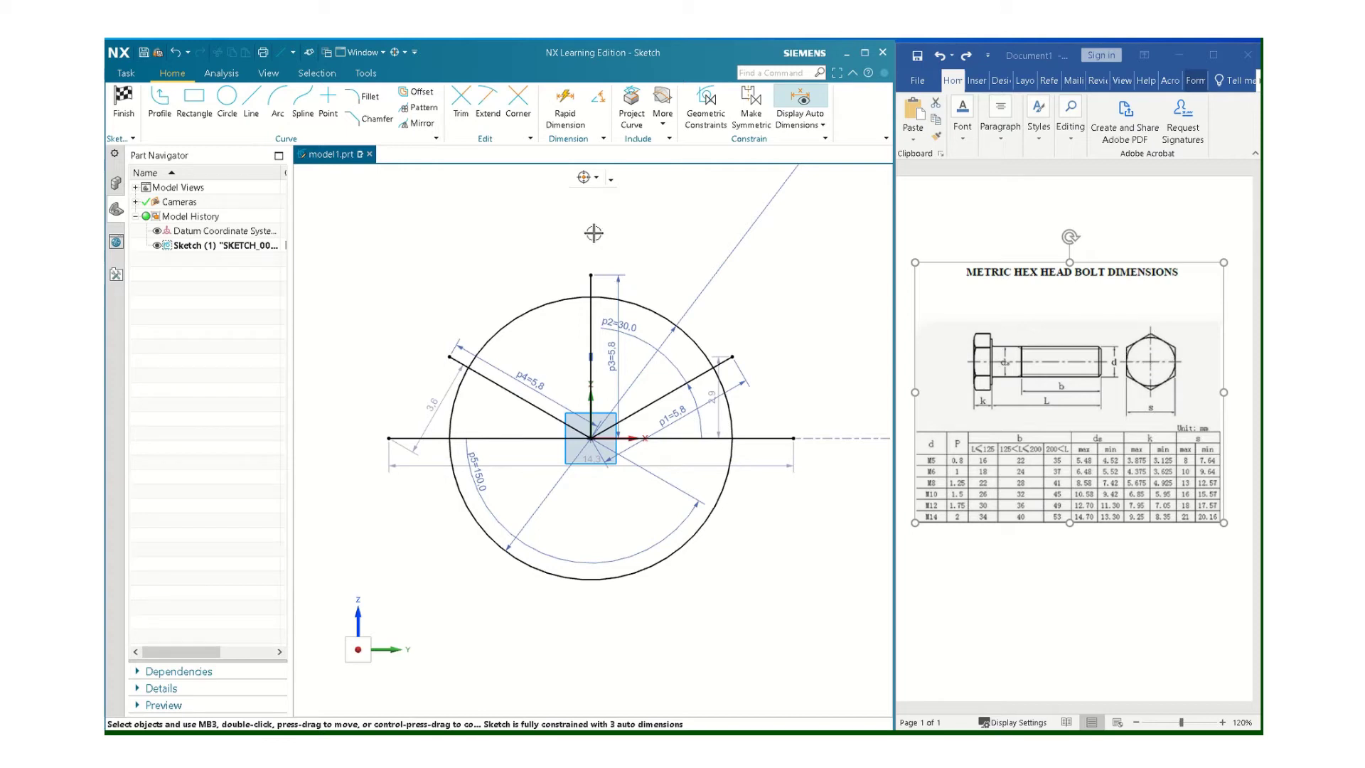
Mirror the 30°, 90° and 150° lines across the horizontal line to make six spokes
click(418, 123)
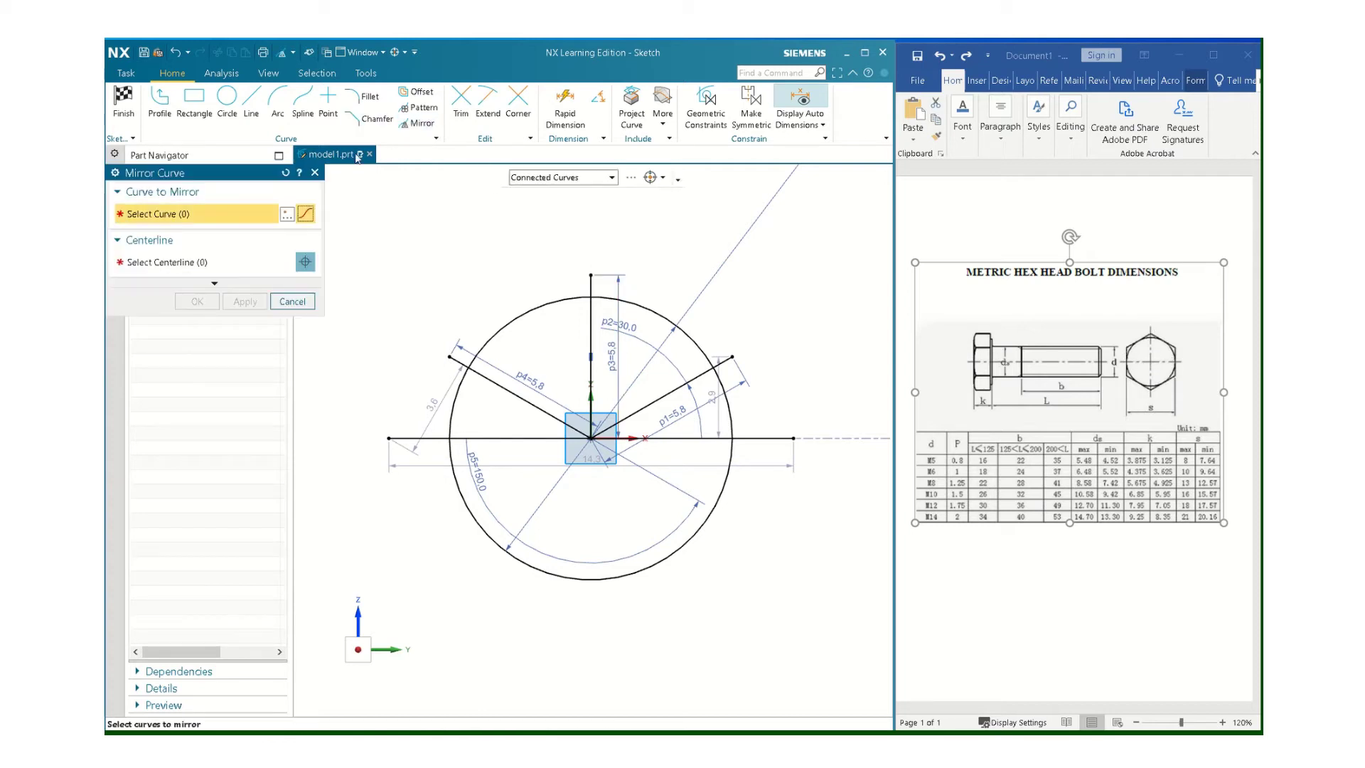
click(476, 378)
click(591, 334)
click(676, 401)
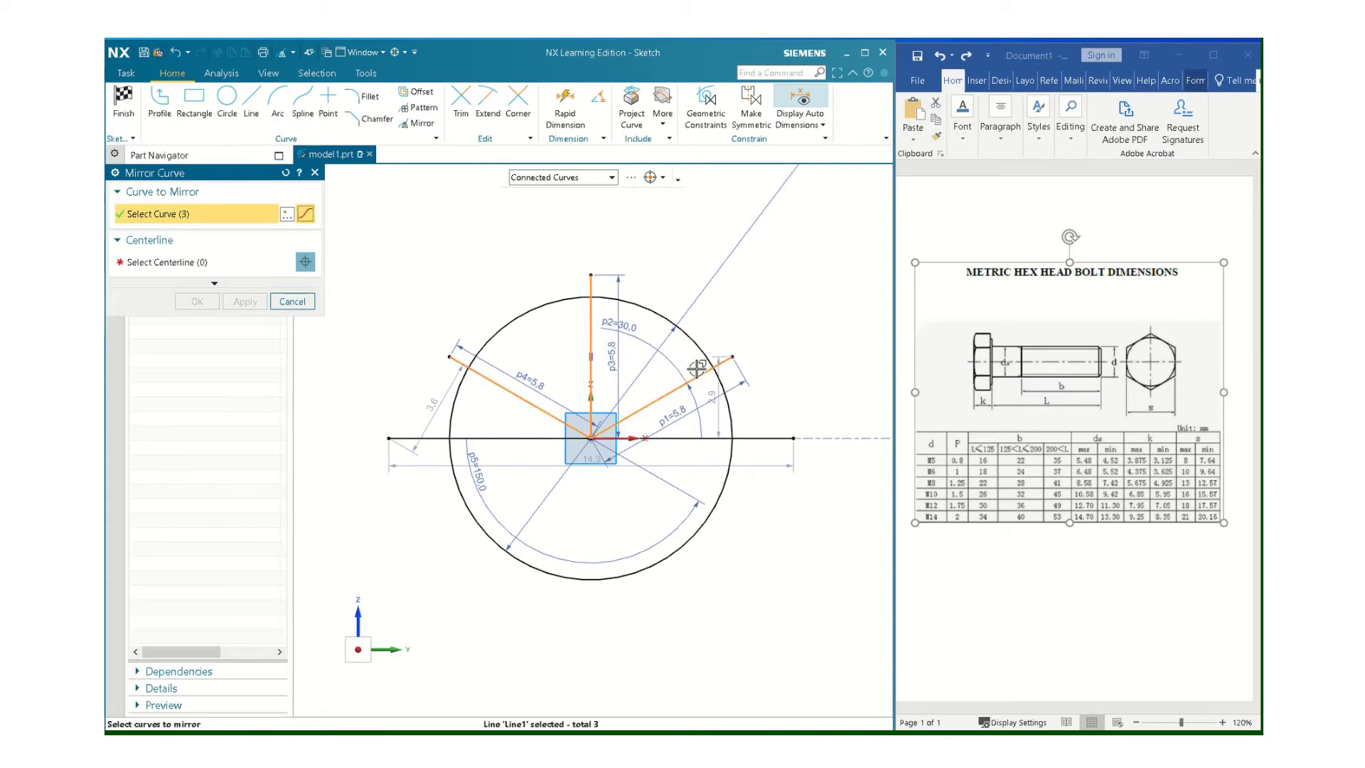
click(165, 267)
click(428, 439)
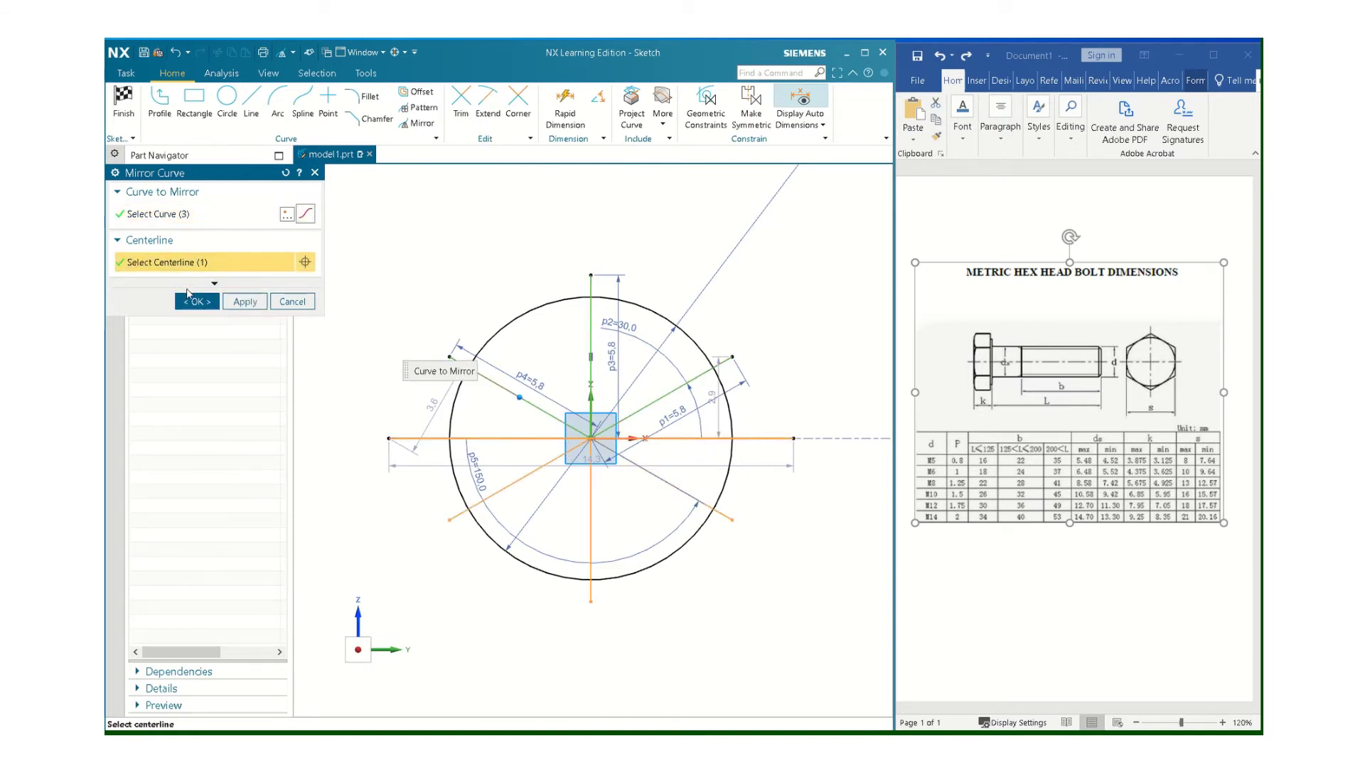
click(193, 301)
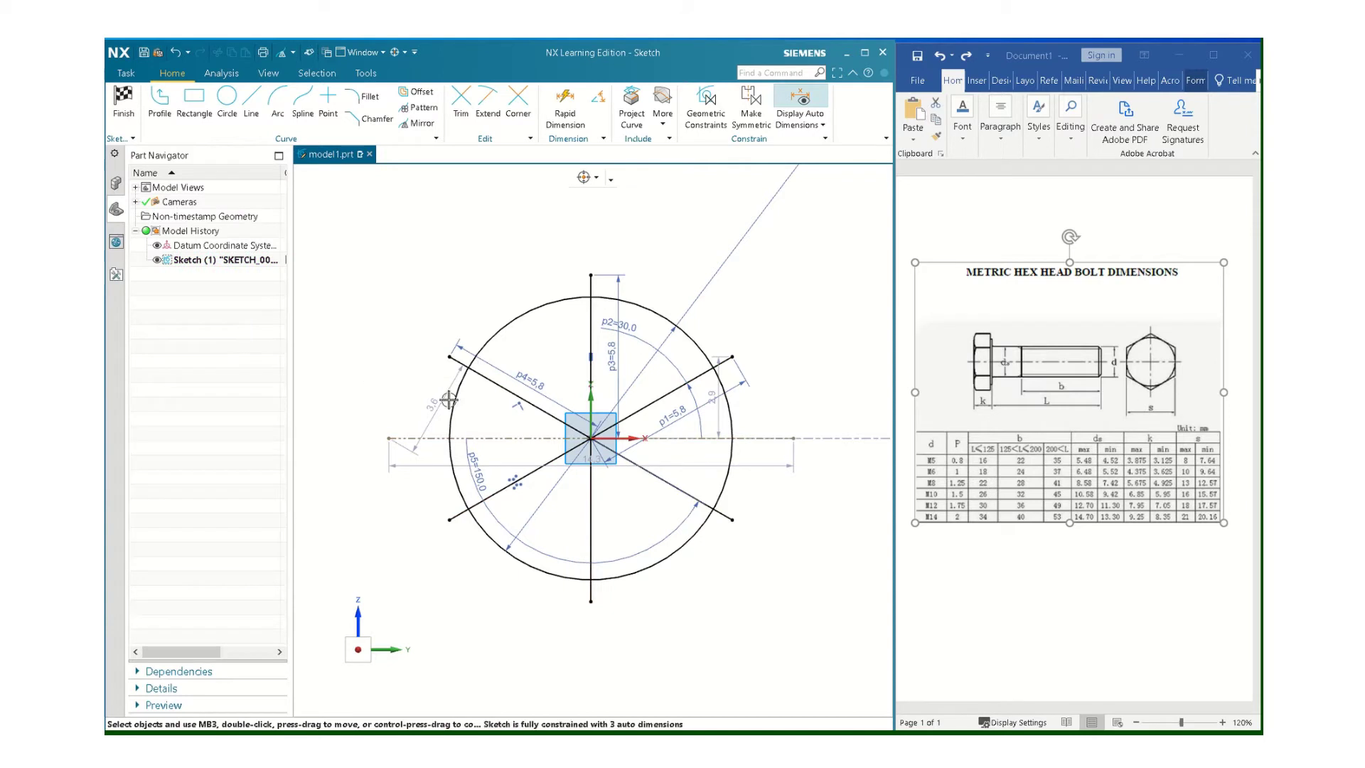
Delete the horizontal centreline from Sketch (1)
click(746, 440)
key(Delete)
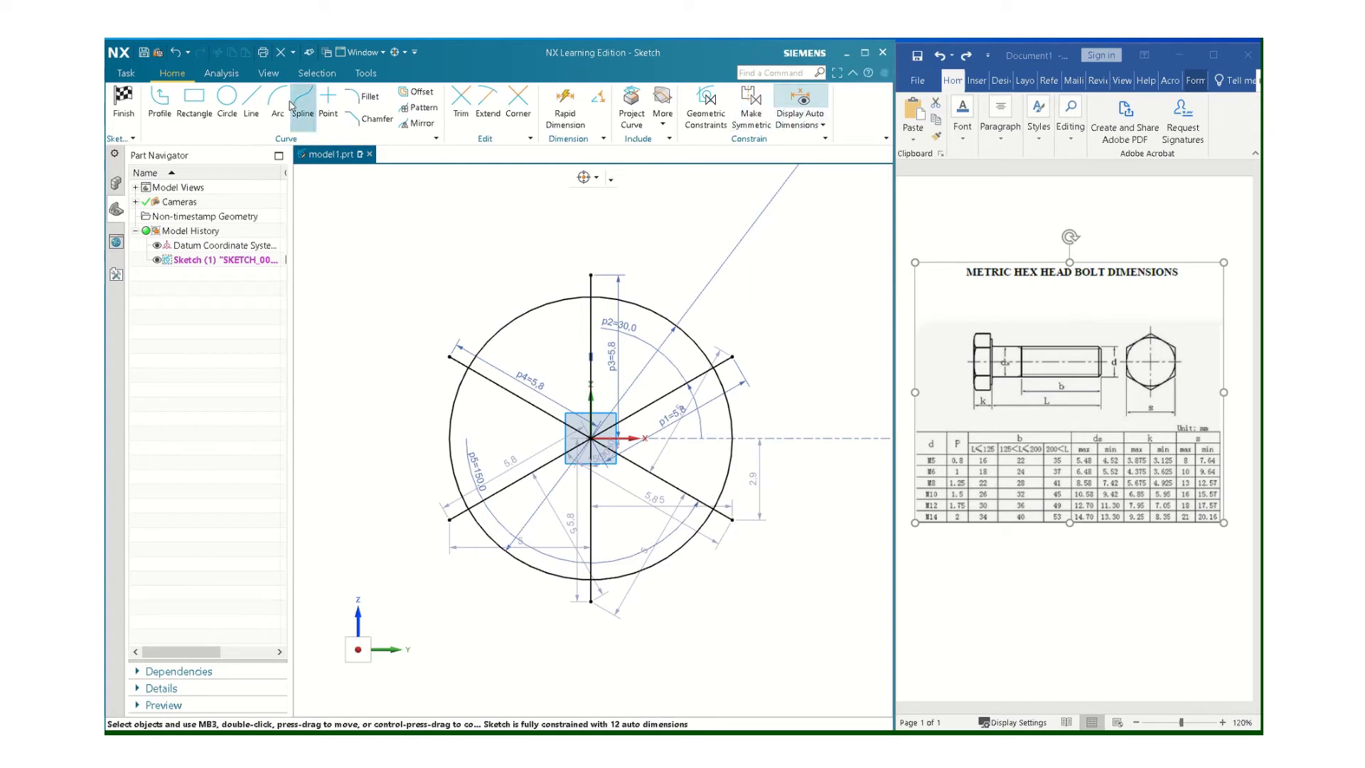
Connect the six spoke endpoints with a closed Profile to form the hexagon
click(160, 99)
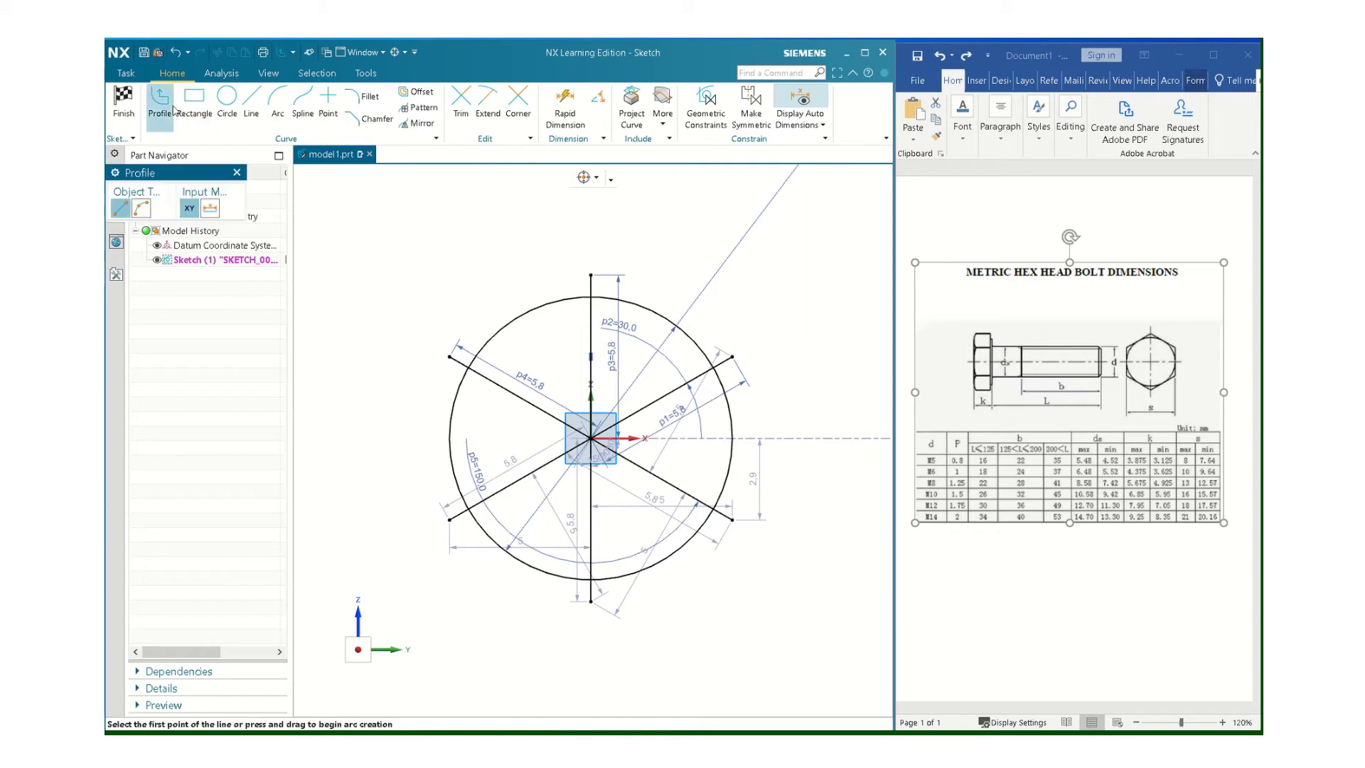
click(449, 519)
click(449, 355)
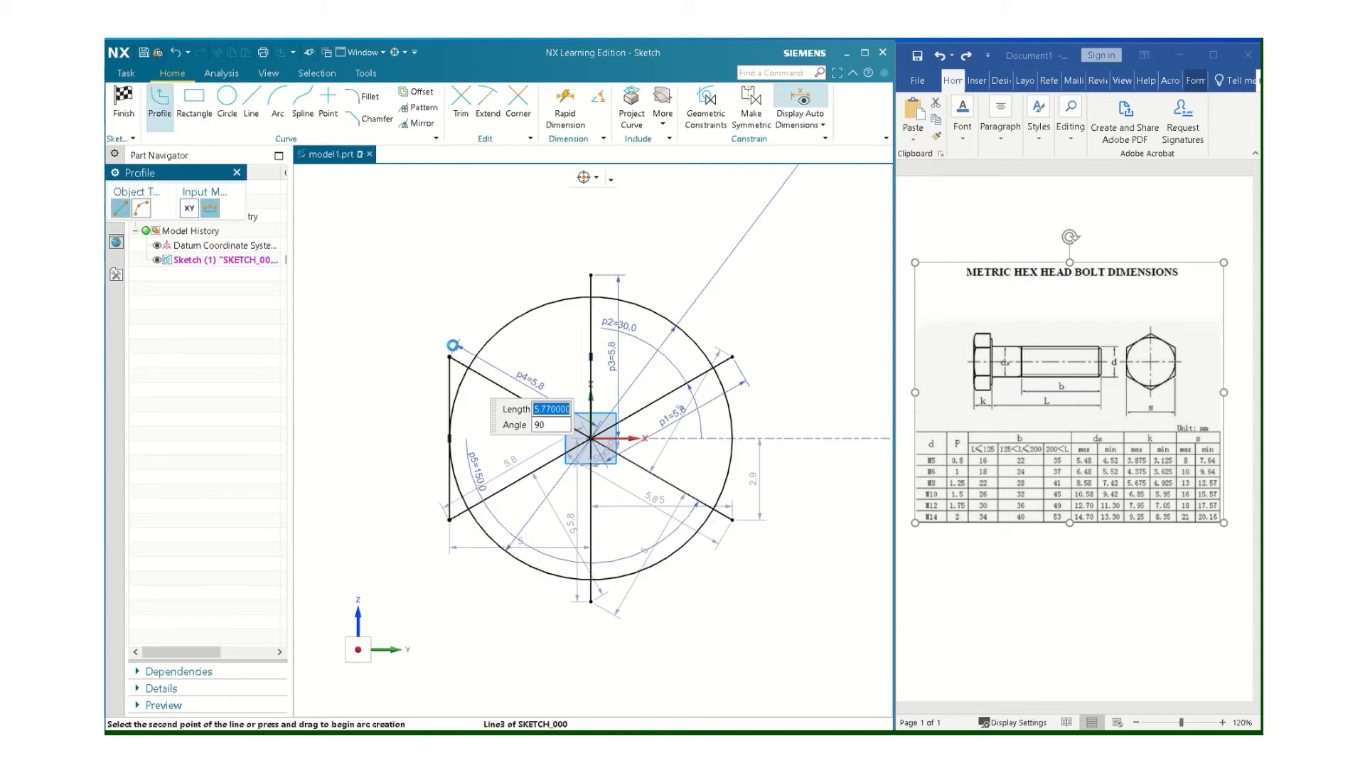
click(590, 275)
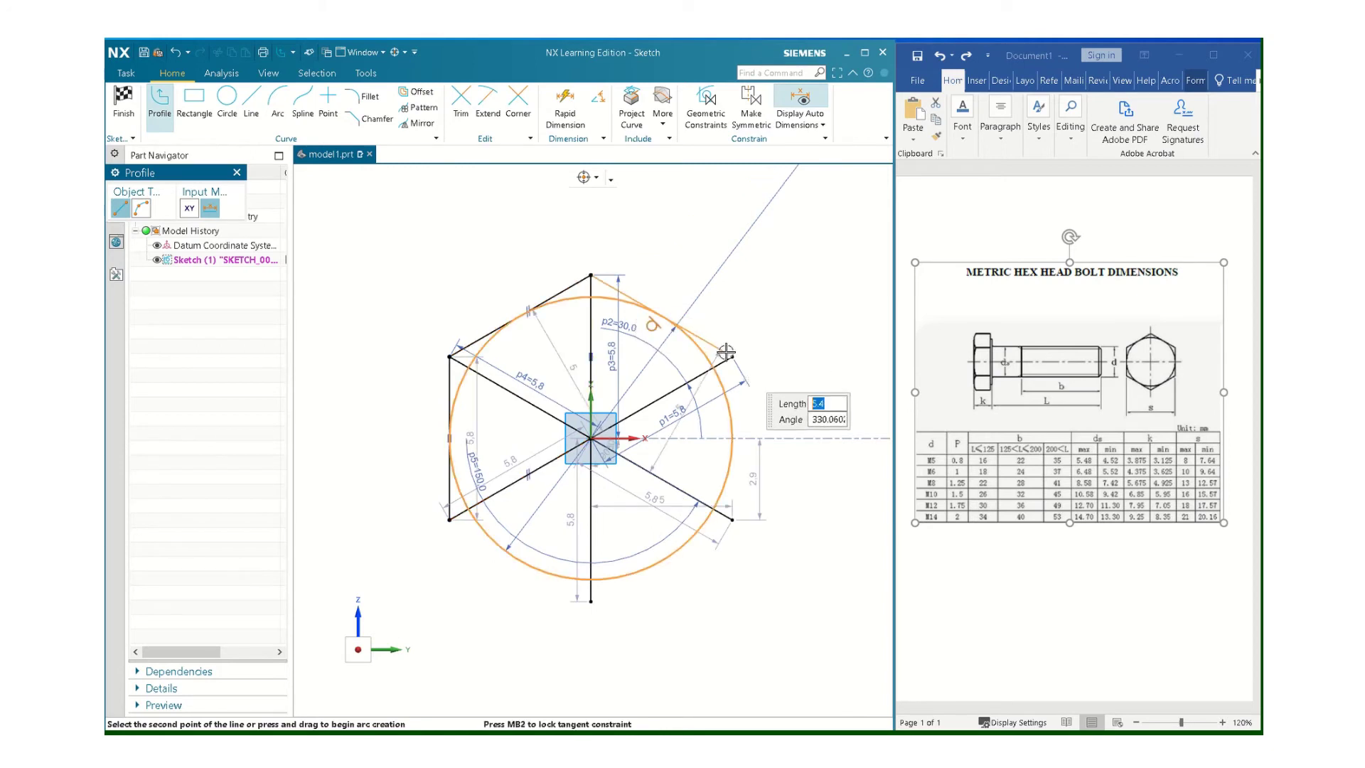
click(732, 356)
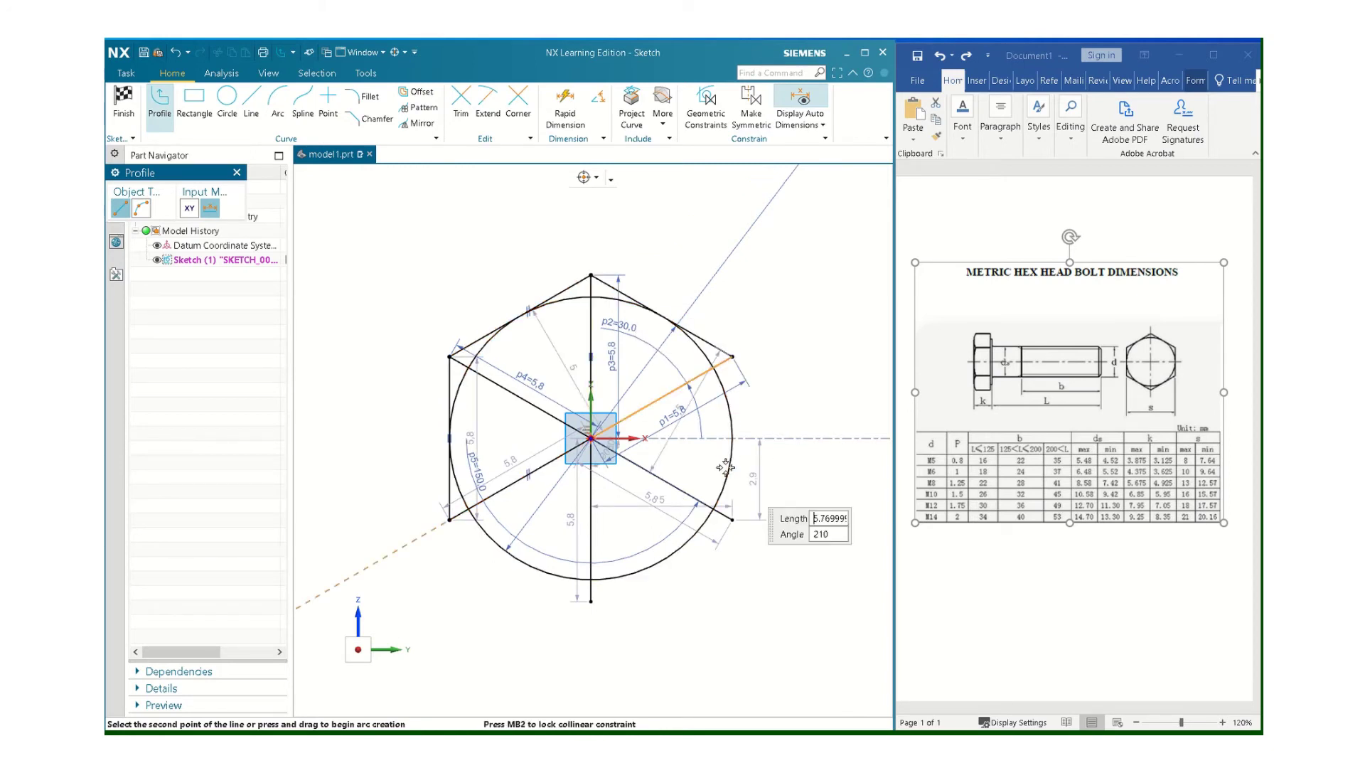
click(732, 519)
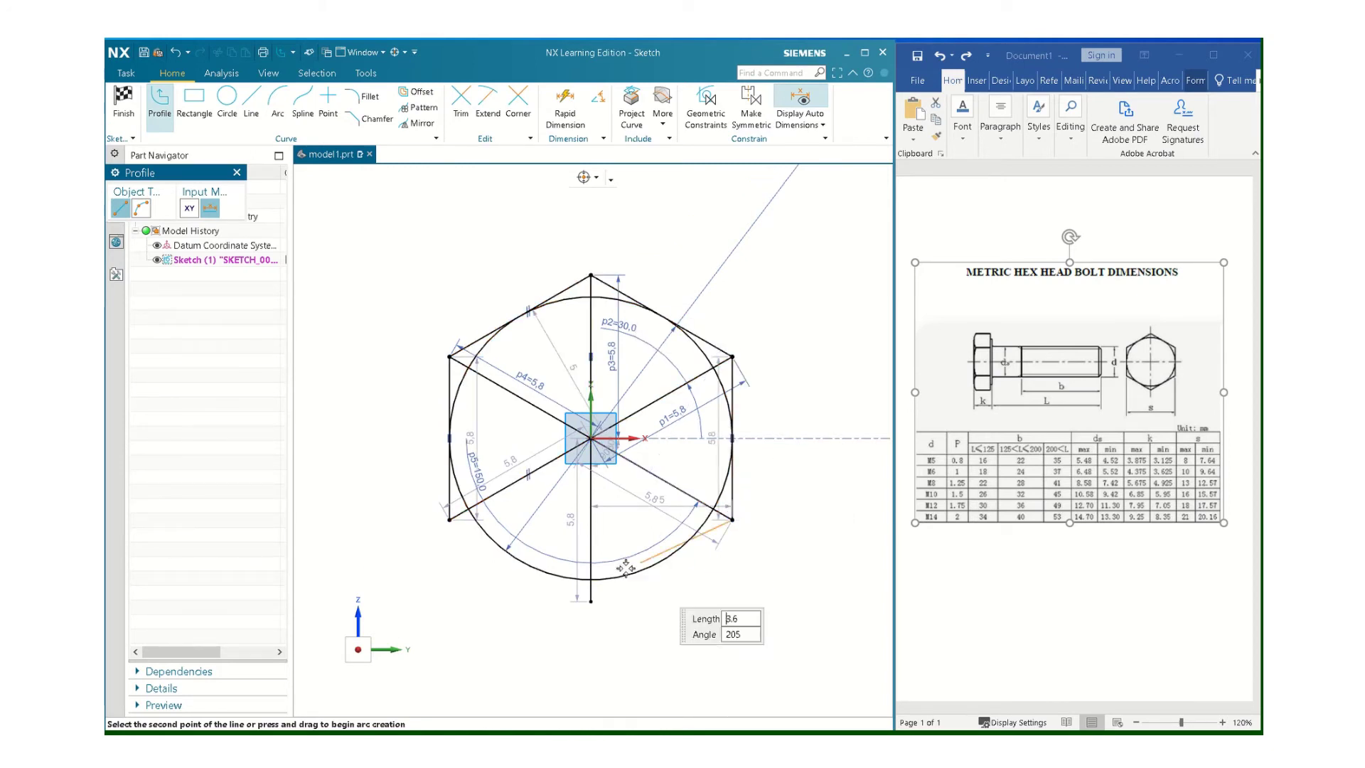
click(591, 600)
click(451, 520)
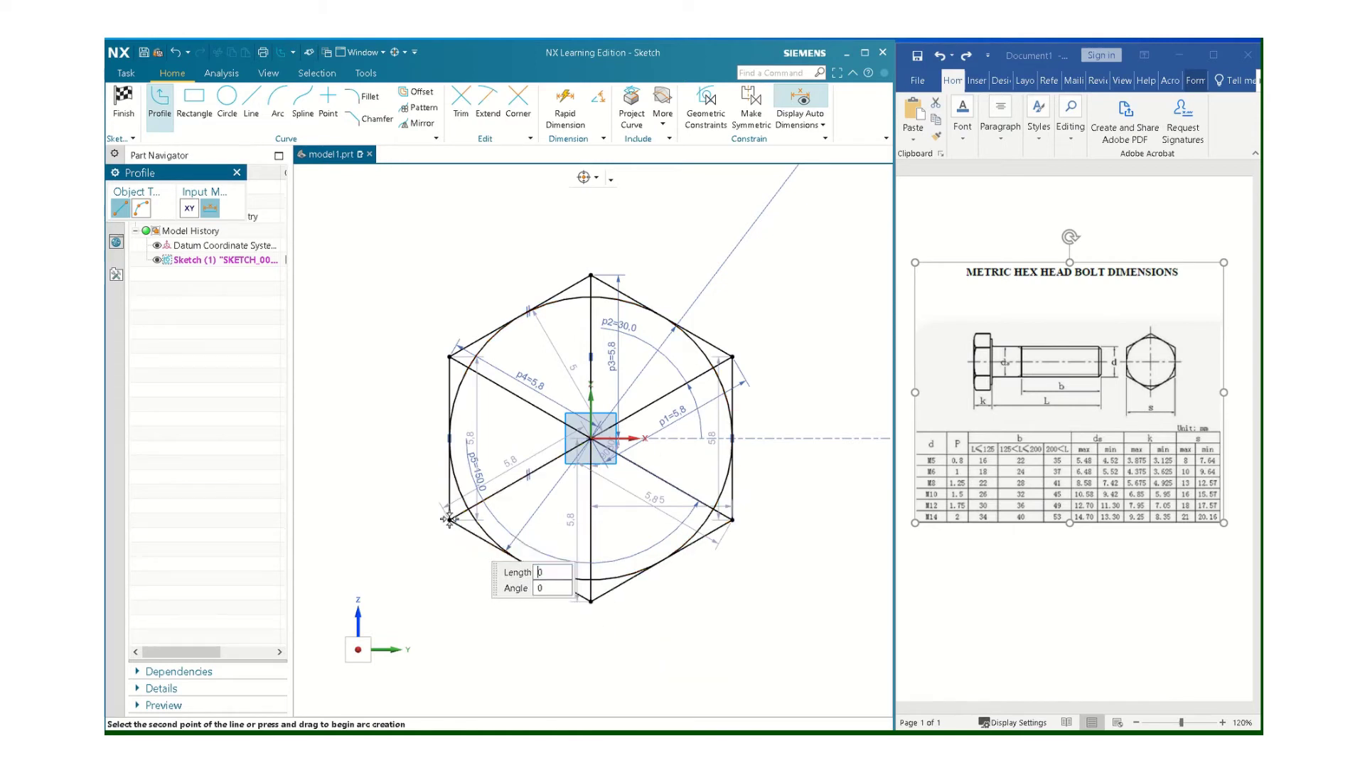
key(Escape)
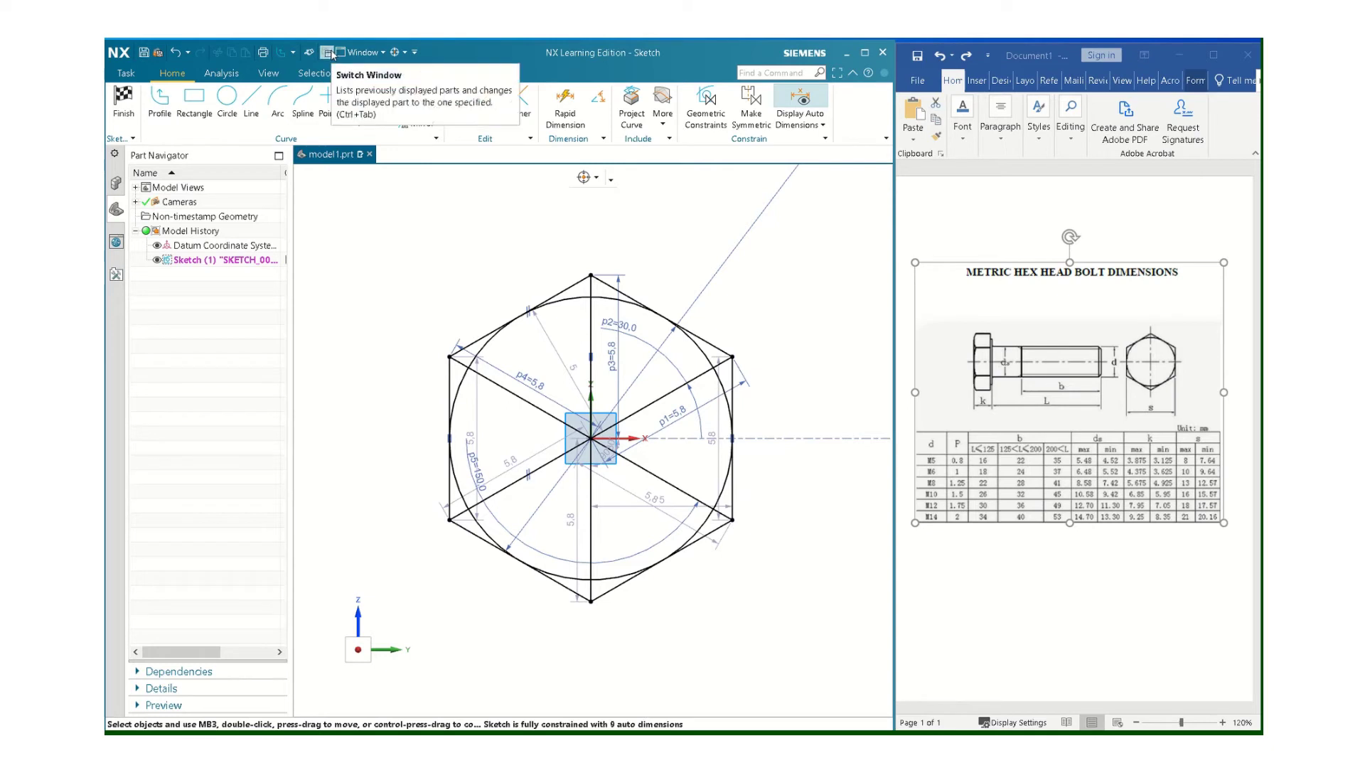
Delete the six radial spokes and the circle, keeping only the hexagon
click(591, 307)
key(Delete)
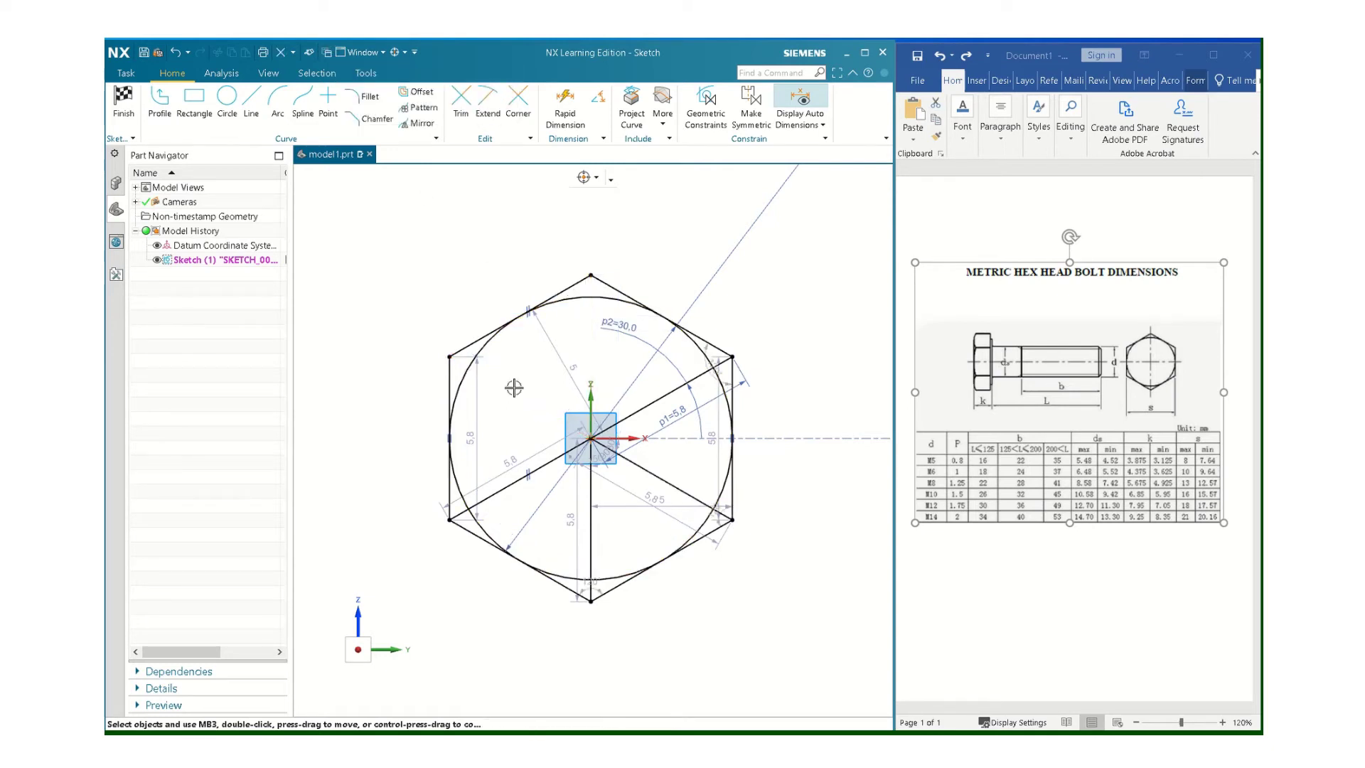
key(Delete)
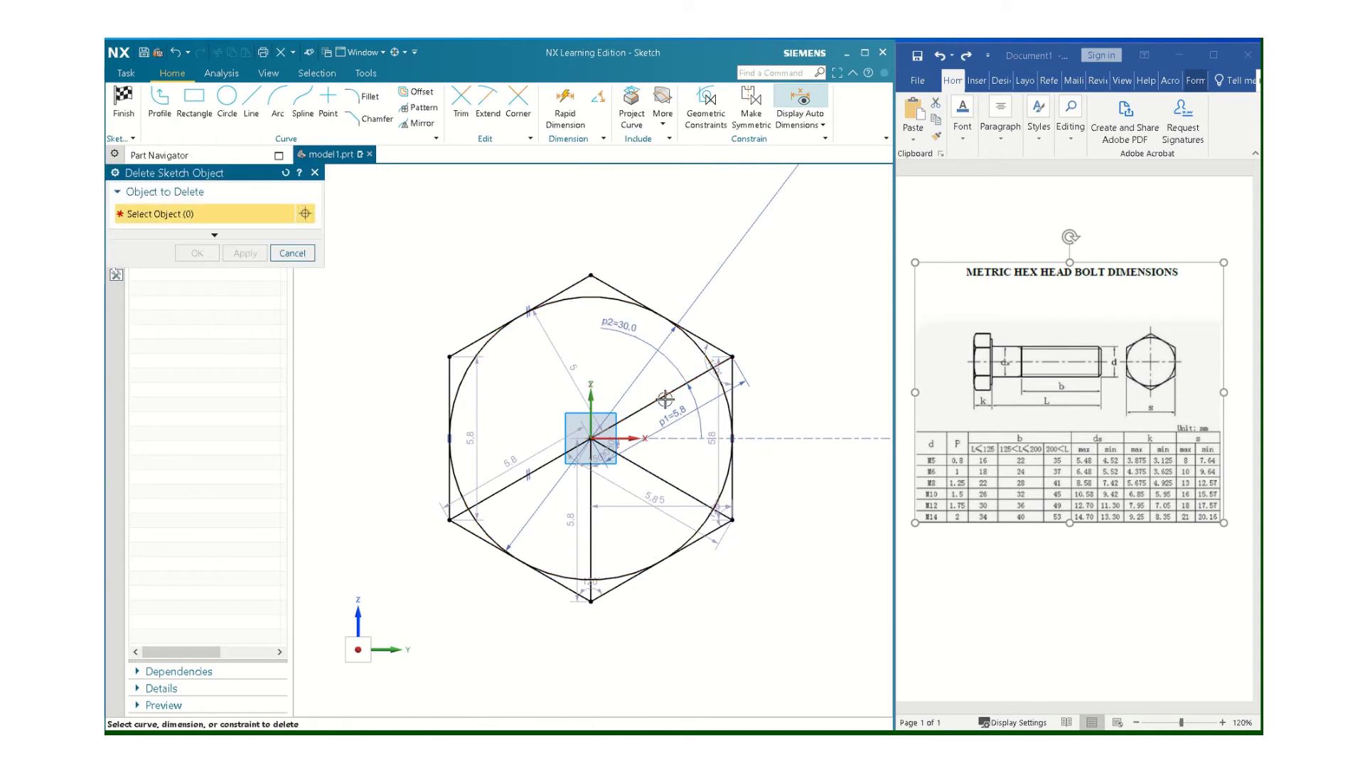
click(664, 398)
click(640, 466)
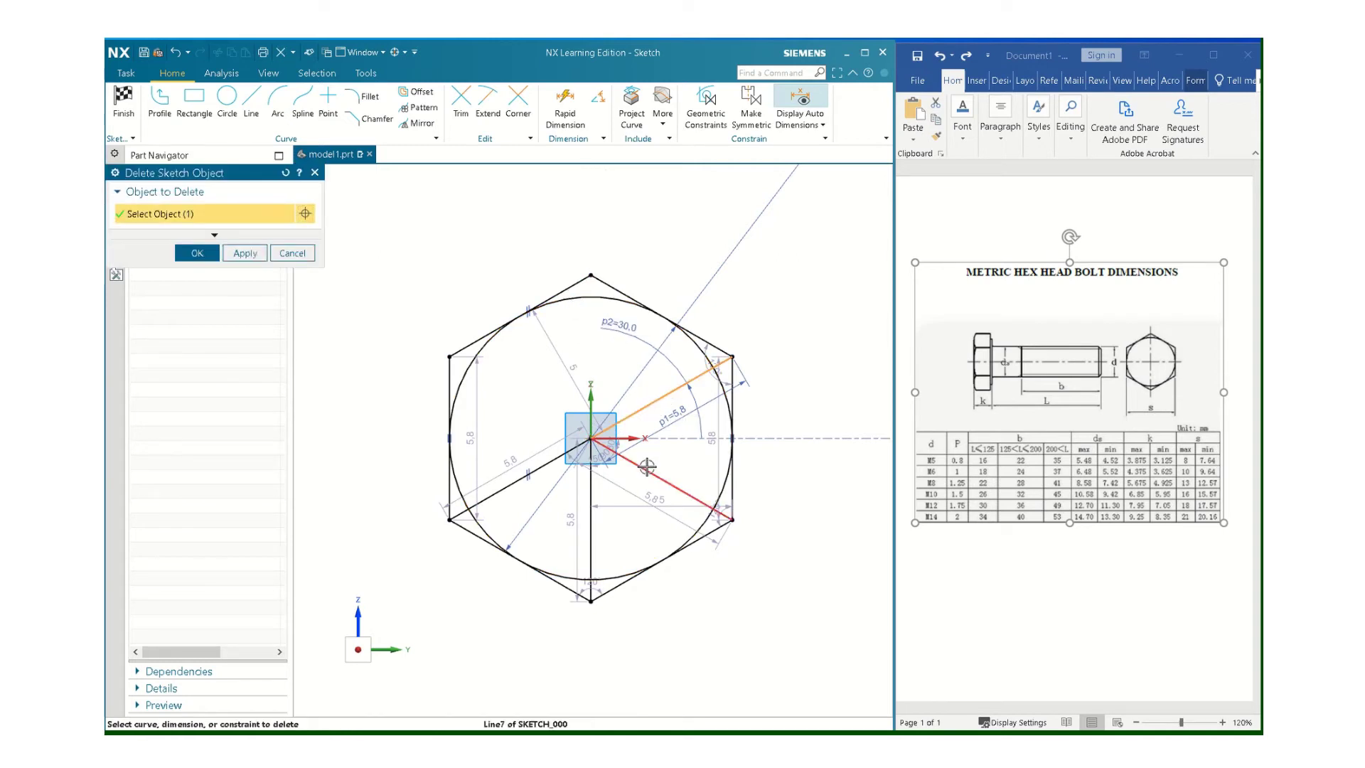
click(596, 486)
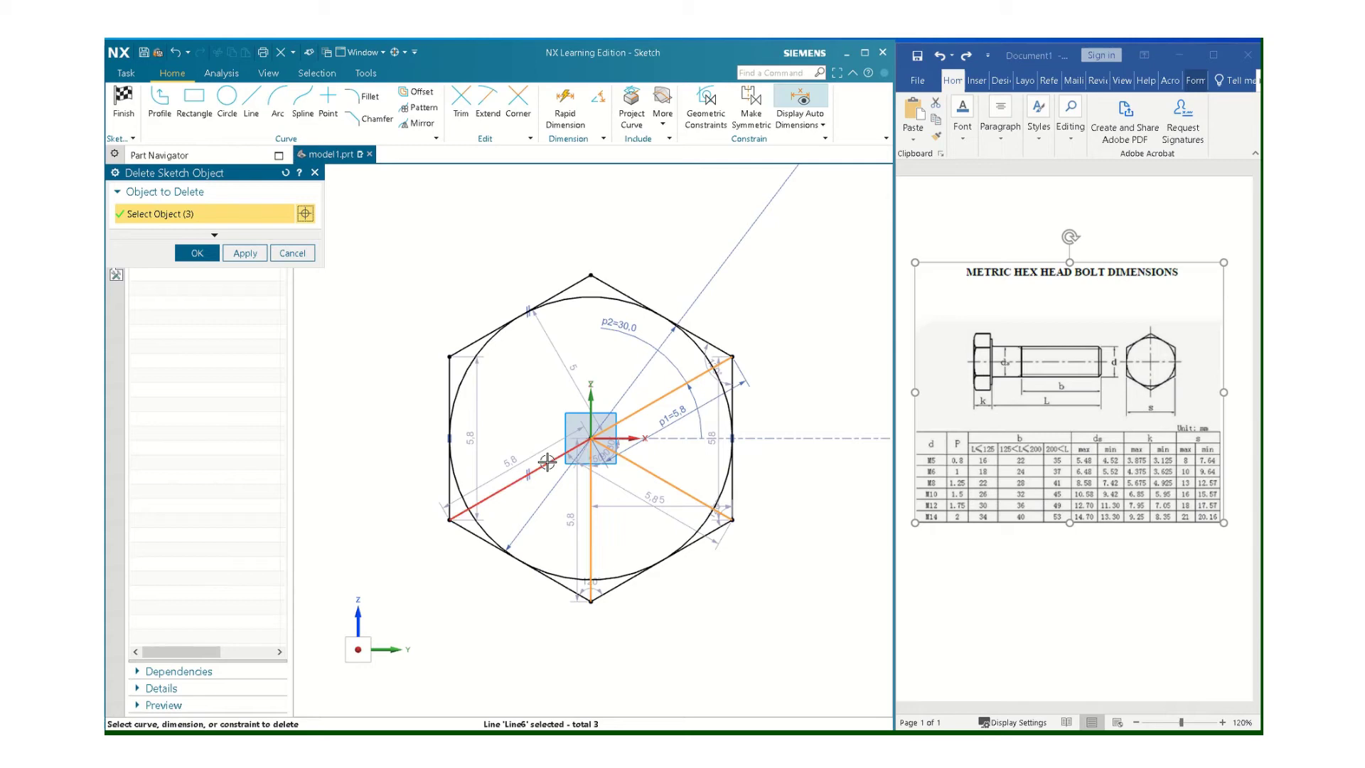
click(546, 462)
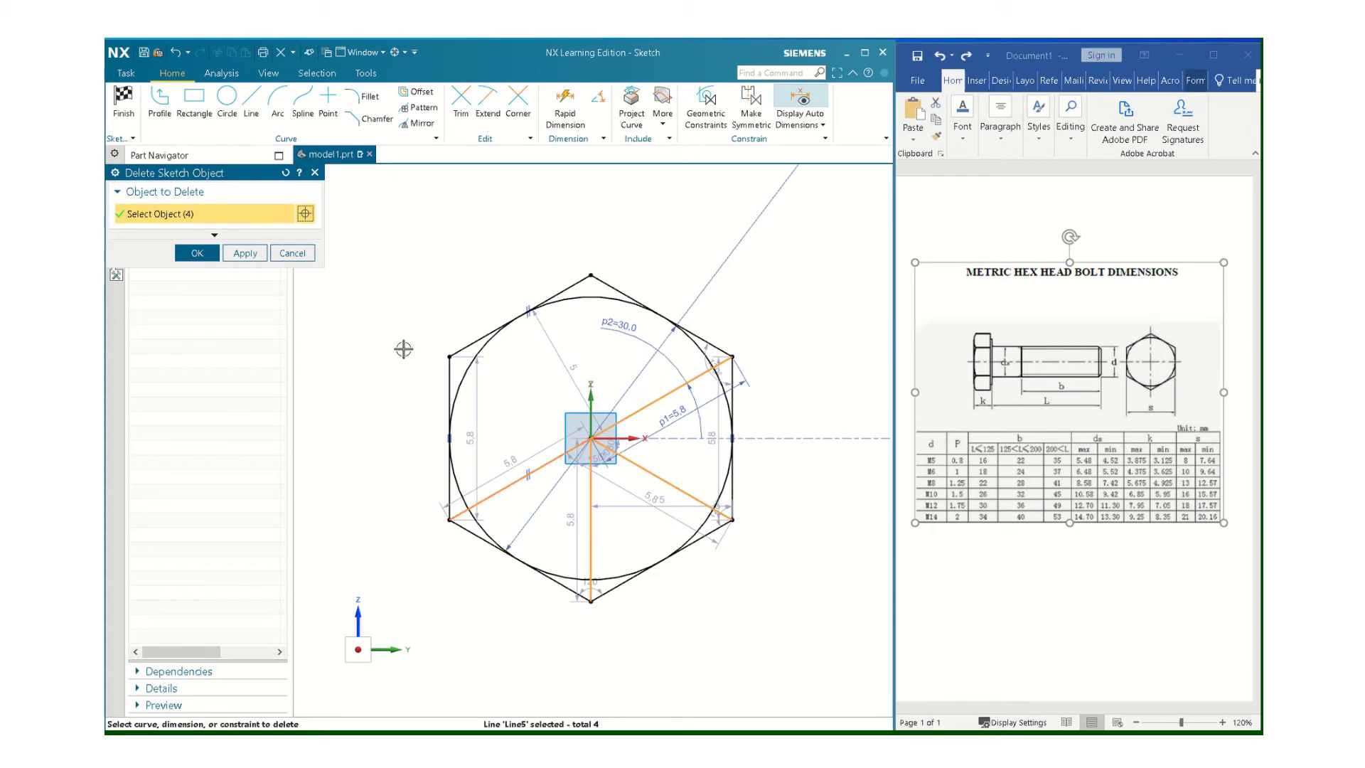
click(183, 253)
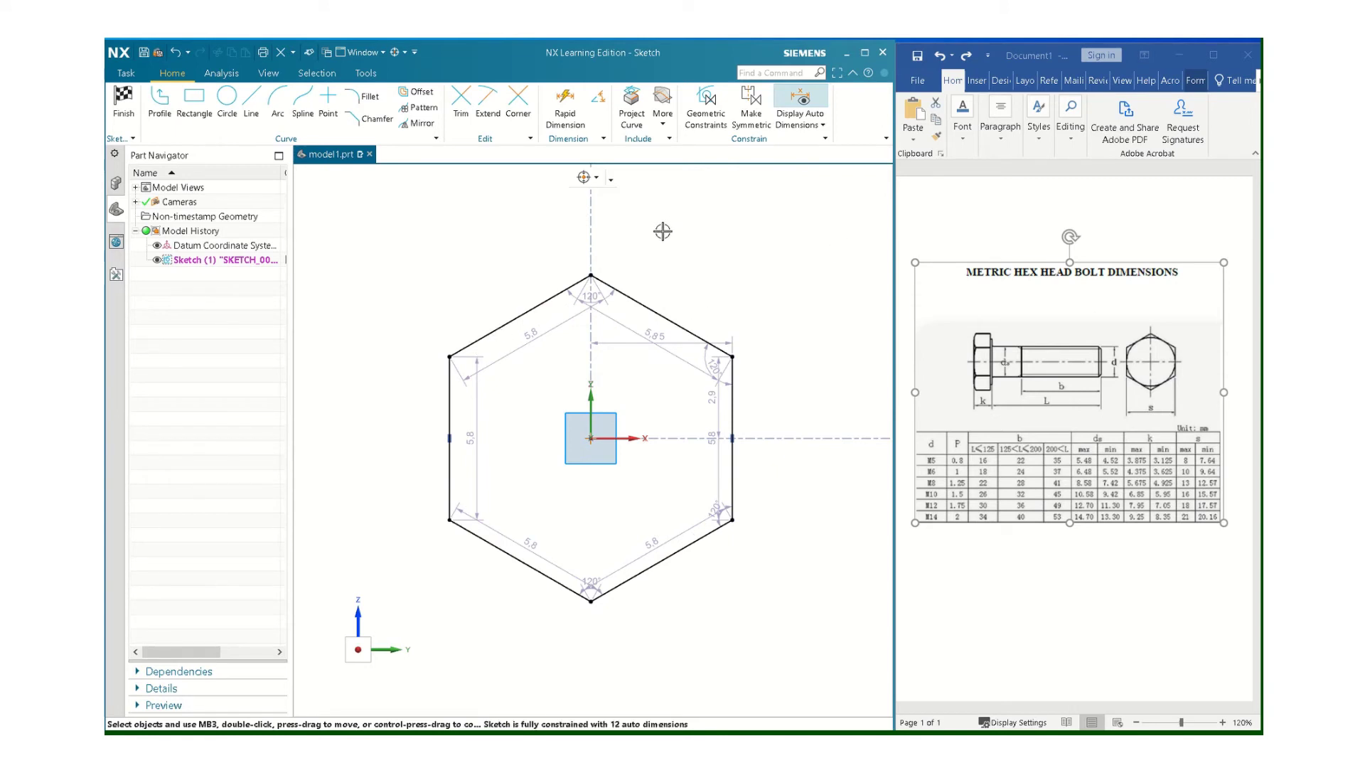
Finish the hexagon sketch and extrude it 5 mm into a solid hex prism
click(864, 52)
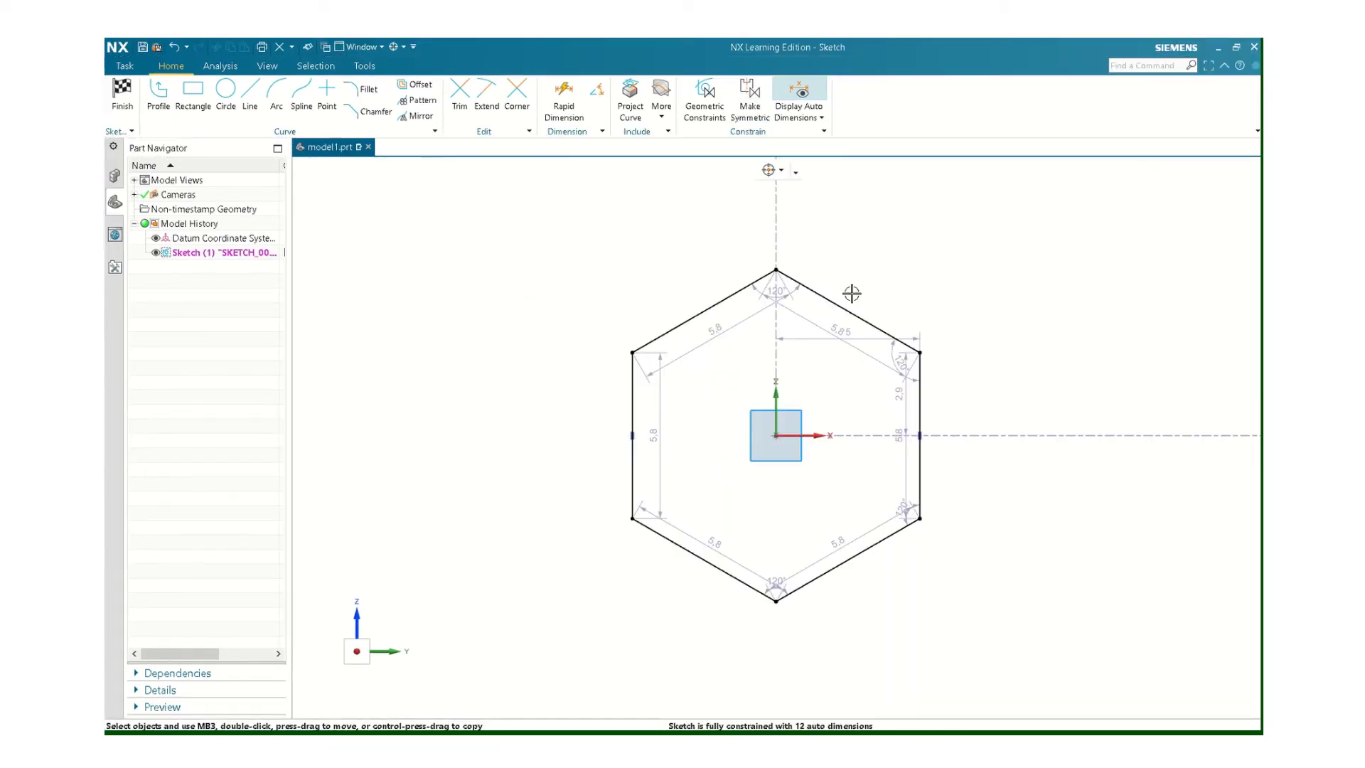
mouse_move(851, 294)
middle_down()
mouse_move(814, 313)
mouse_move(745, 305)
middle_up()
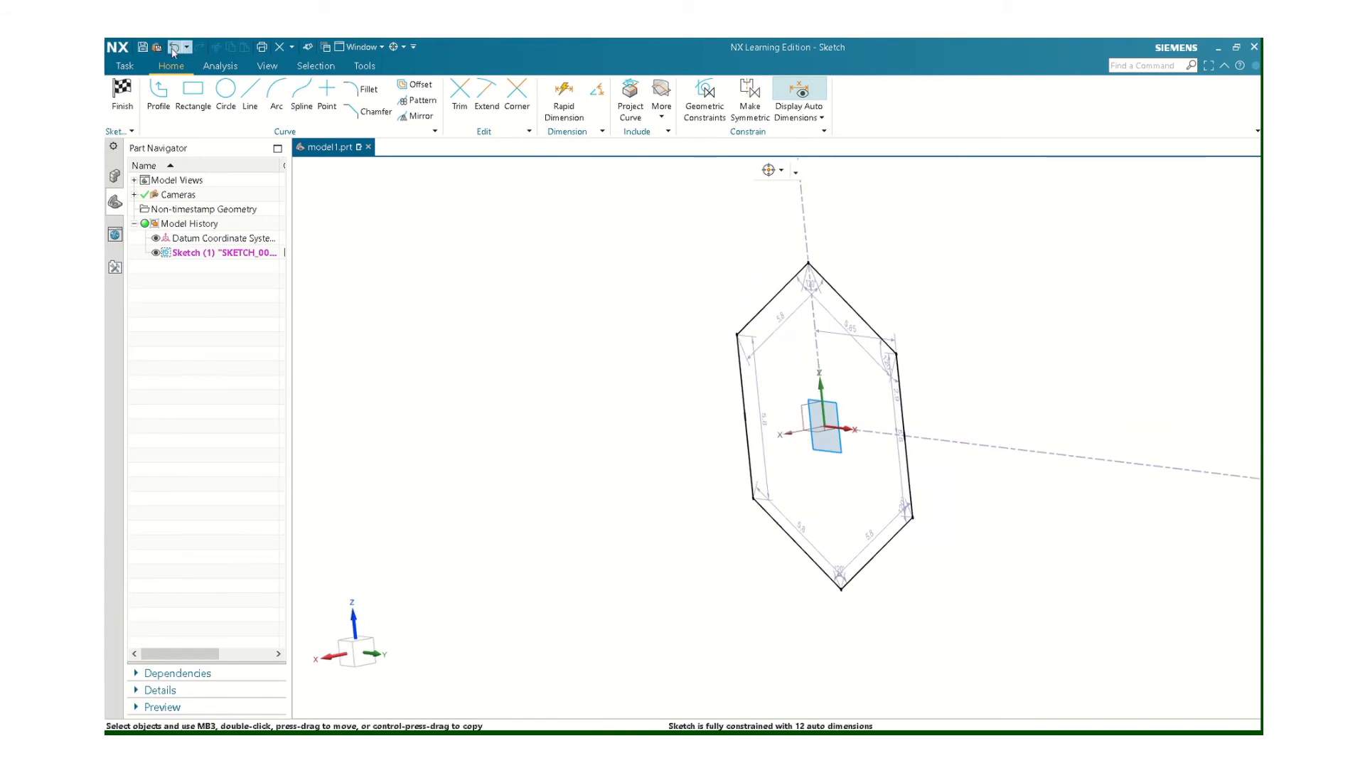
click(125, 91)
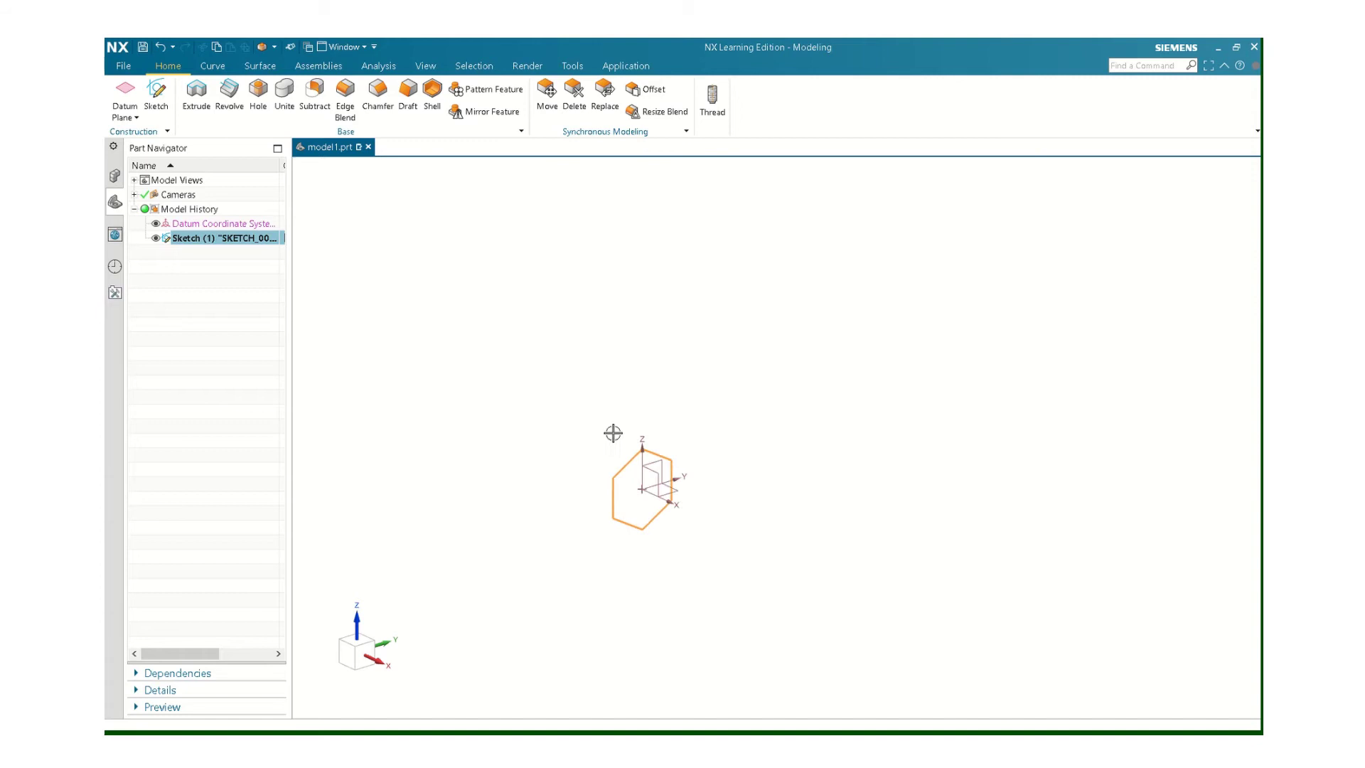
scroll(669, 438, up, 2)
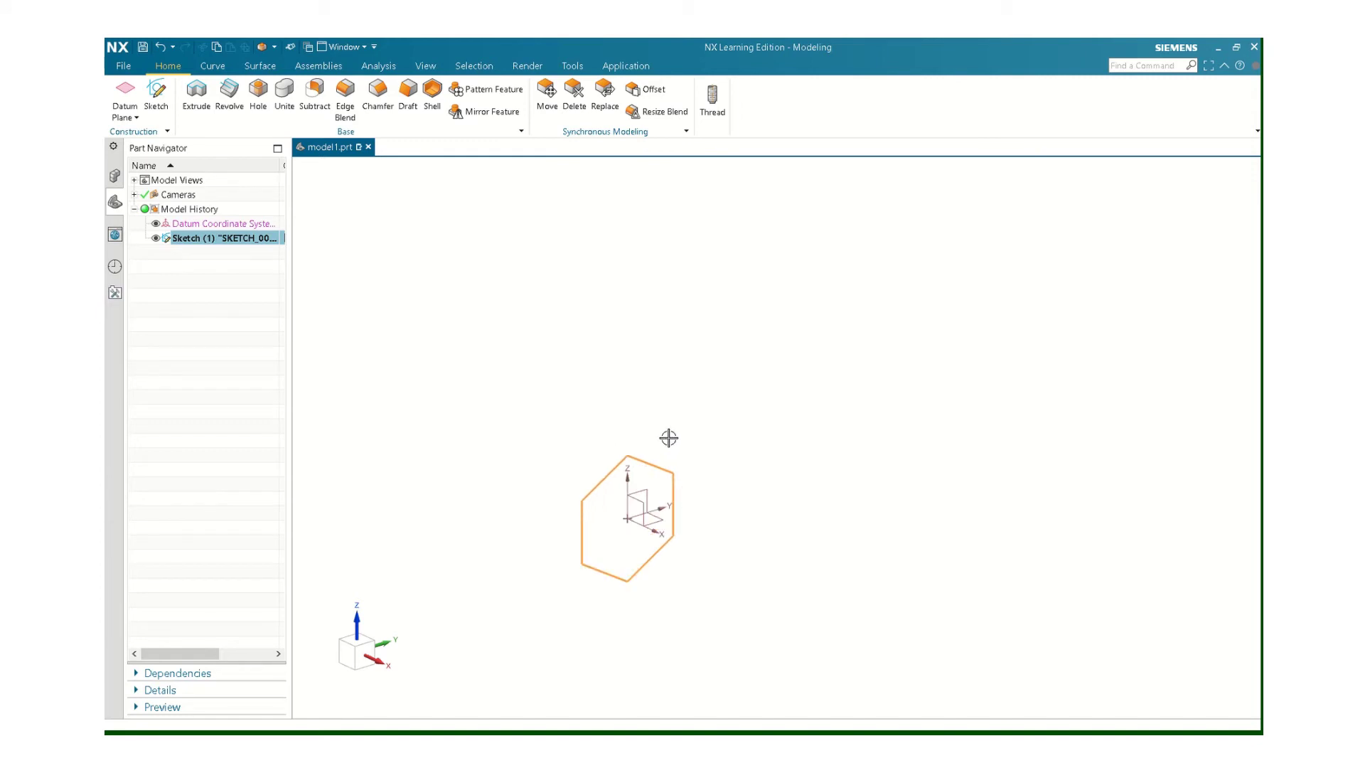
click(196, 92)
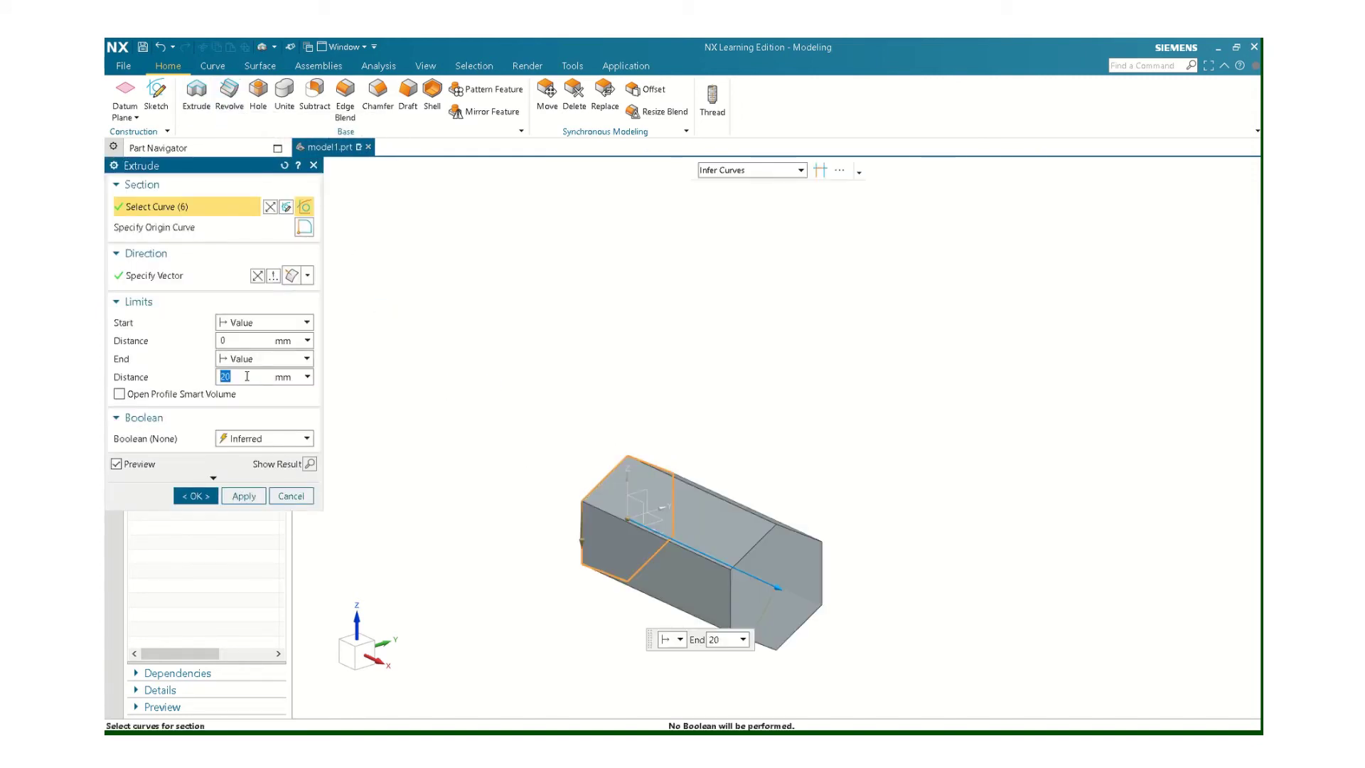
text(5)
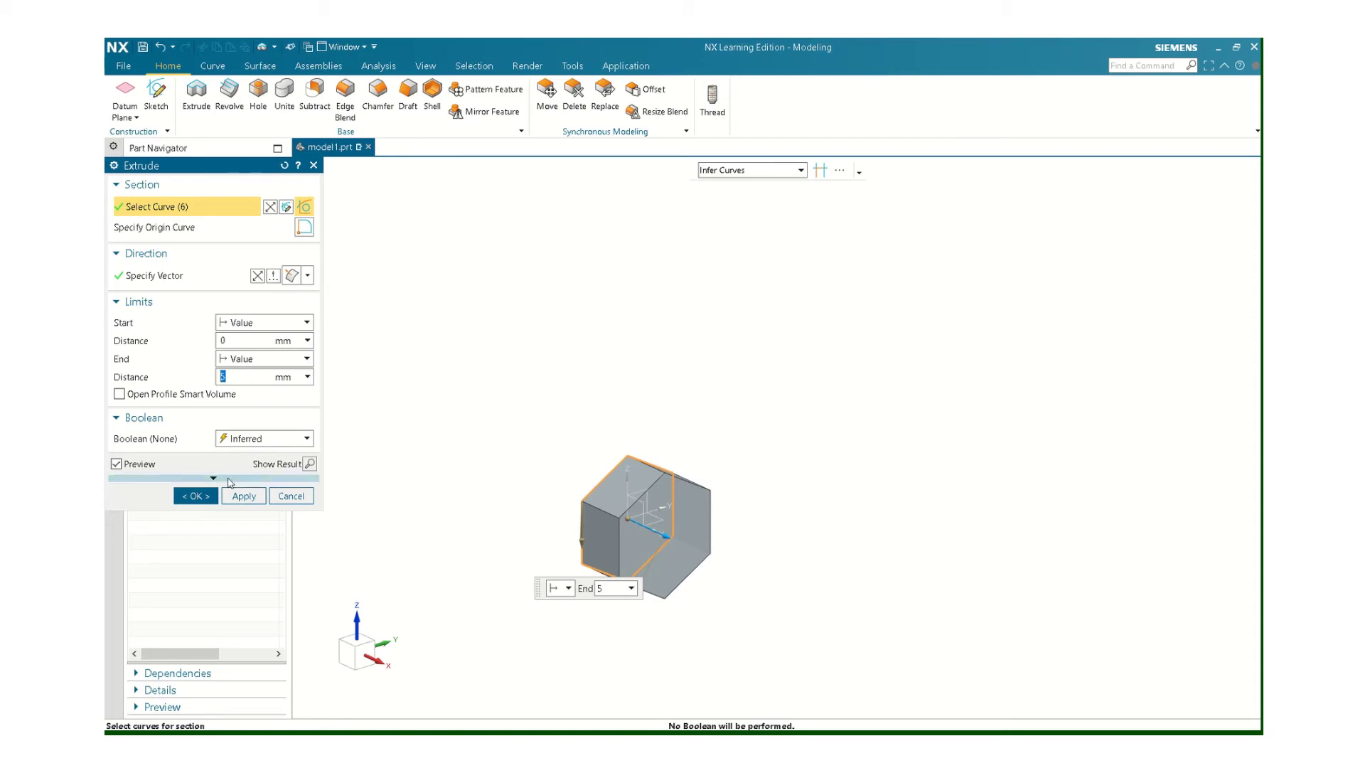
click(195, 496)
middle_drag(725, 575, 736, 557)
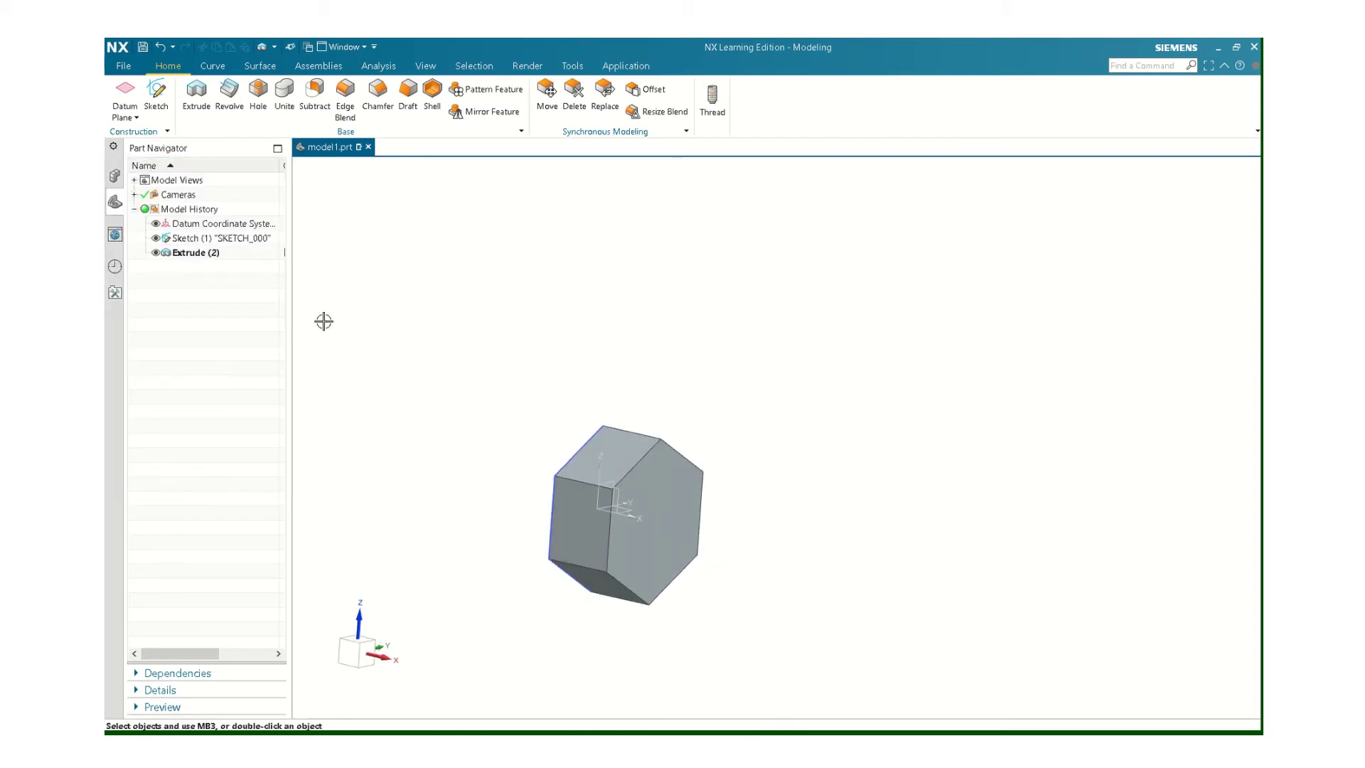
Hide Sketch (1) and start a new sketch on the prism's end face
right_click(211, 242)
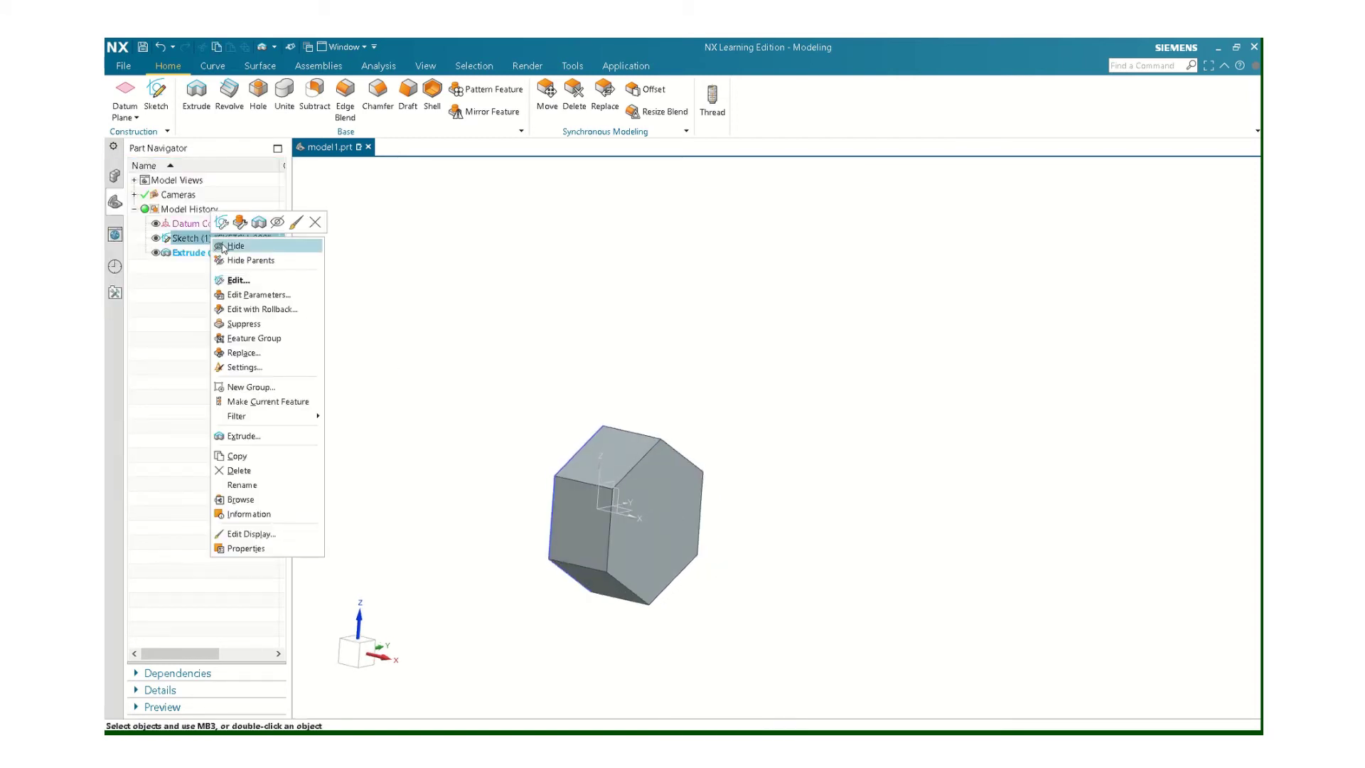
click(235, 246)
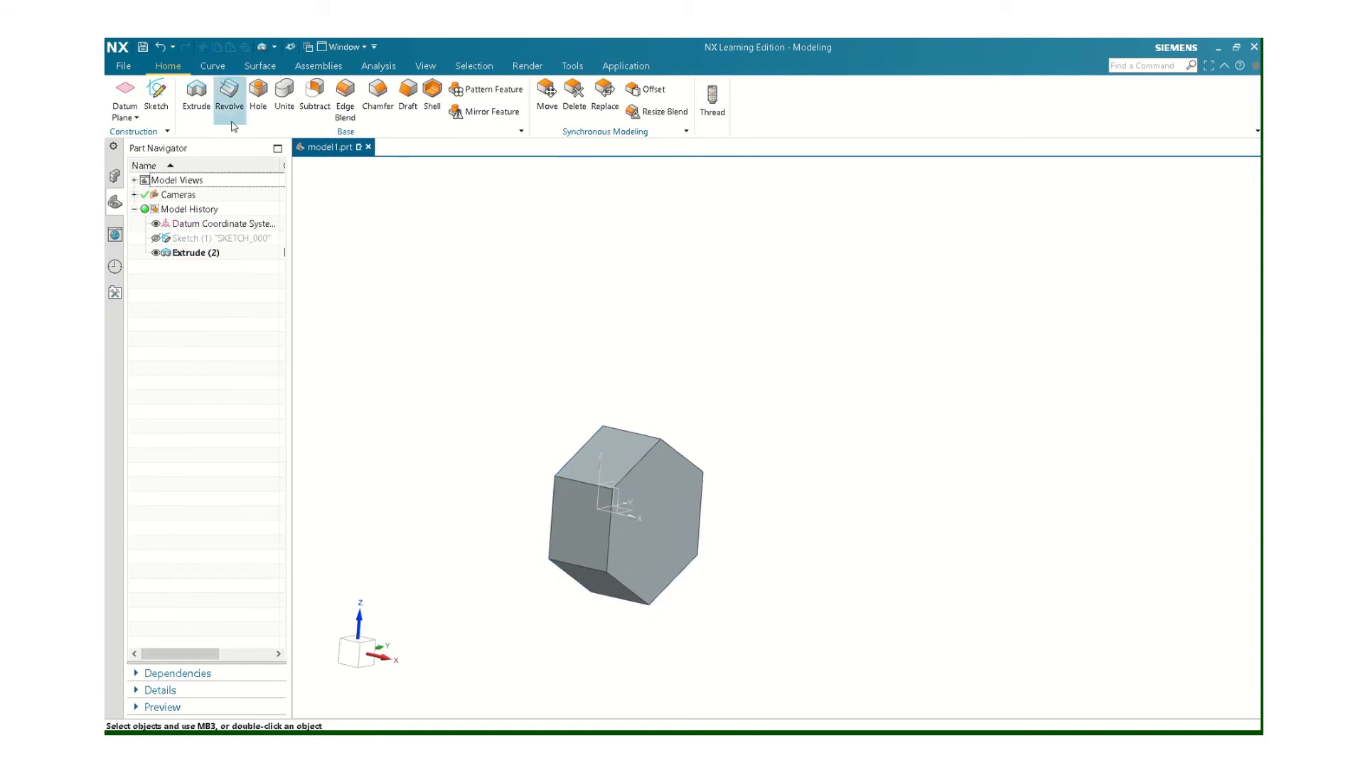
click(155, 94)
click(671, 488)
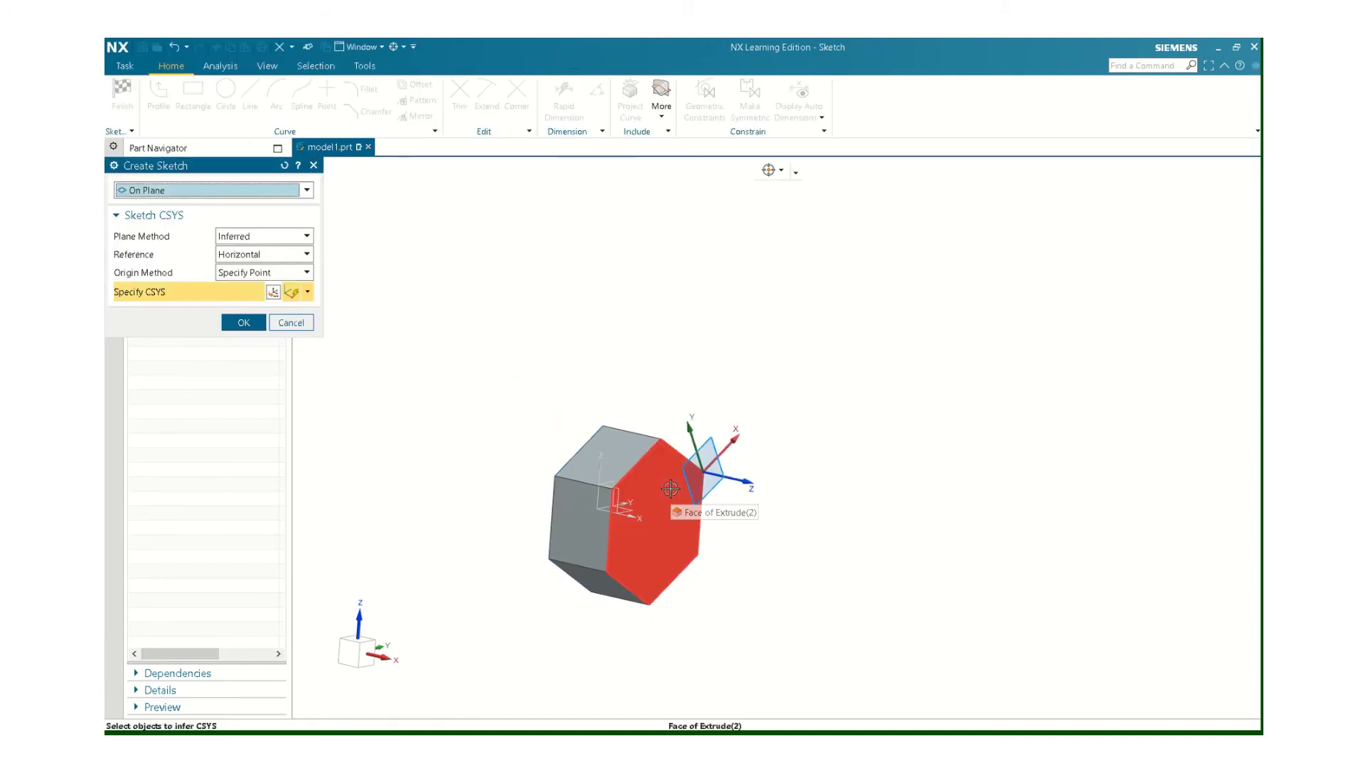
click(243, 322)
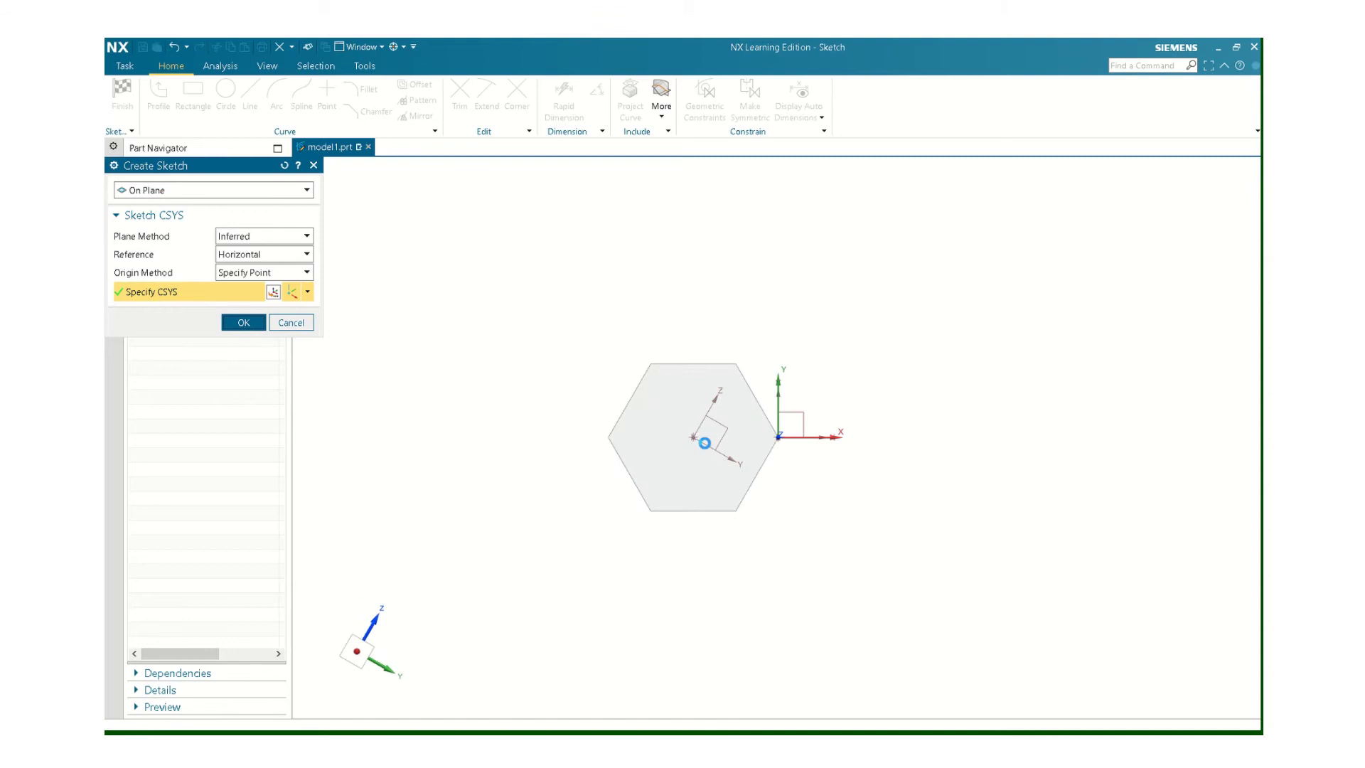
Draw a 6 mm diameter circle at the sketch origin and finish the sketch
key(o)
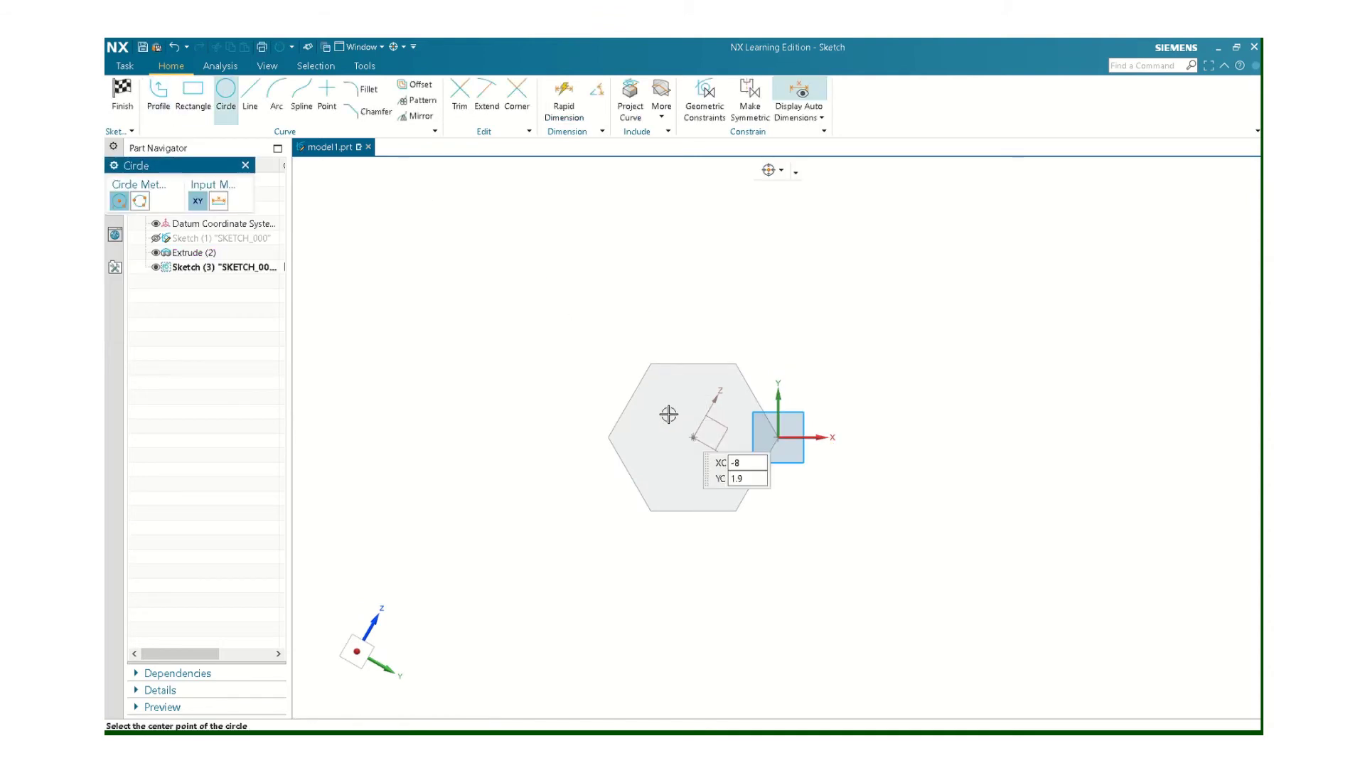
click(693, 435)
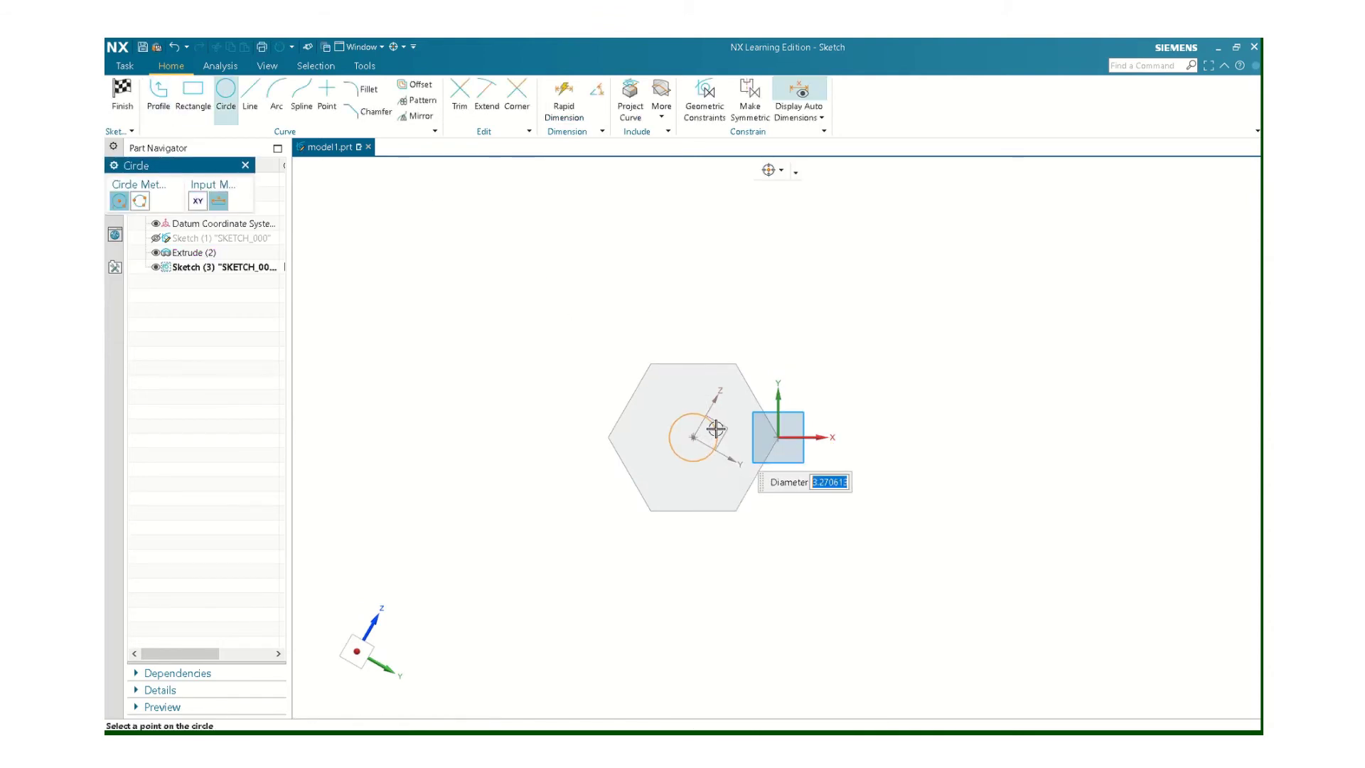
text(63623)
key(Return)
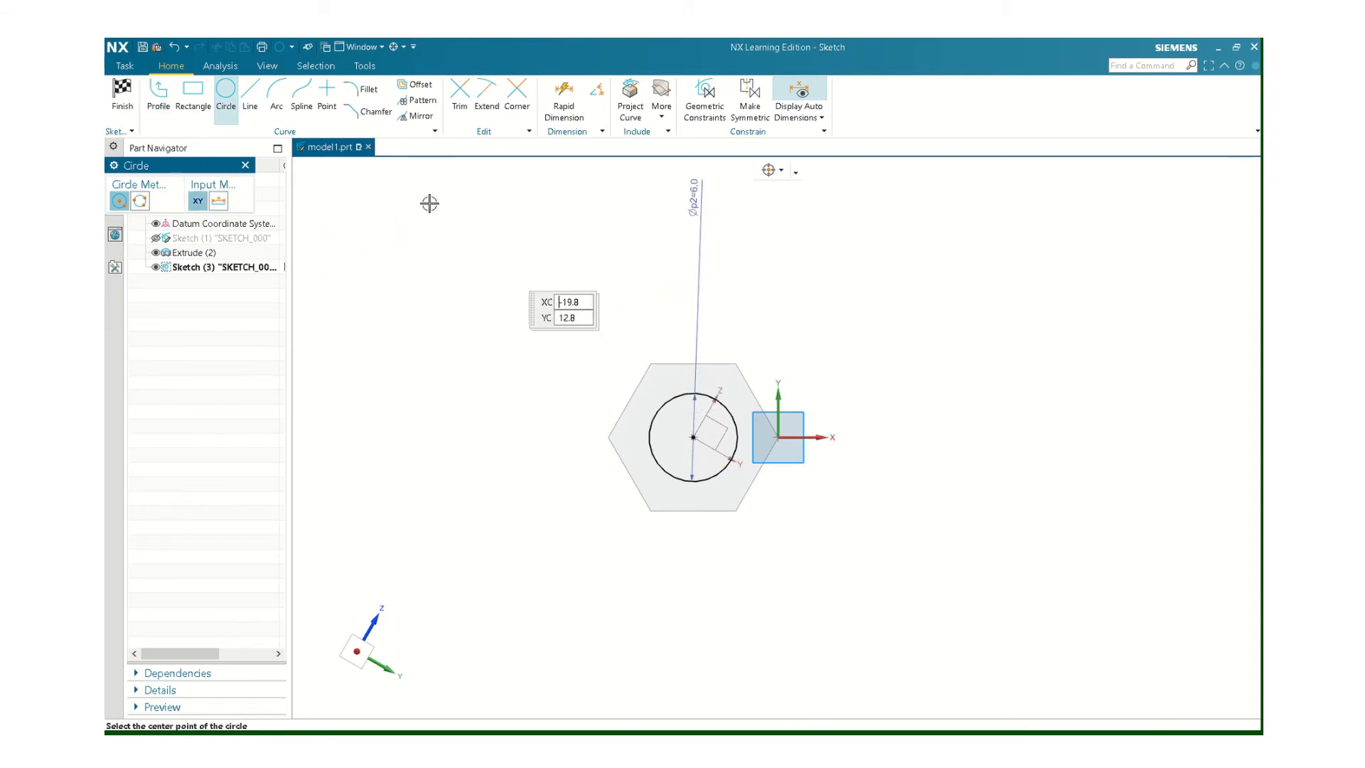
click(123, 98)
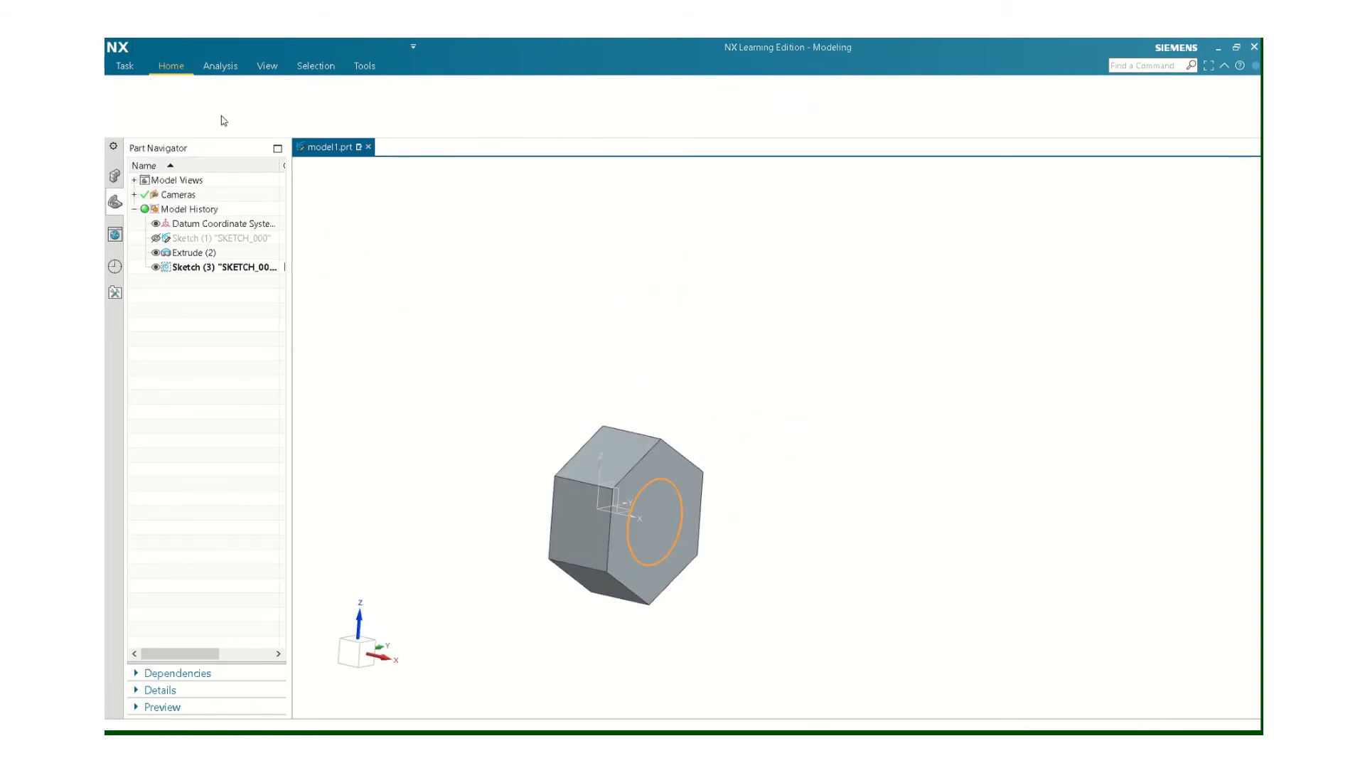
Extrude the 6 mm circle 15 mm into a shank united with the hex head
click(196, 92)
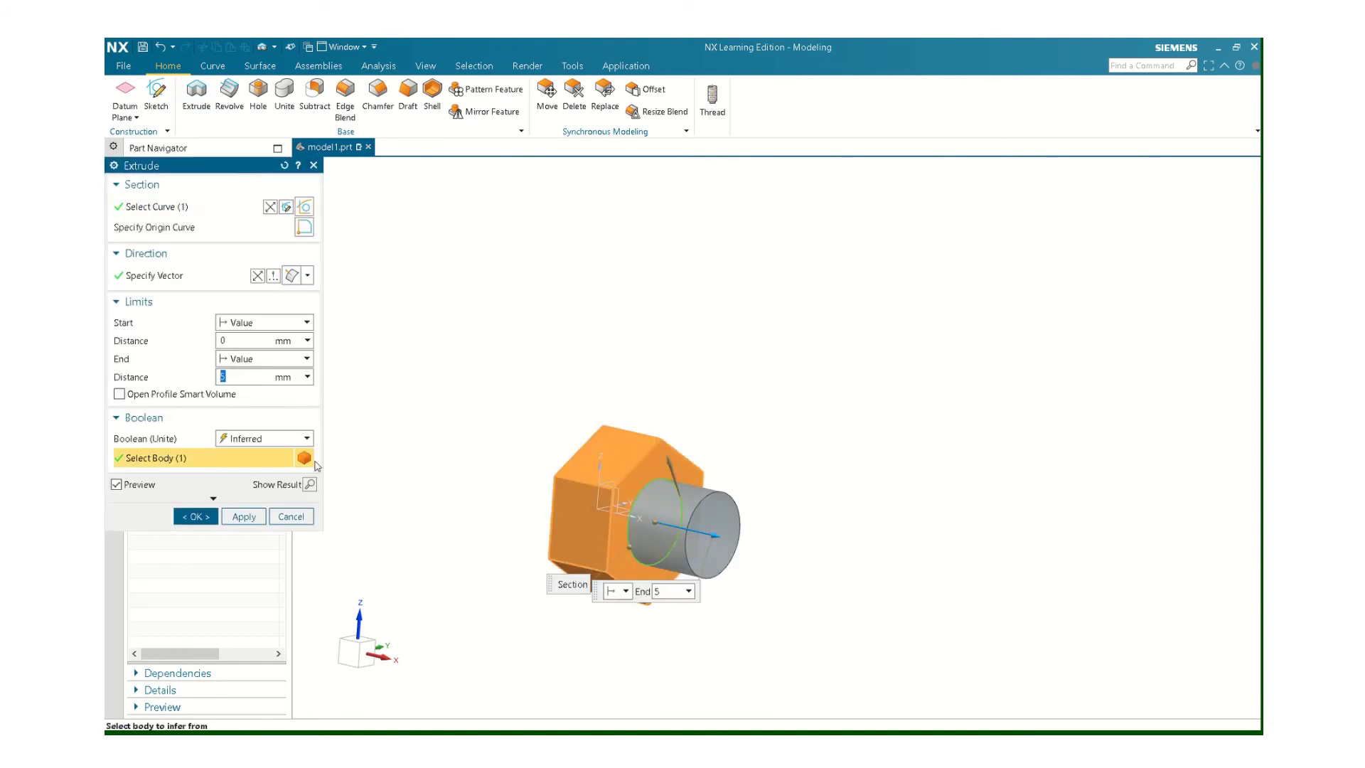
key(Return)
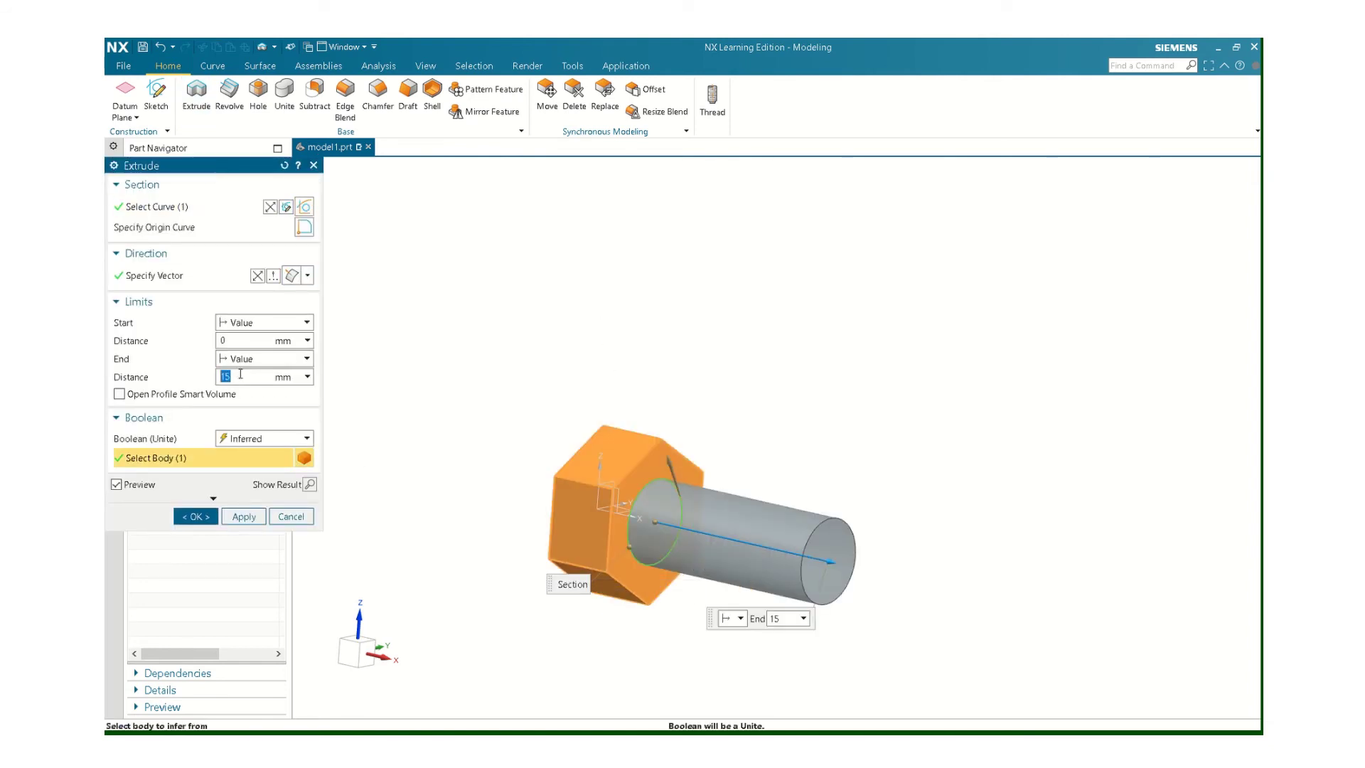
key(Return)
Hide Sketch (3), the shank's circle sketch
scroll(650, 589, up, 1)
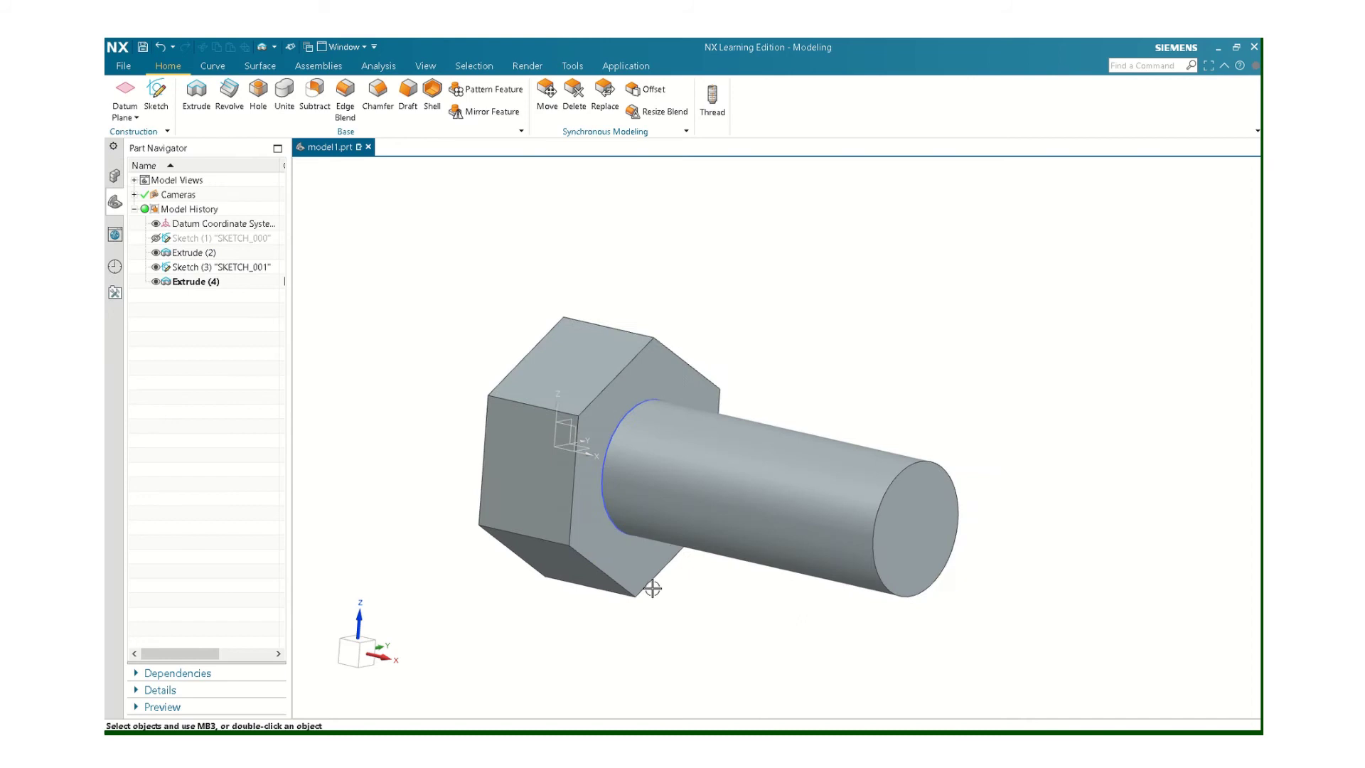
right_click(204, 269)
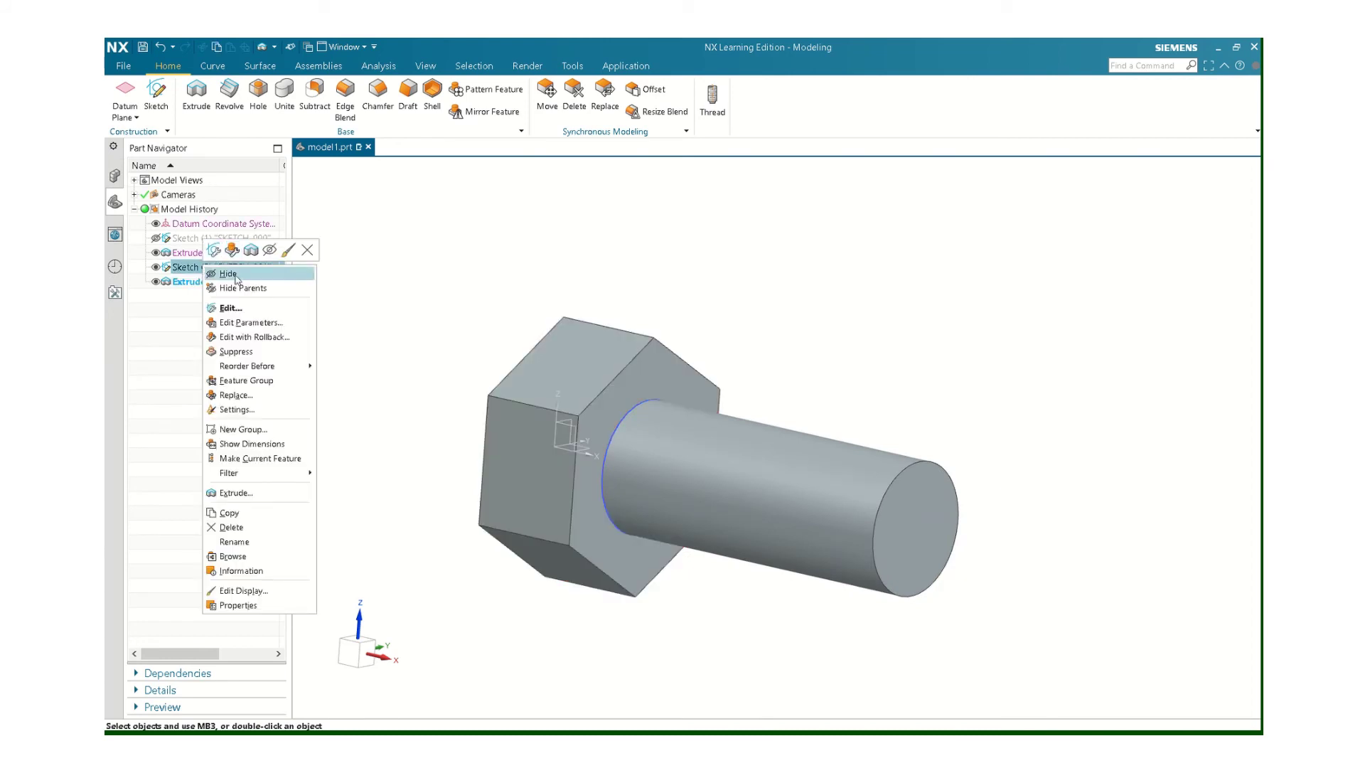
click(237, 279)
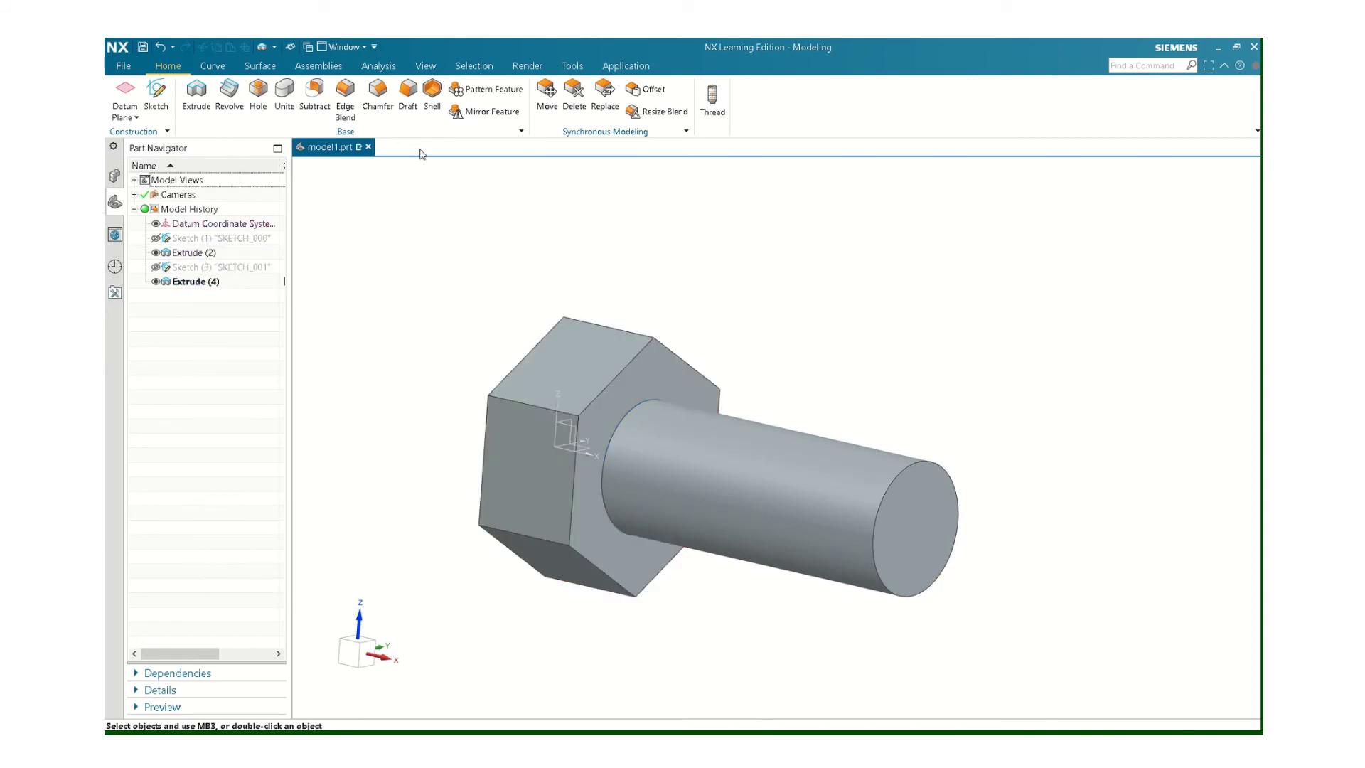
Add a 0.5 mm symmetric chamfer to the shank's free end edge
click(378, 95)
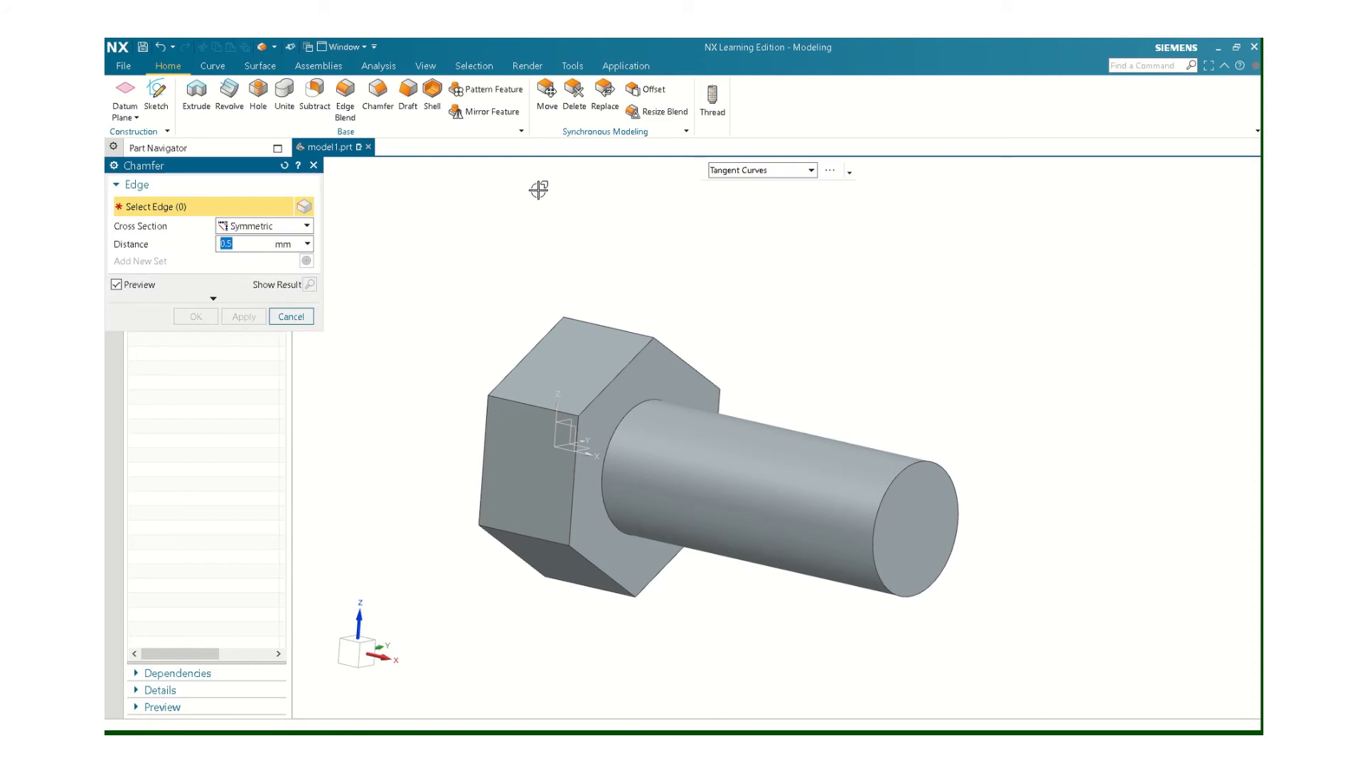
click(923, 463)
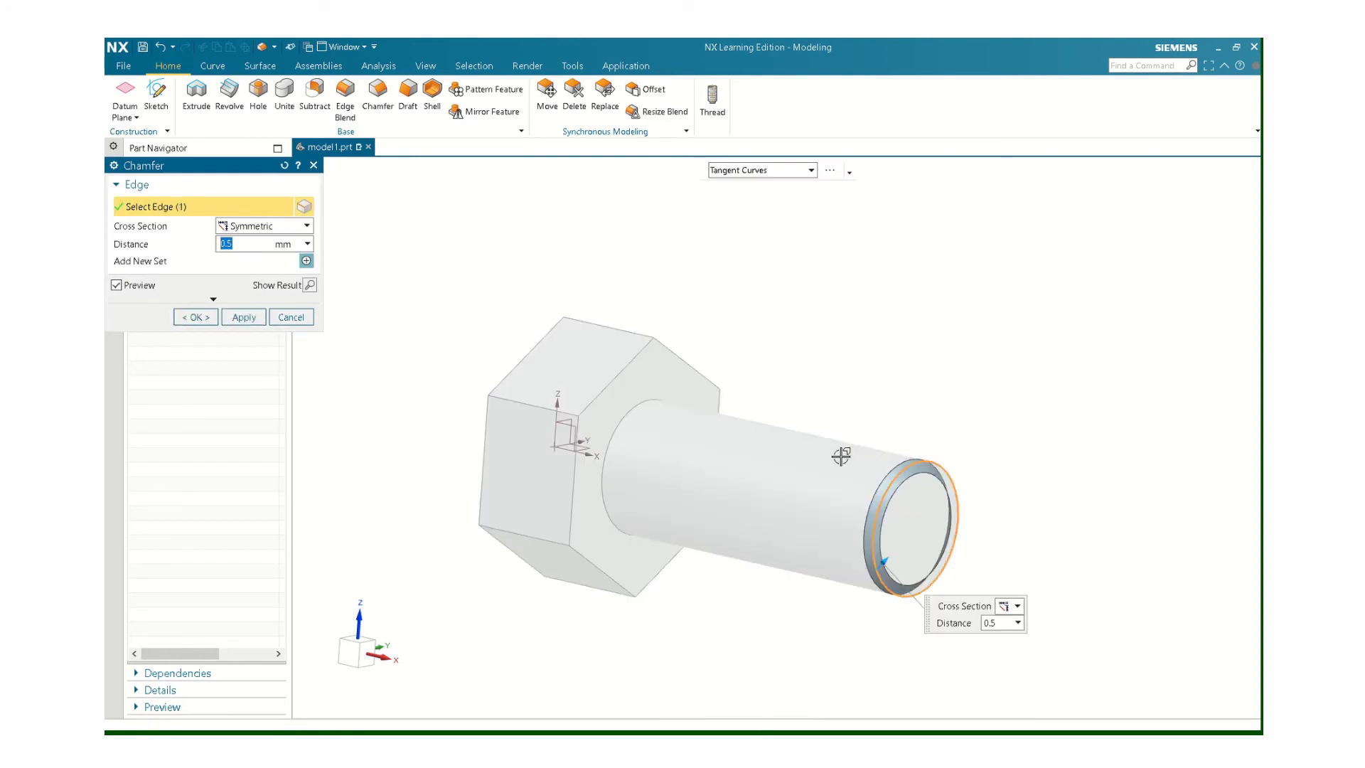
click(196, 317)
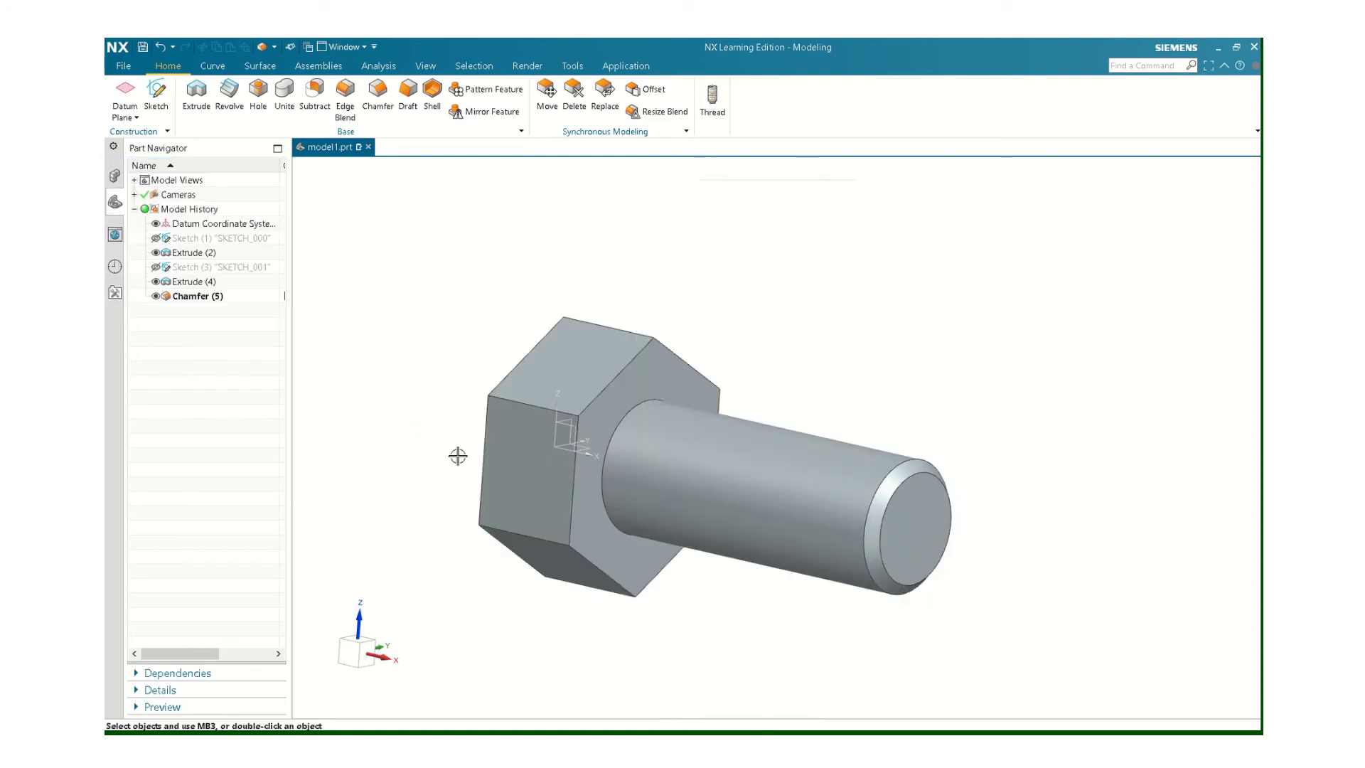
scroll(736, 555, down, 2)
Edit the hex head Extrude's End Distance from 5 mm to 4 mm
middle_drag(743, 535, 760, 491)
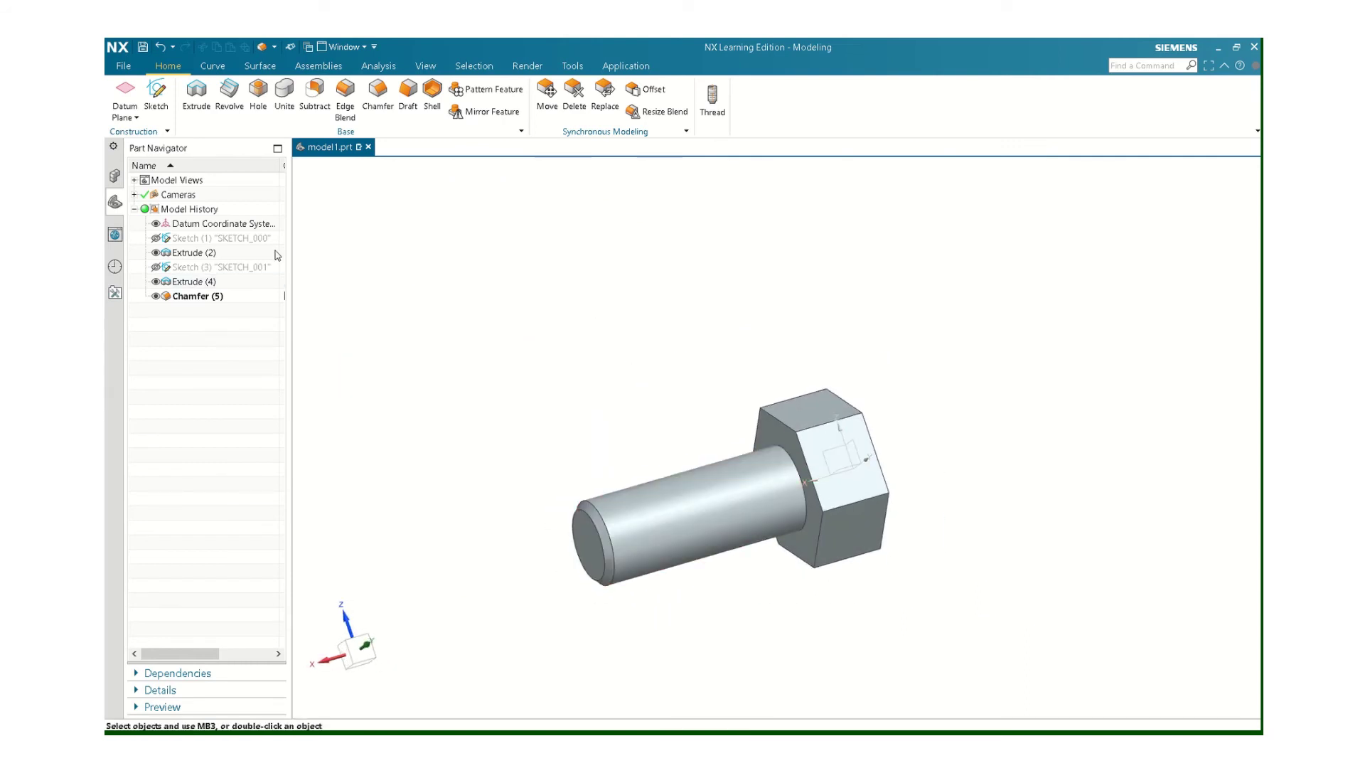
click(187, 281)
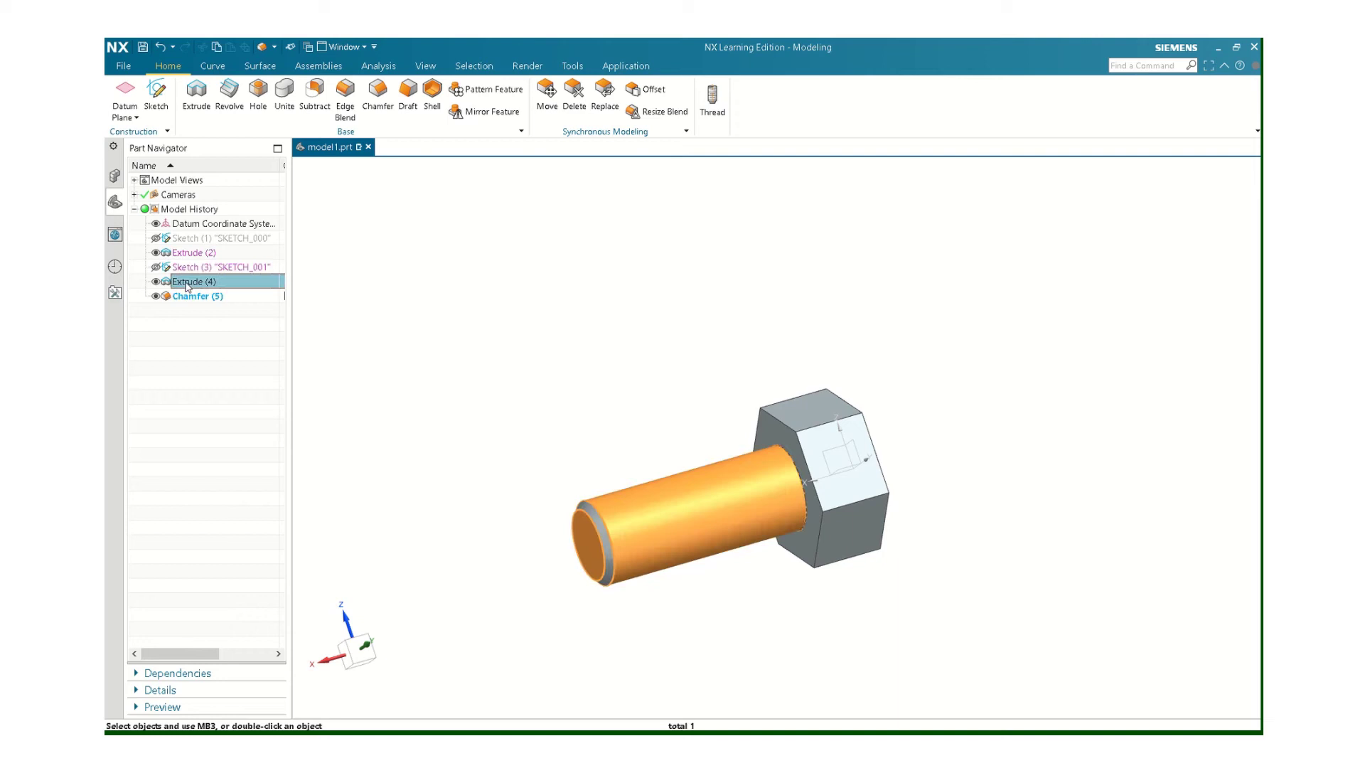
click(188, 253)
right_click(190, 253)
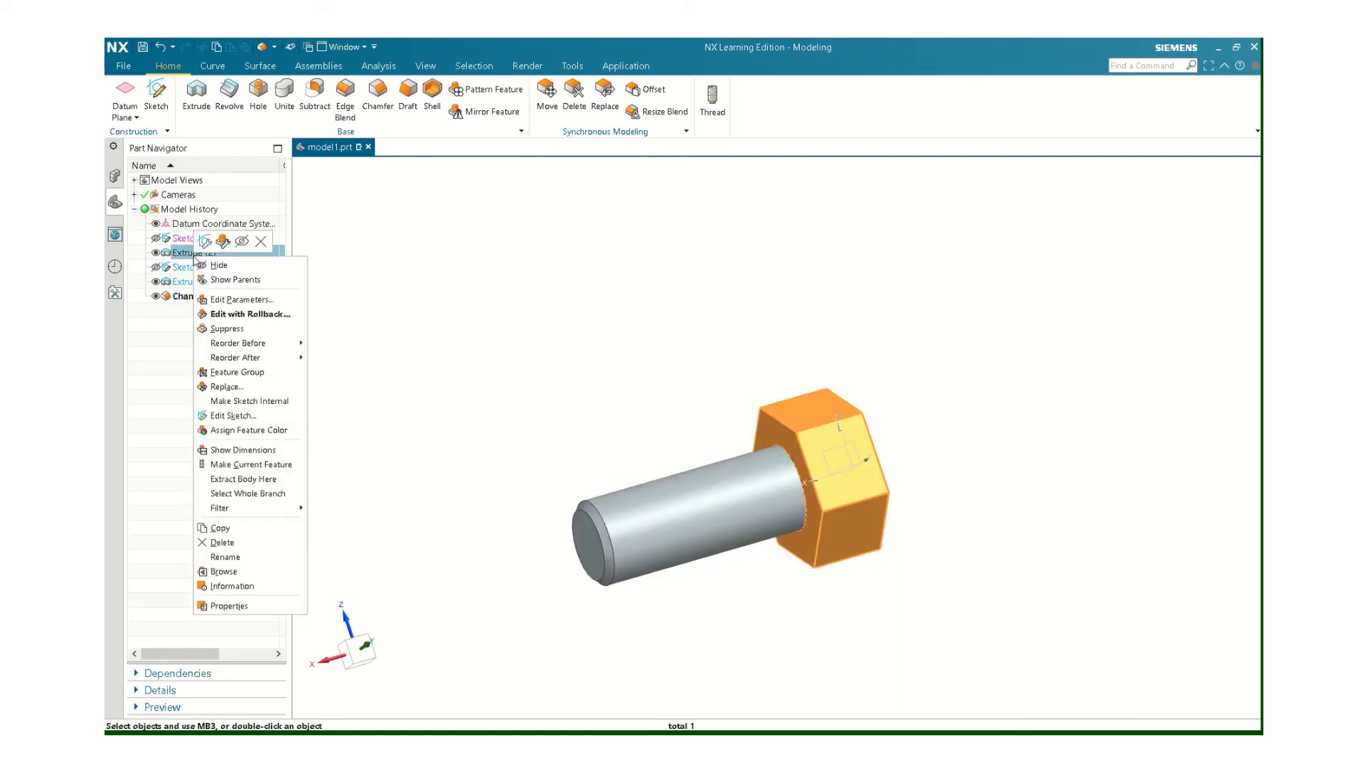
click(226, 300)
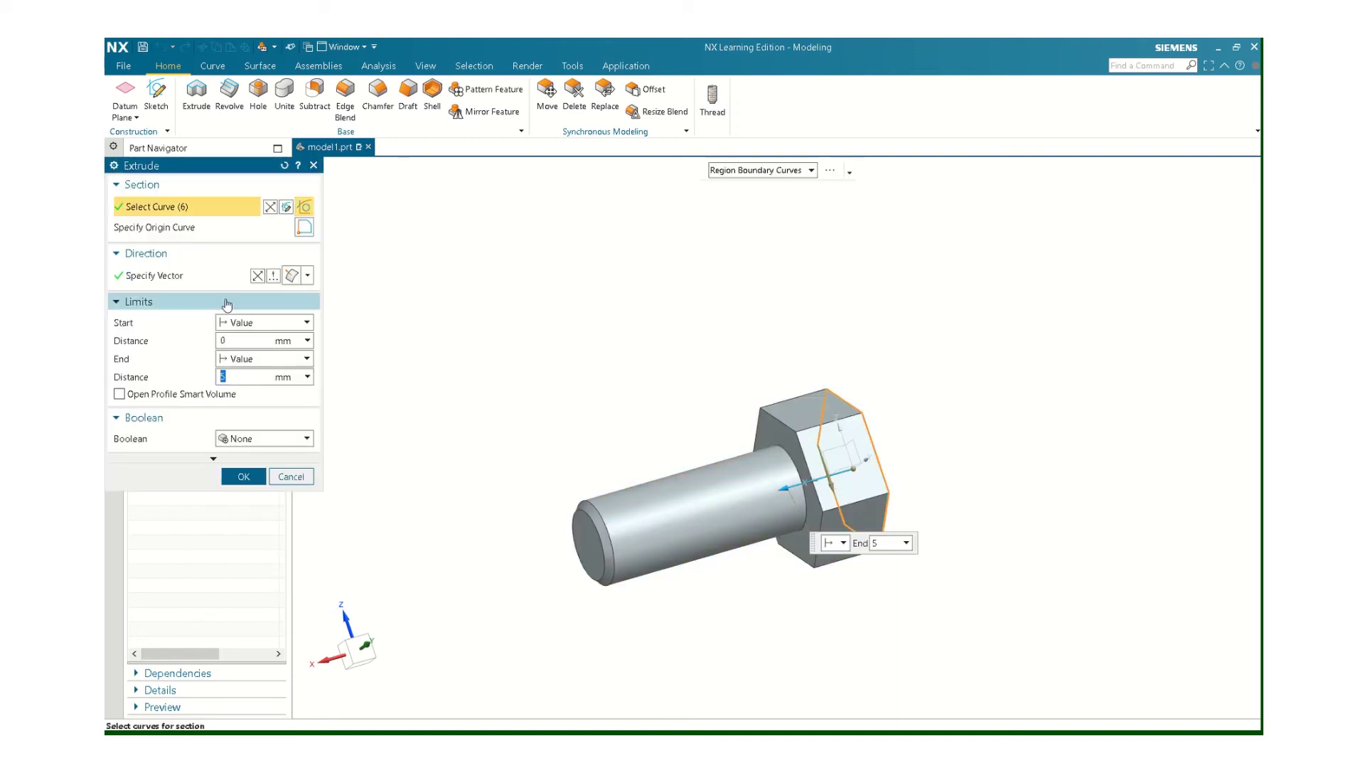
scroll(236, 374, down, 1)
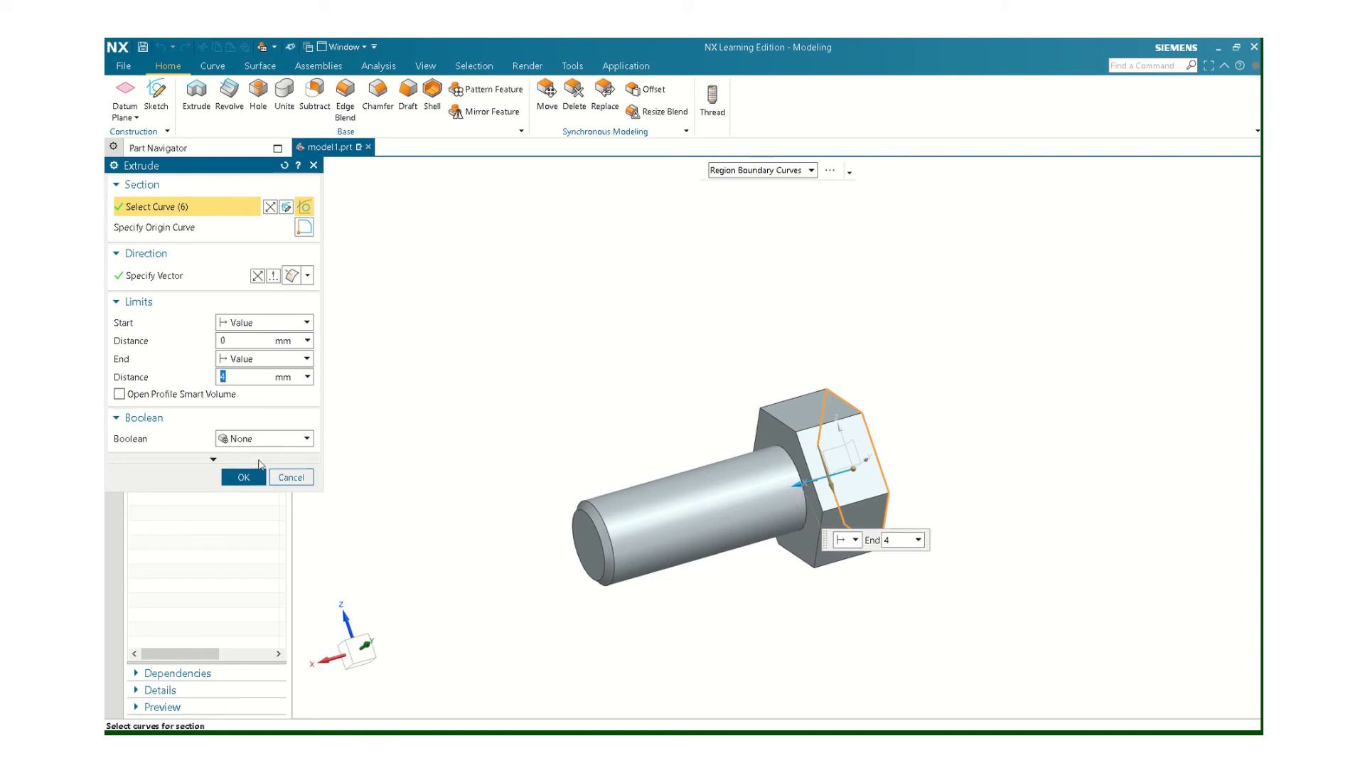
click(257, 475)
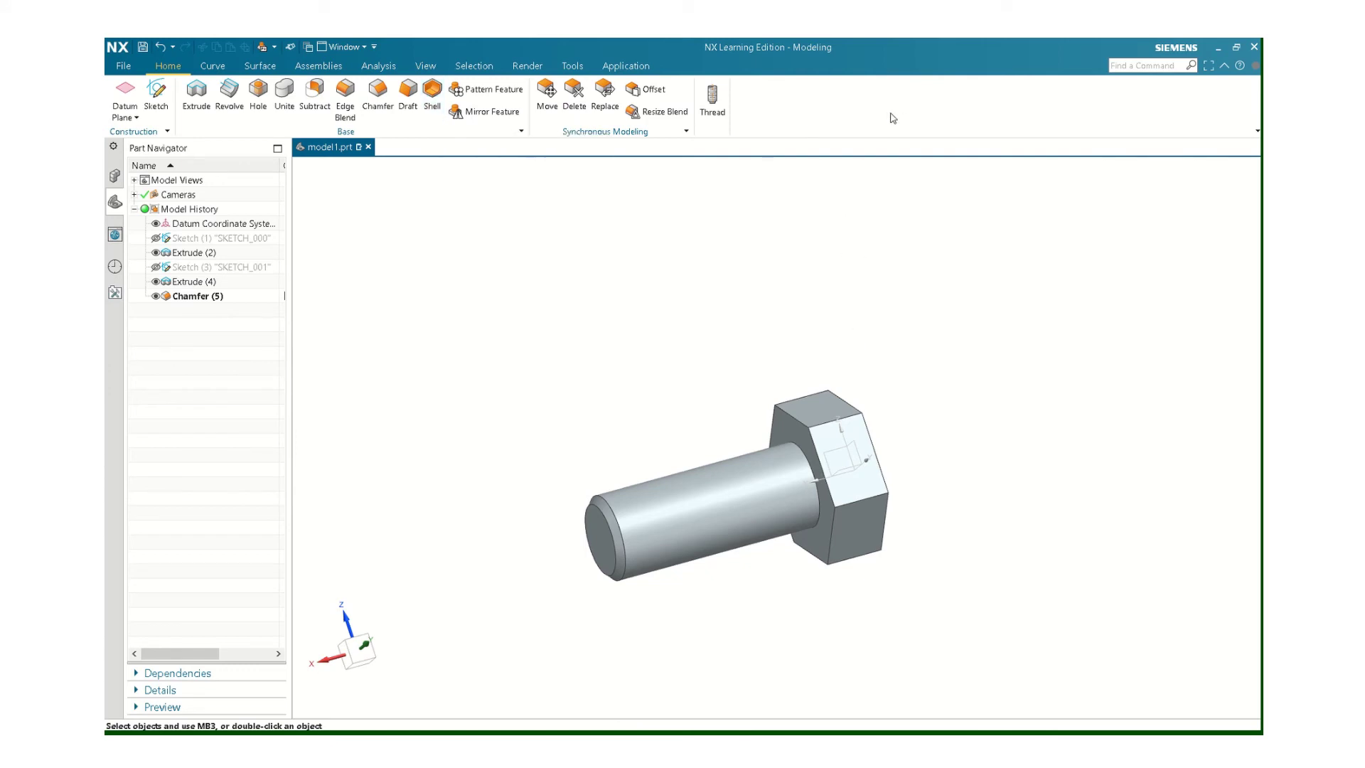
right_click(937, 115)
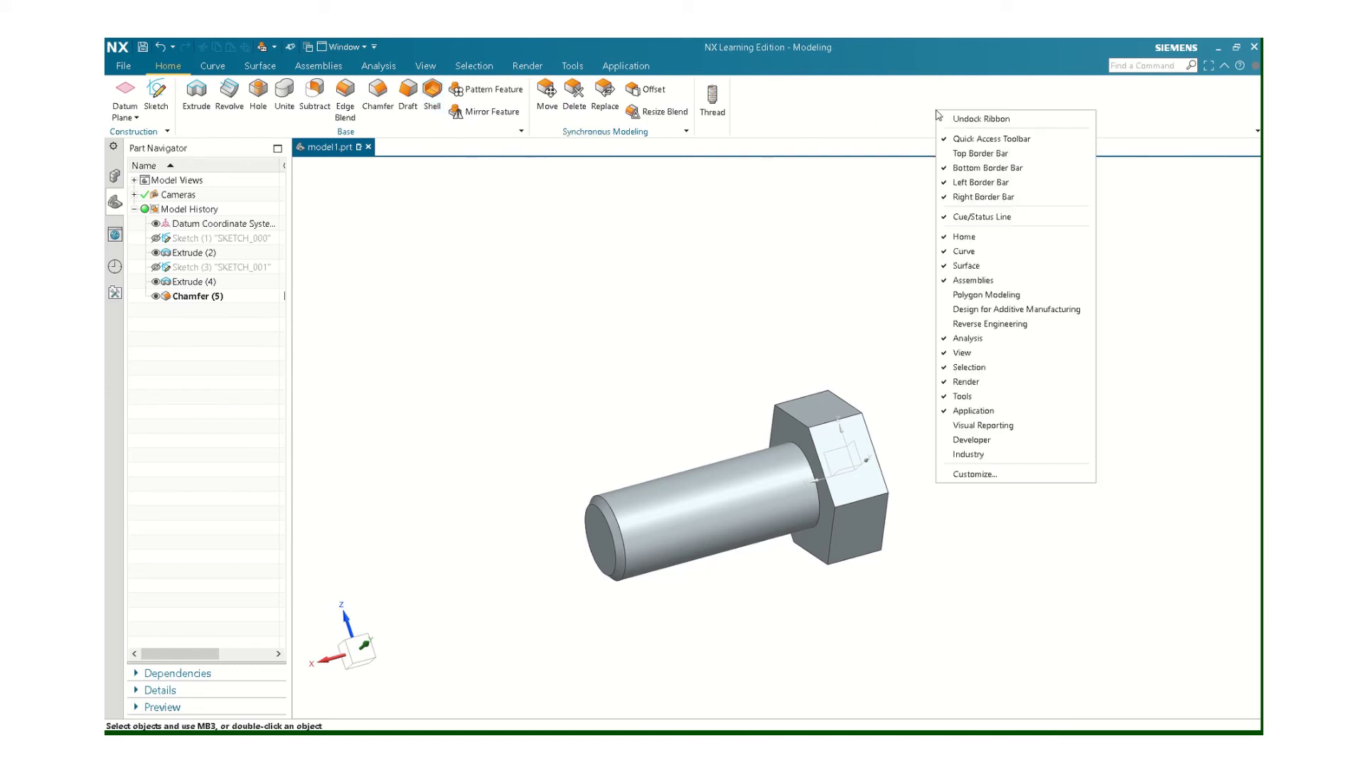
click(976, 475)
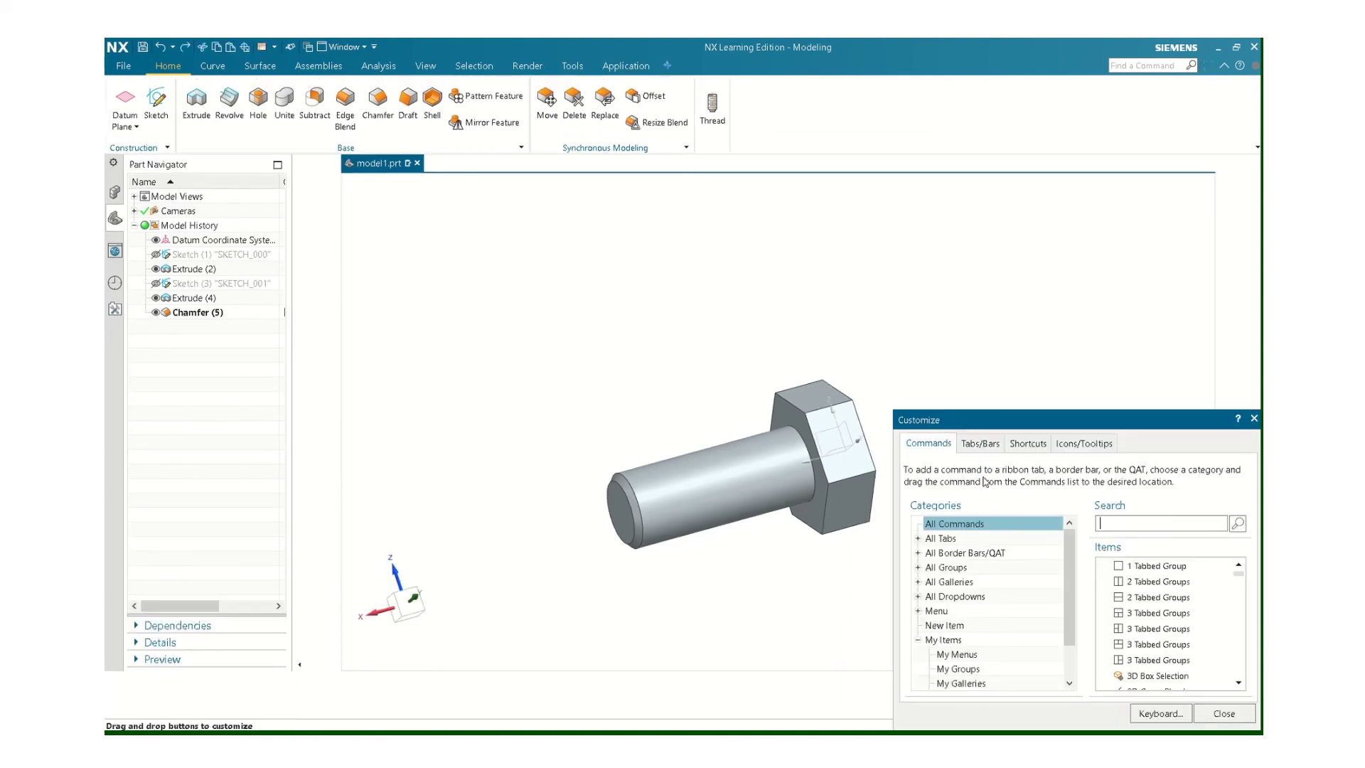
drag(1027, 417, 898, 199)
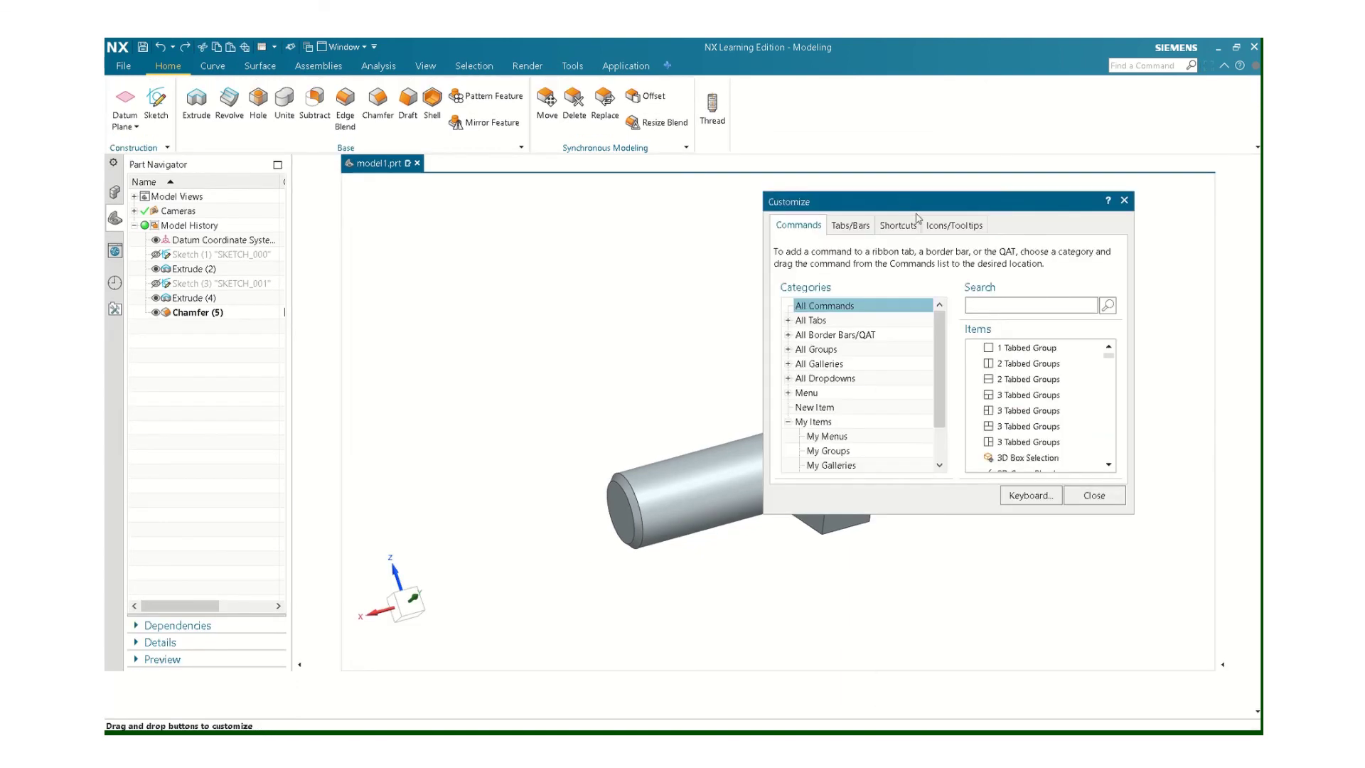
click(973, 305)
text(thread)
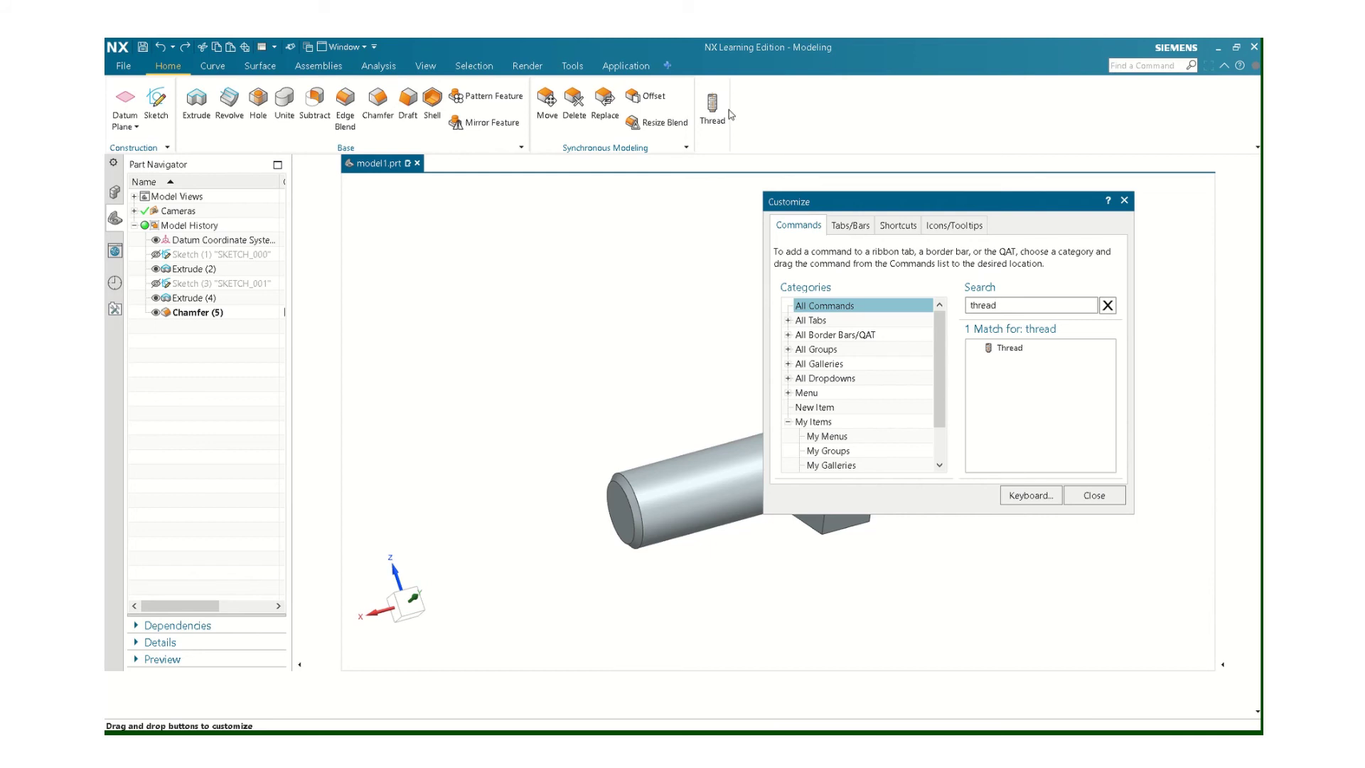
click(1124, 201)
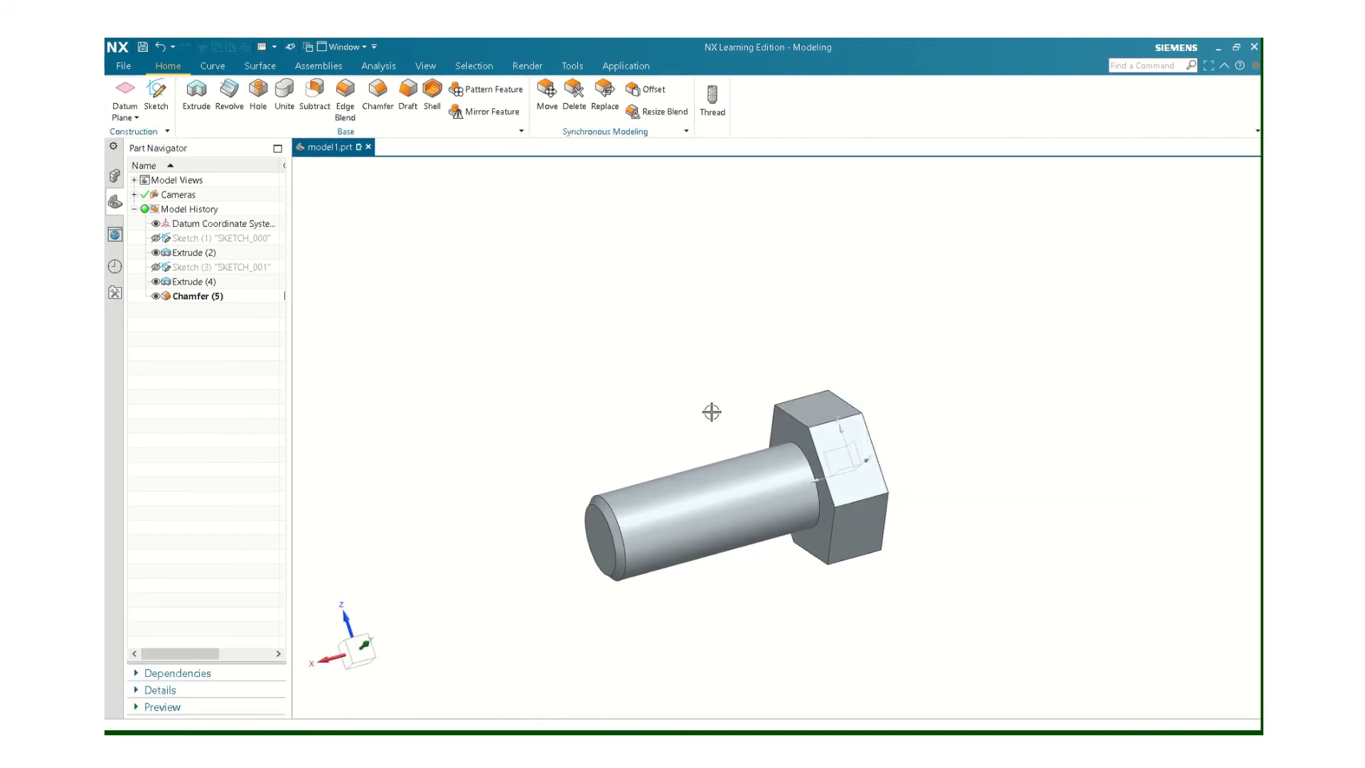
Start a detailed thread on the shank cylinder, keeping the Metric Coarse M6 x 1.0 standard
click(711, 98)
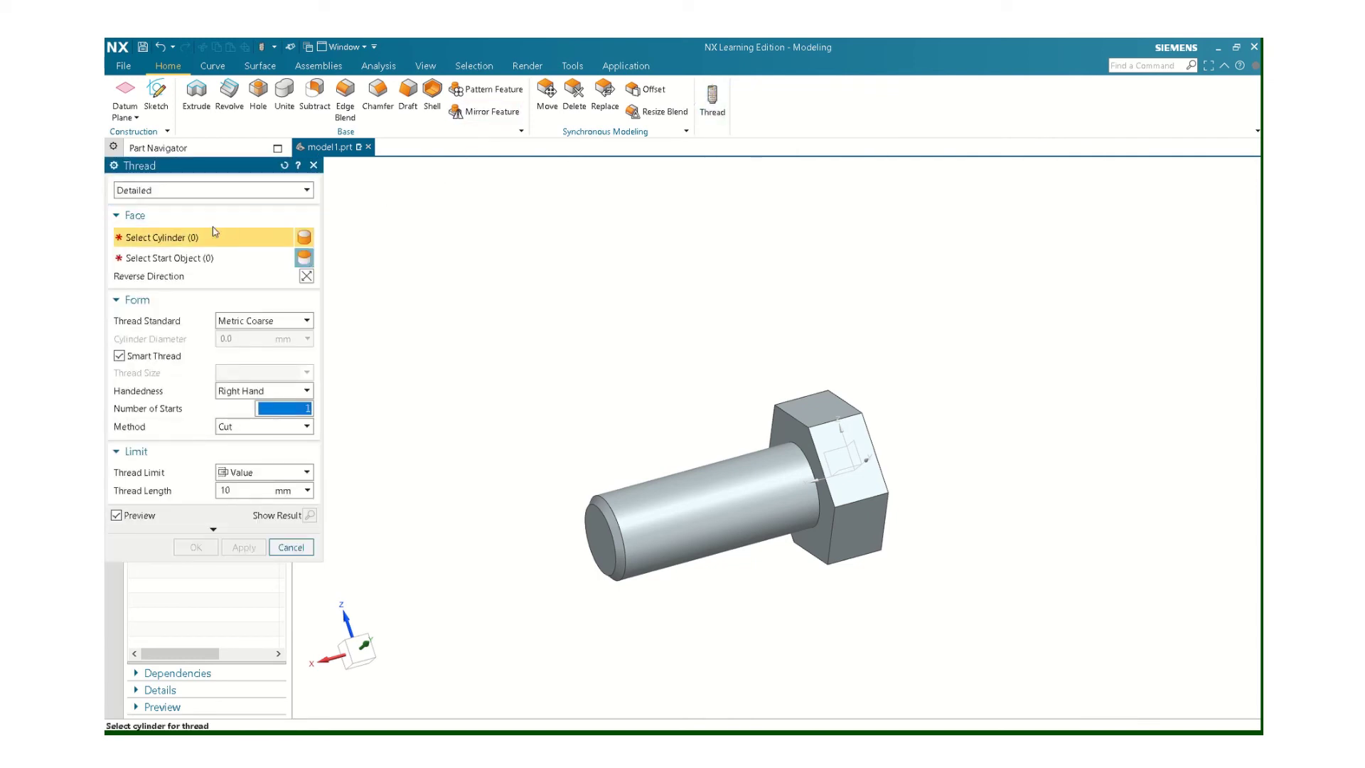
click(645, 502)
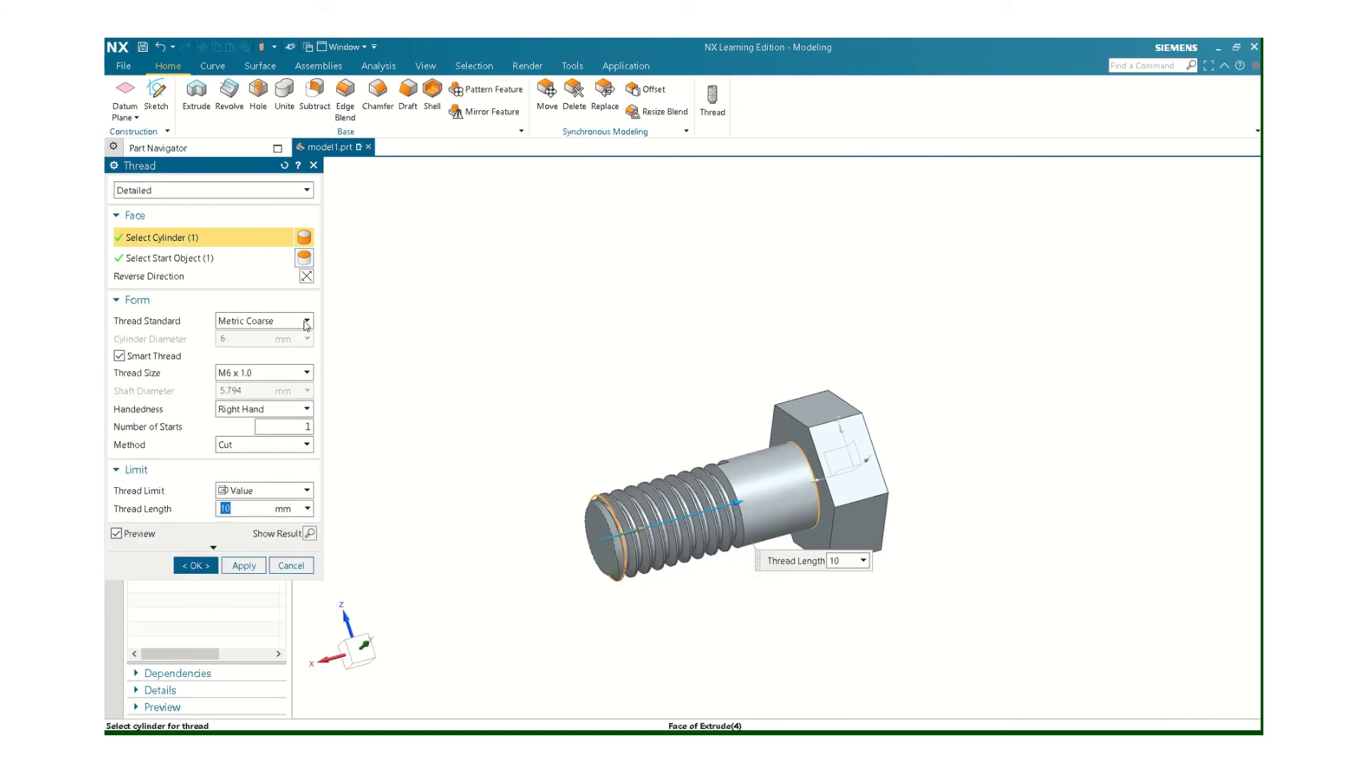
click(307, 321)
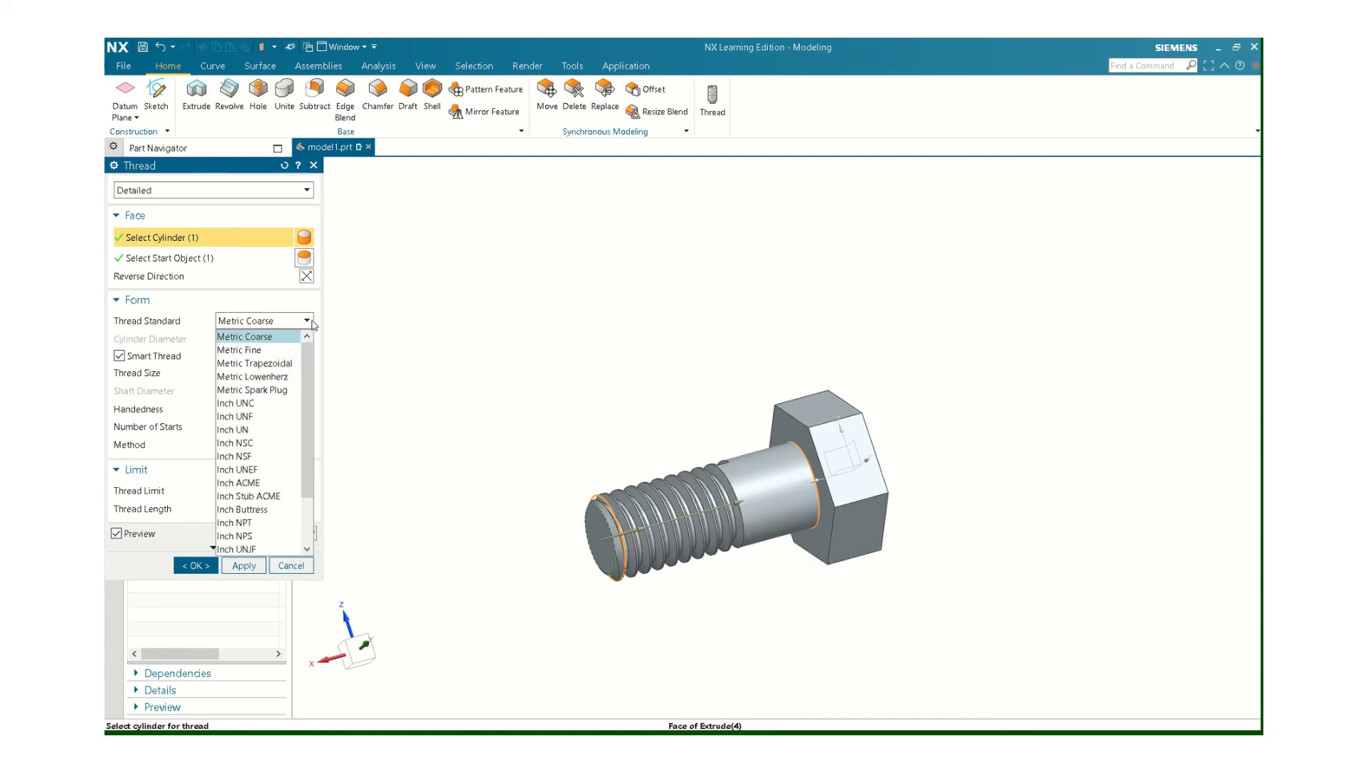
click(278, 339)
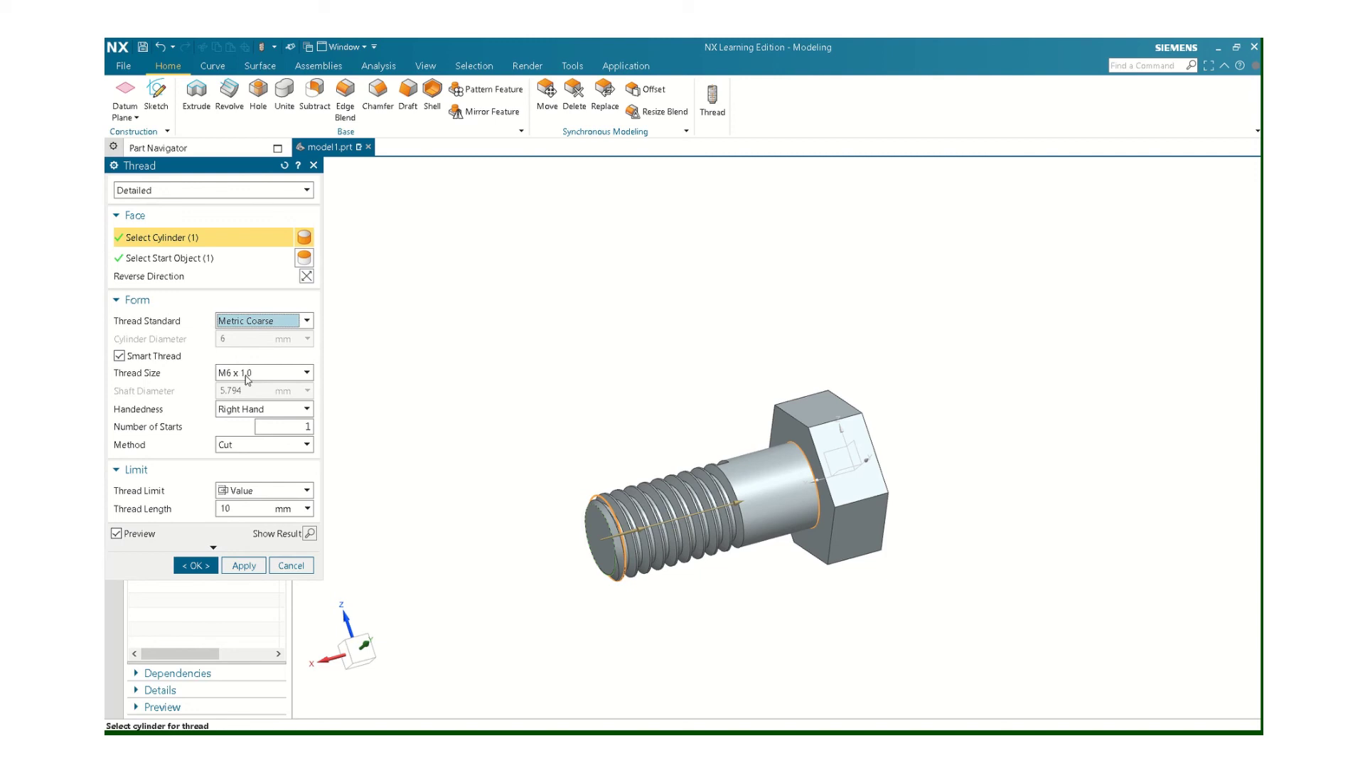
click(307, 321)
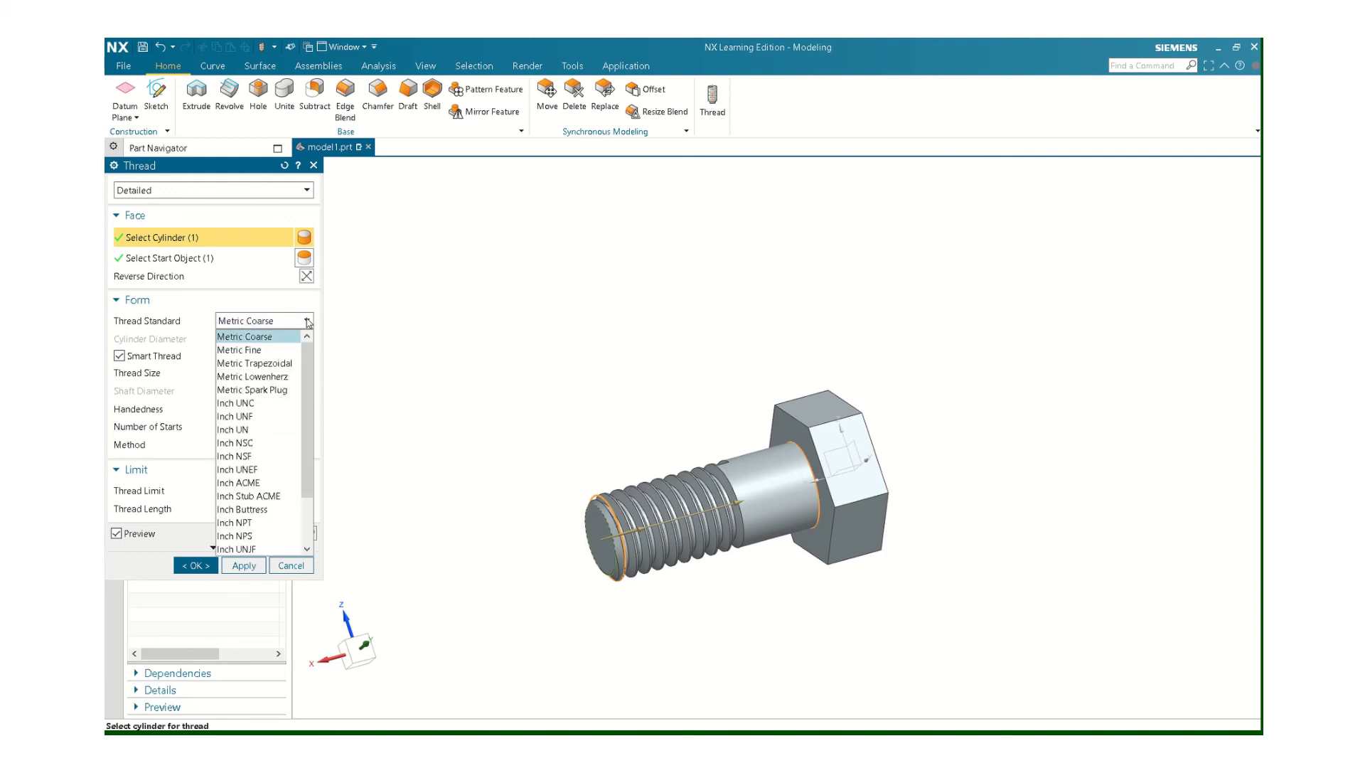
click(307, 320)
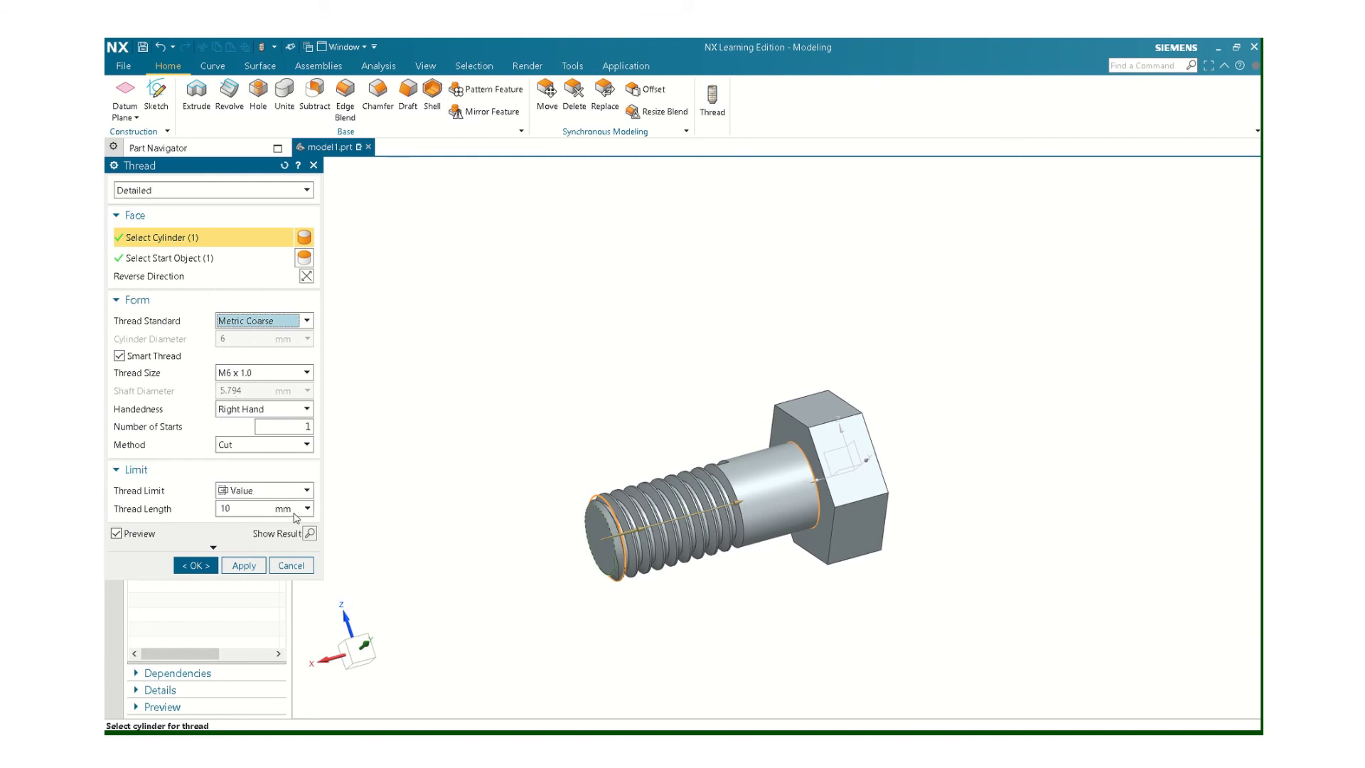
Try a thread length of 8 mm, then set it back to 10 mm
click(237, 510)
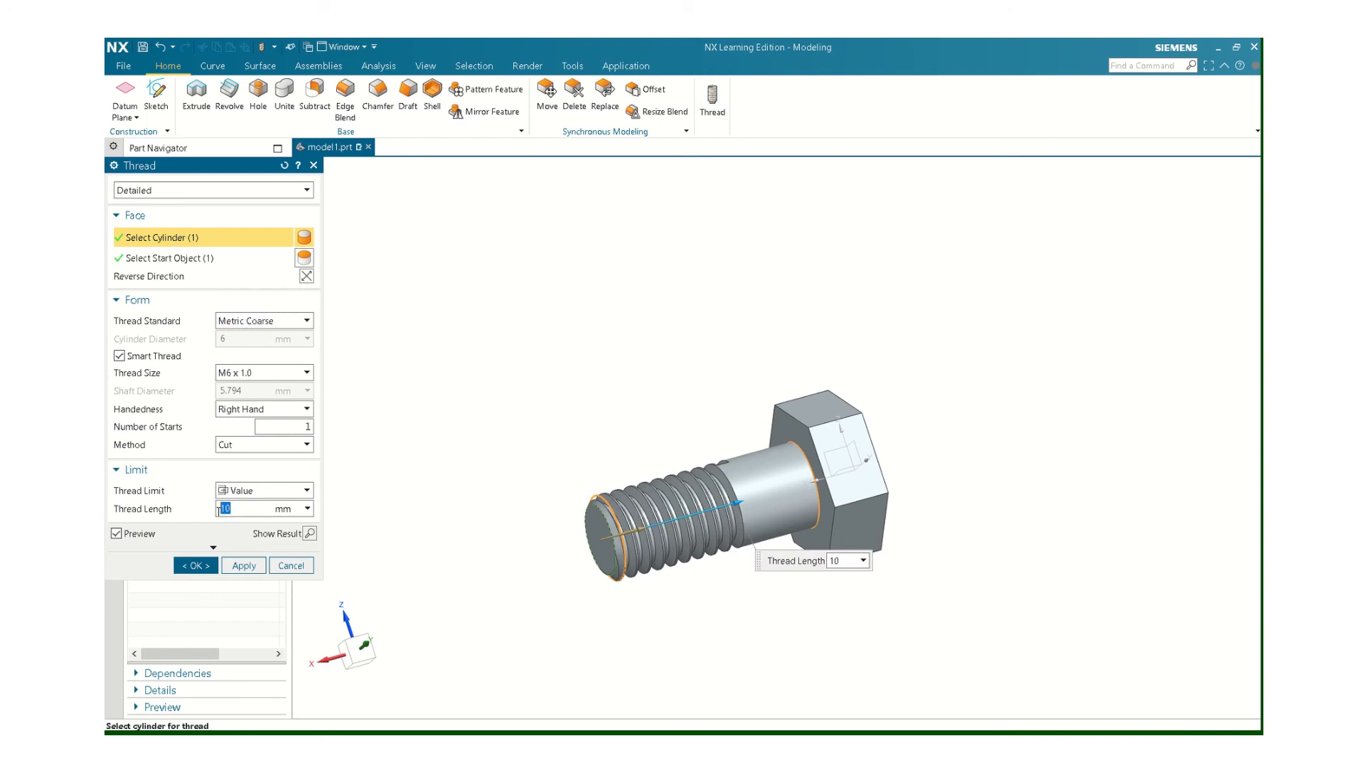
text(8)
key(Return)
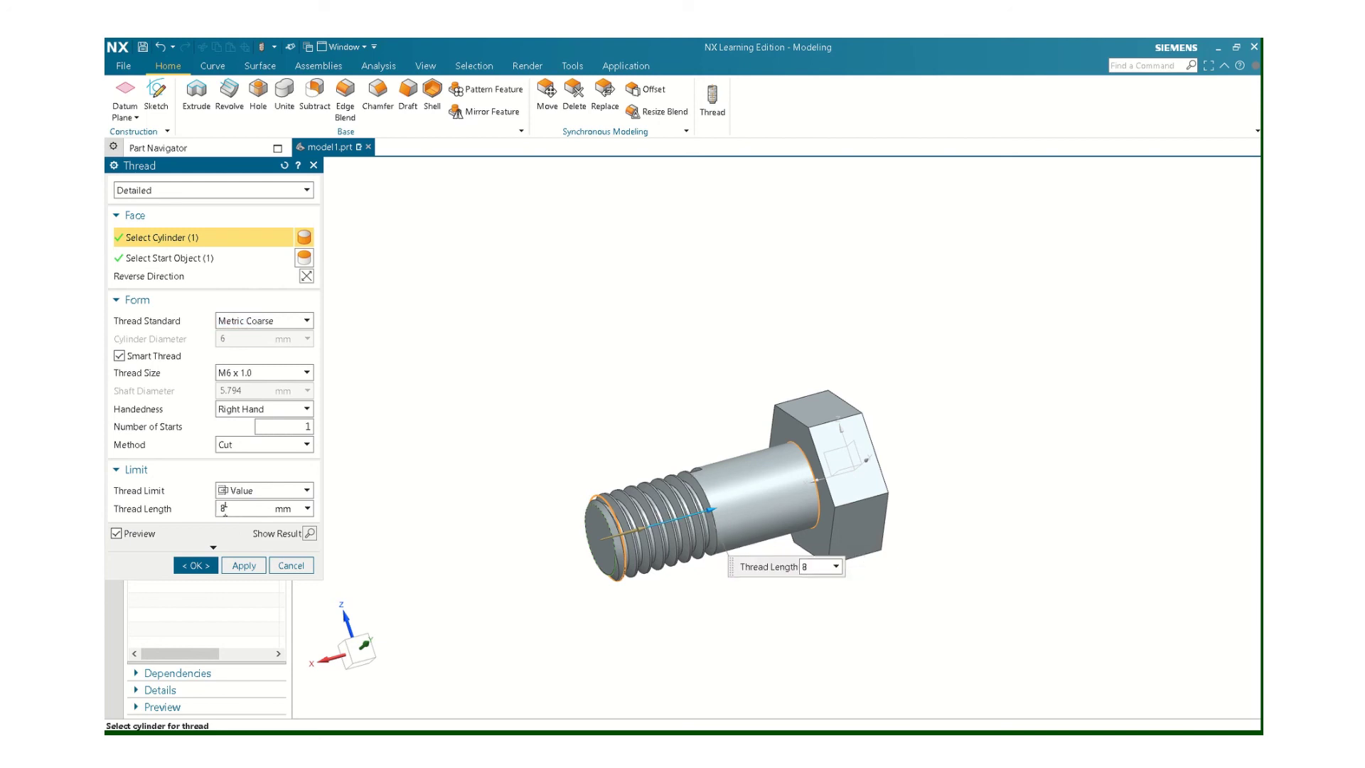
text(10)
key(Return)
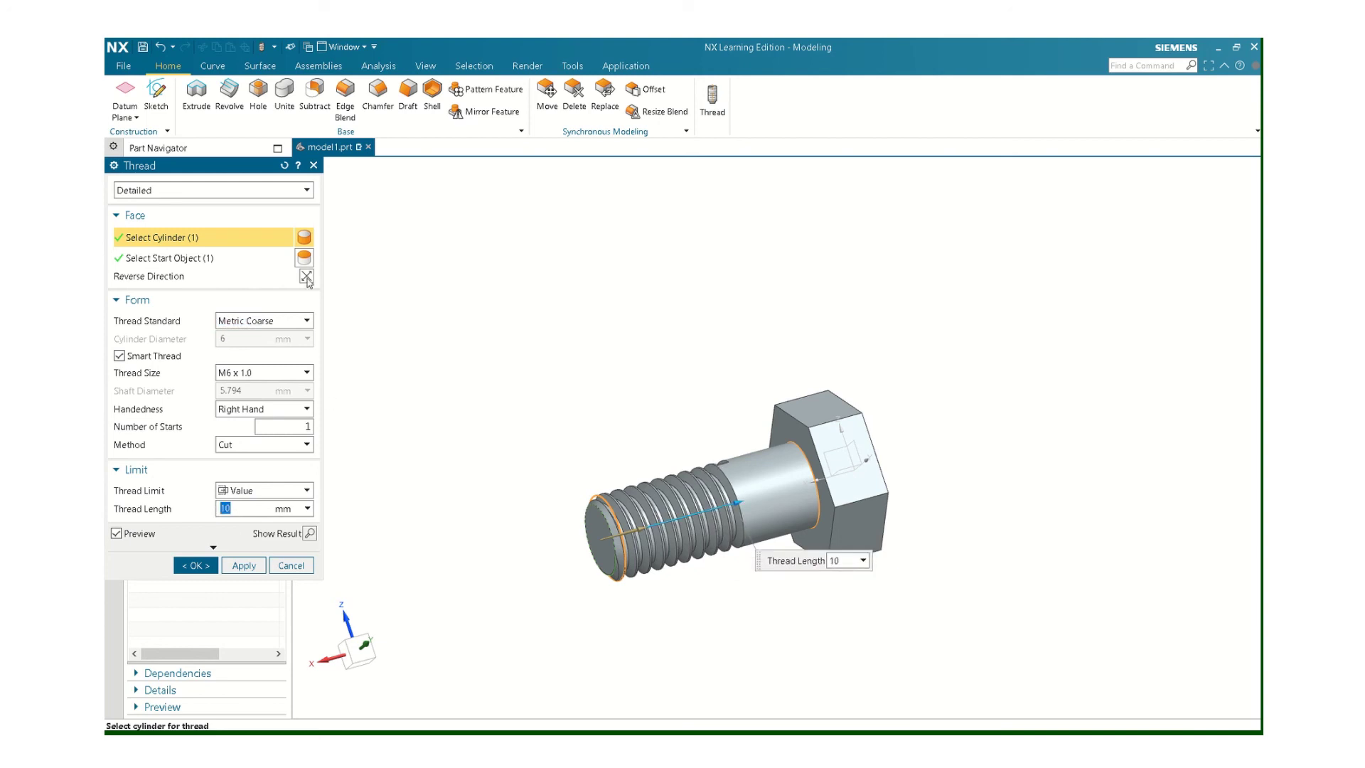
Switch the thread type to Symbolic and back to Detailed, then cancel the thread
click(306, 190)
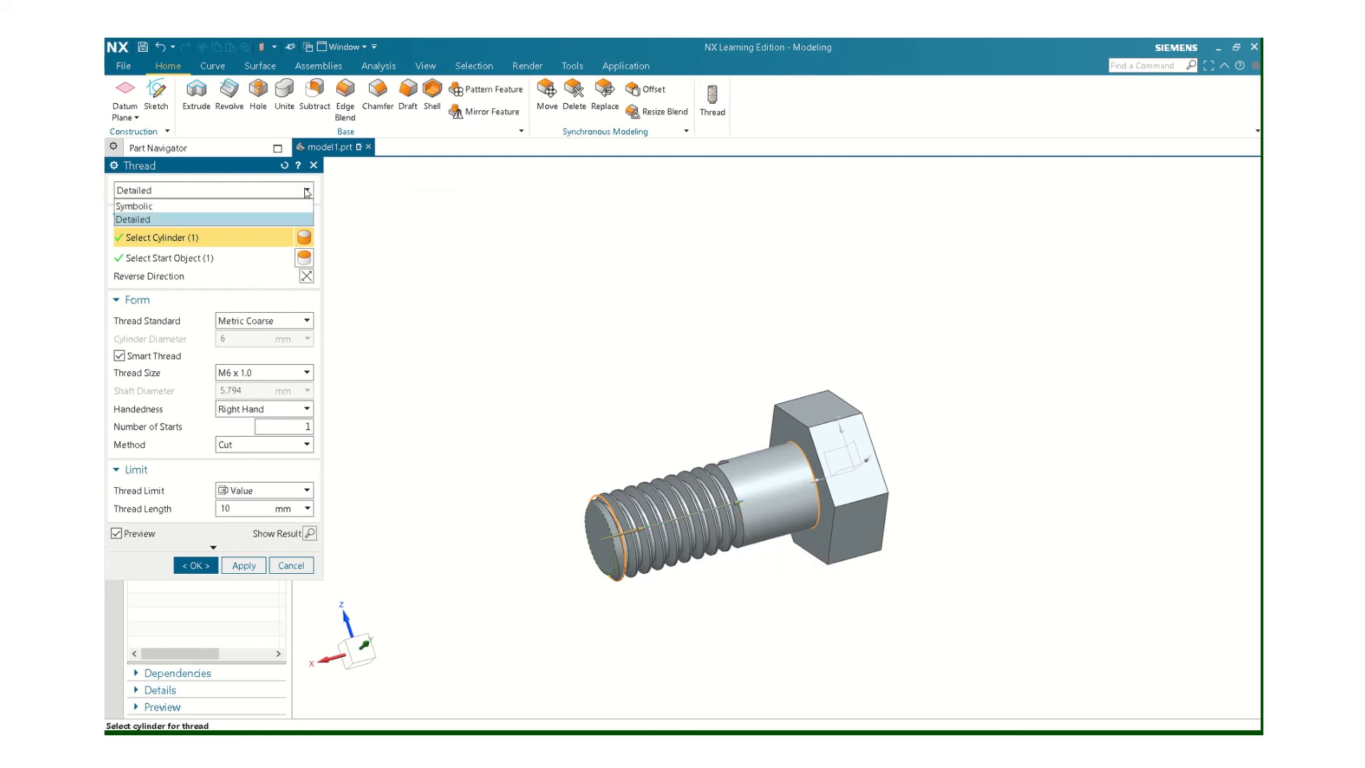
click(142, 206)
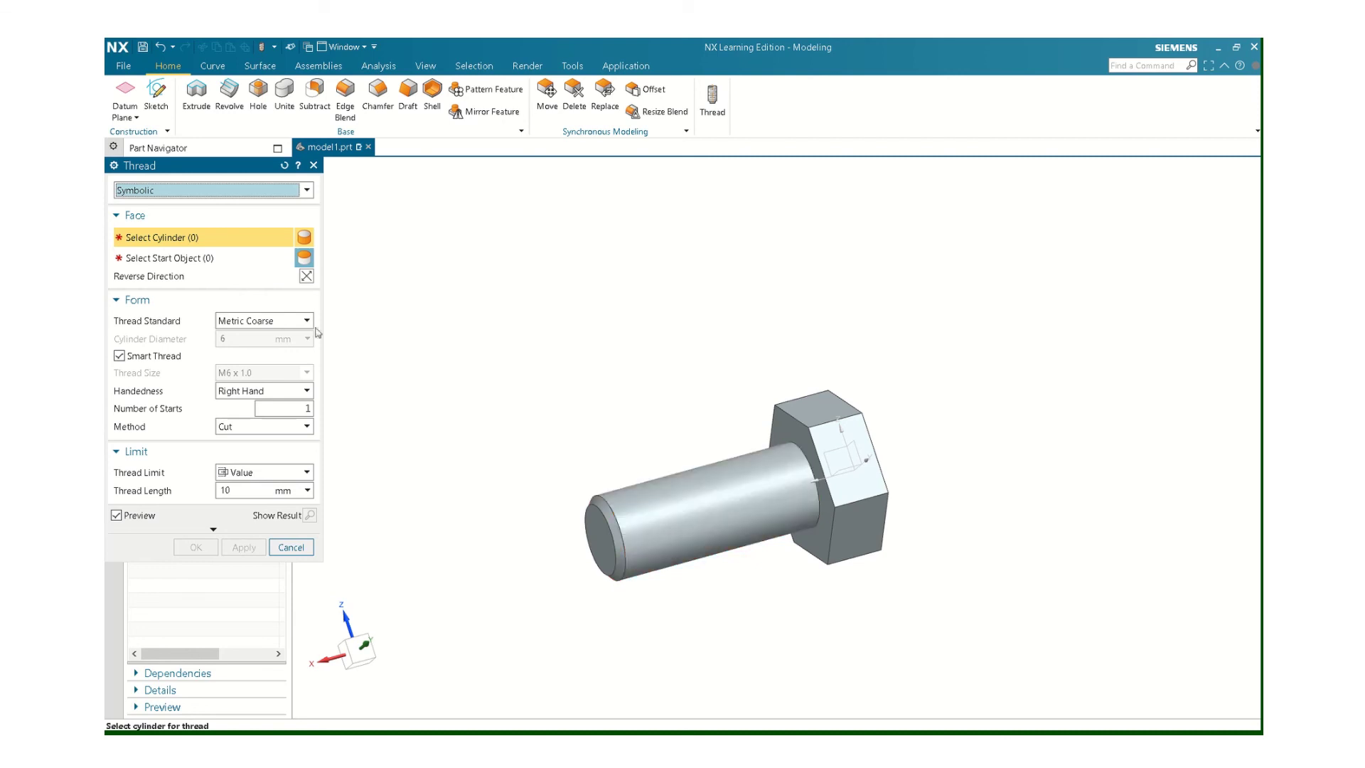
click(284, 196)
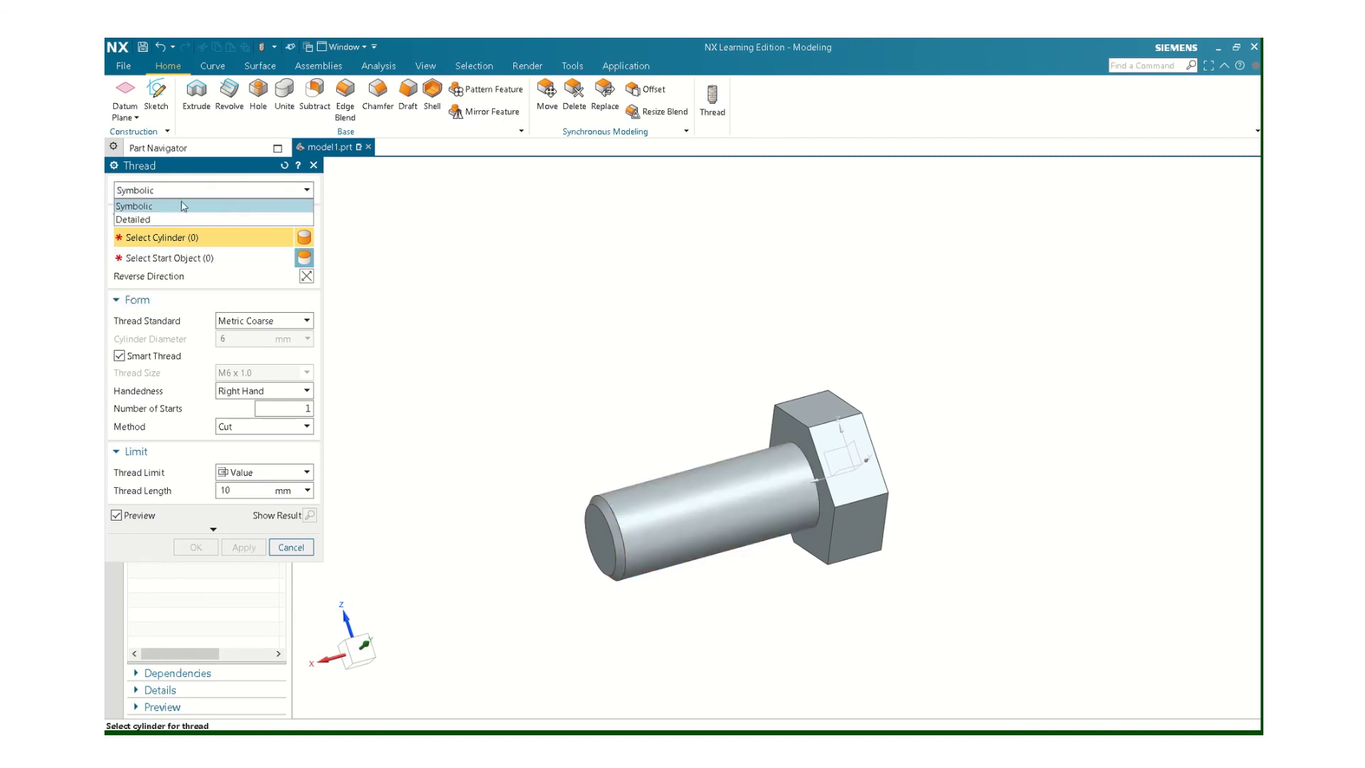
click(181, 205)
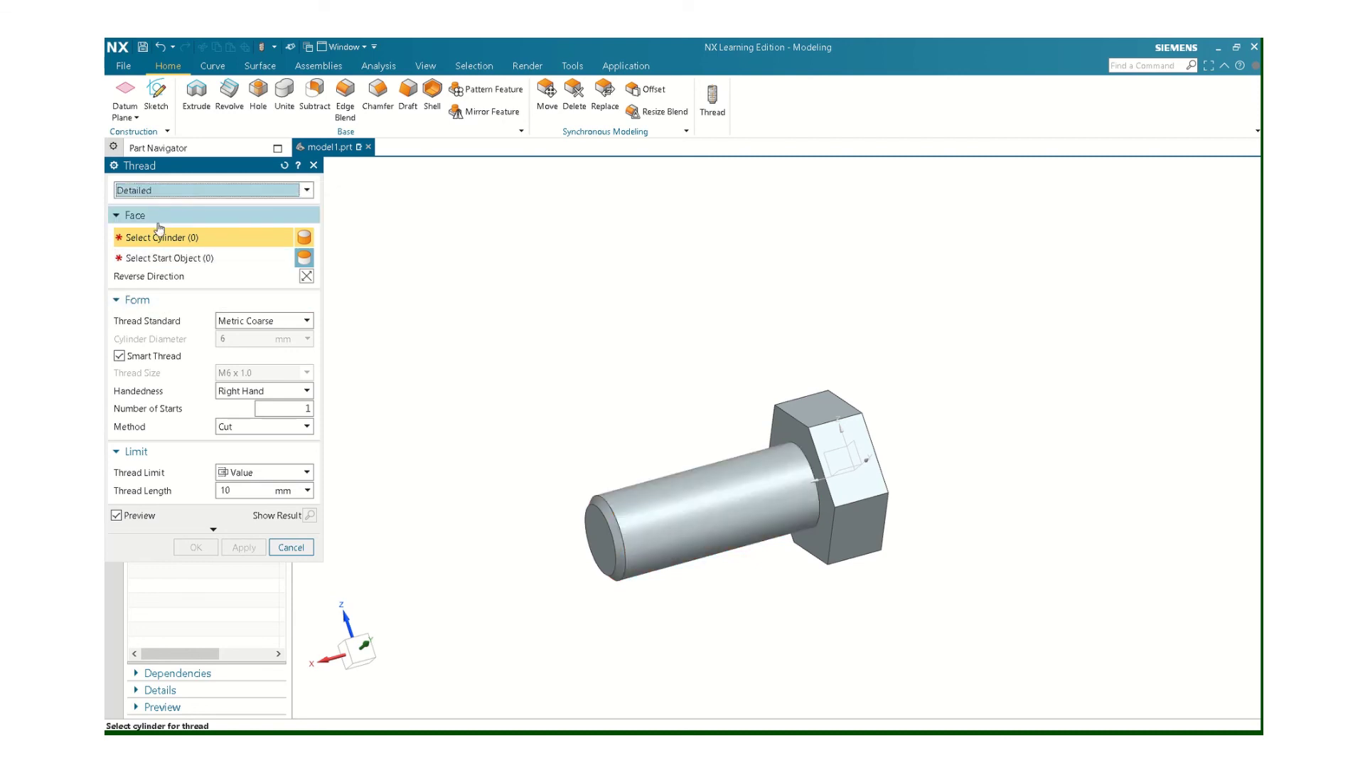
click(291, 547)
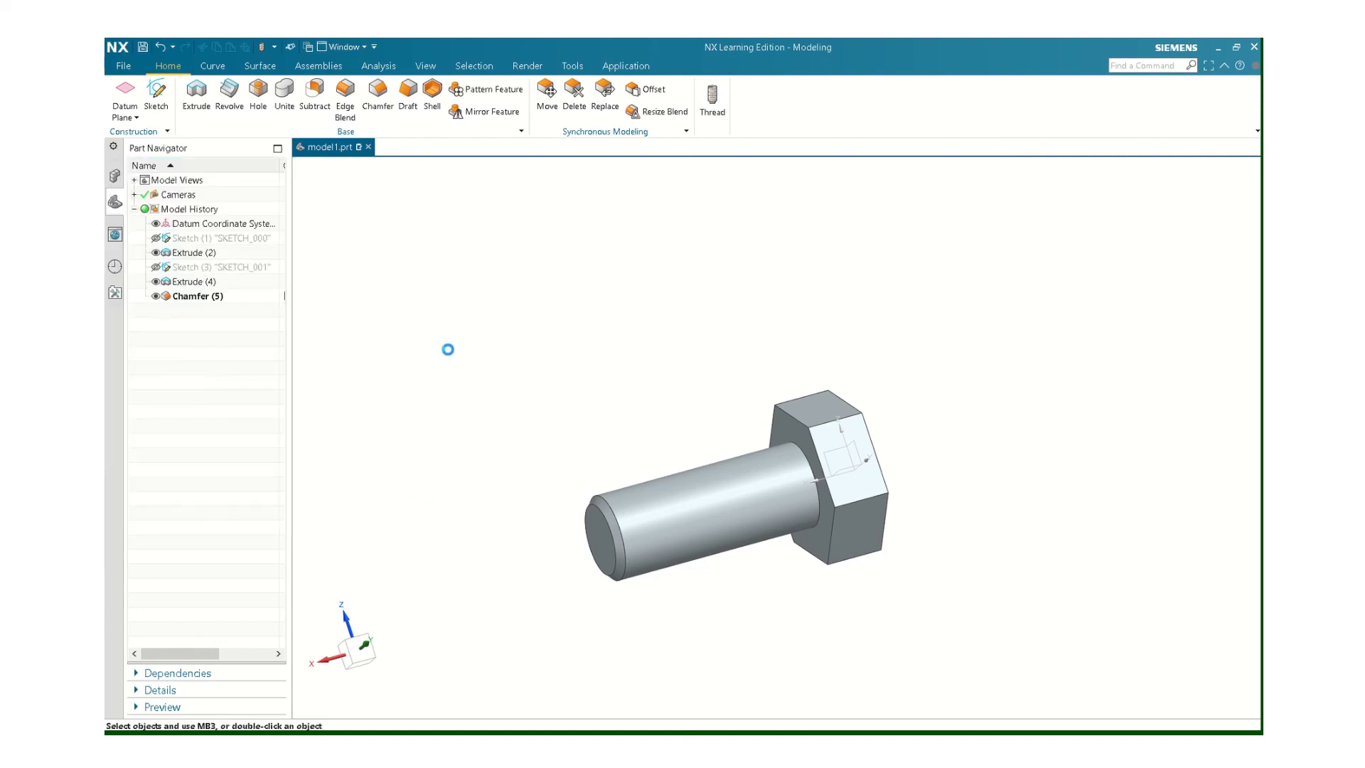
Add a 10 mm detailed M6 x 1.0 thread to the shank and orbit to inspect it
click(712, 102)
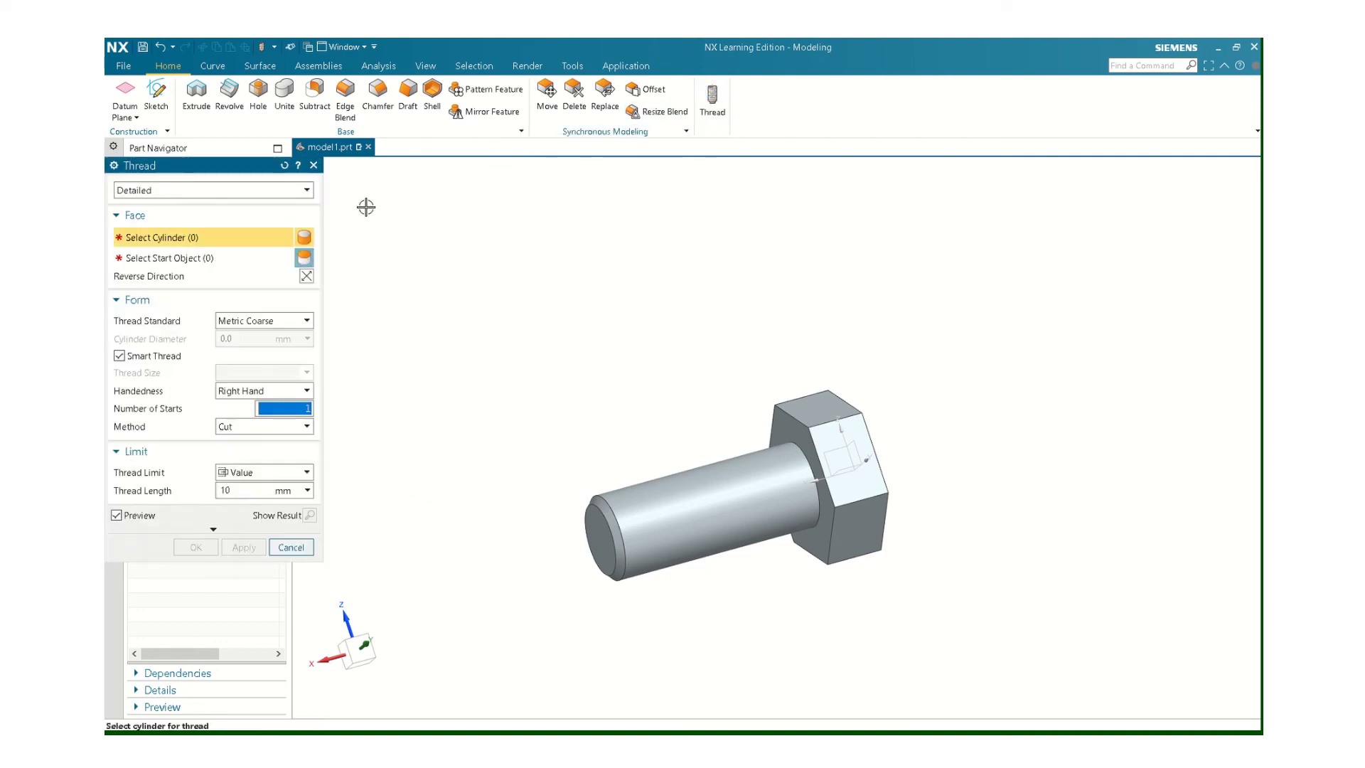
click(698, 509)
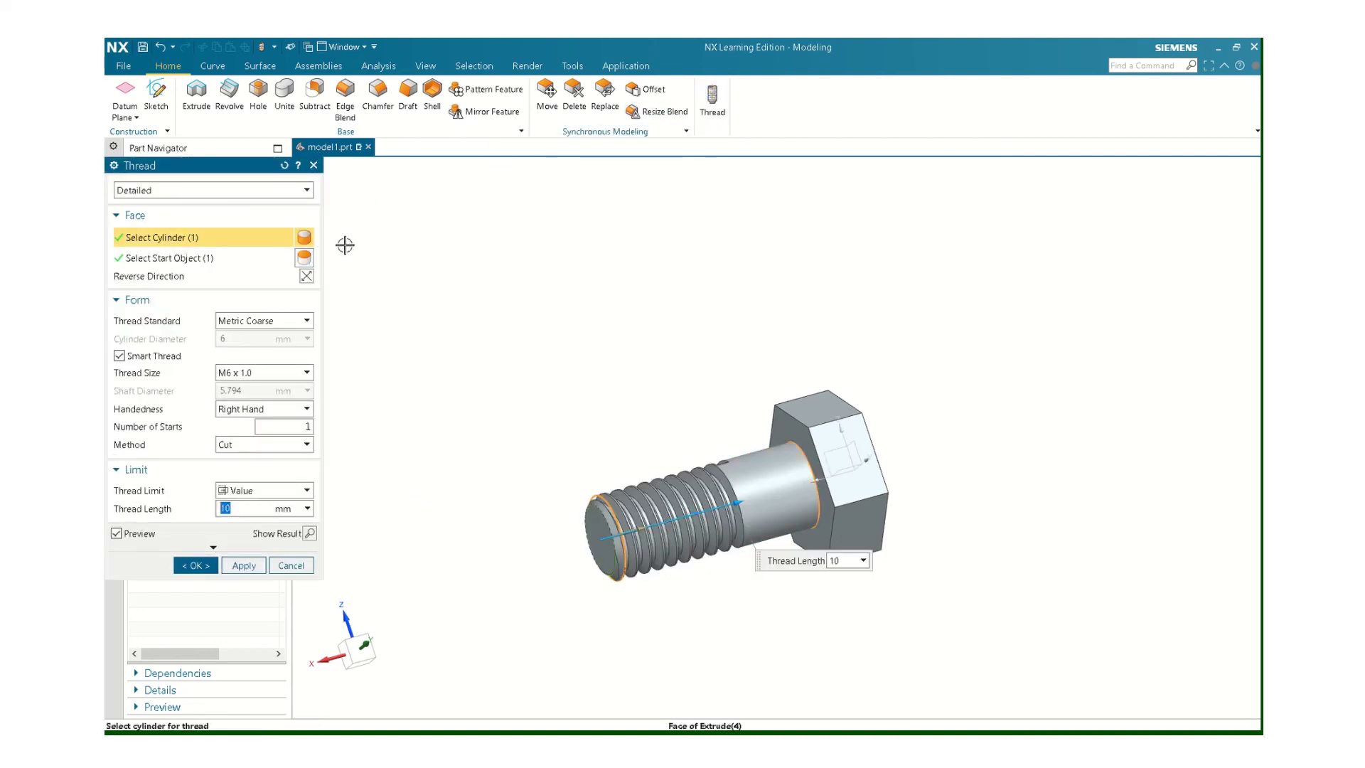
click(211, 565)
middle_drag(659, 386, 444, 437)
drag(514, 492, 640, 506)
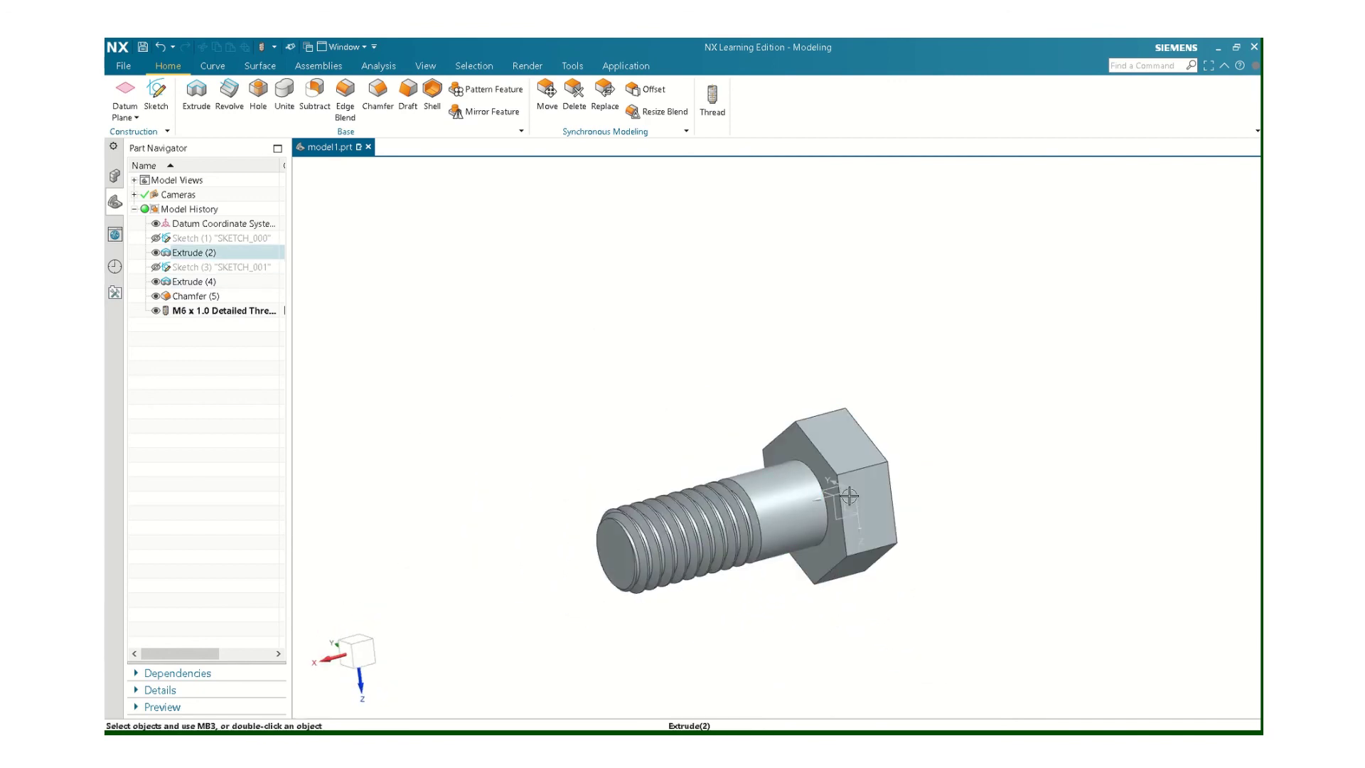